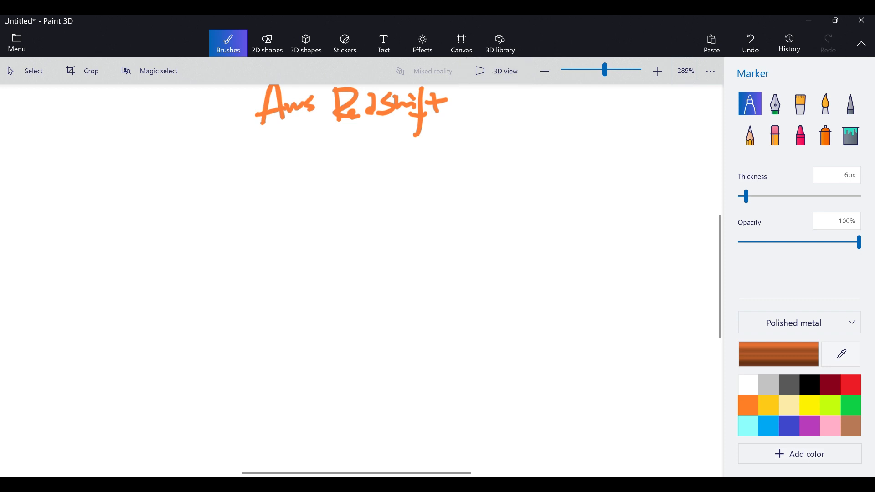
Underline the "Aws Redshift" title and draw a small smiley face beside it.
{"action": "left_click_drag", "start_coordinate": [258, 136], "coordinate": [424, 123]}
{"action": "mouse_move", "coordinate": [485, 103]}
{"action": "left_mouse_down"}
{"action": "mouse_move", "coordinate": [515, 103]}
{"action": "mouse_move", "coordinate": [515, 115]}
{"action": "left_mouse_up"}
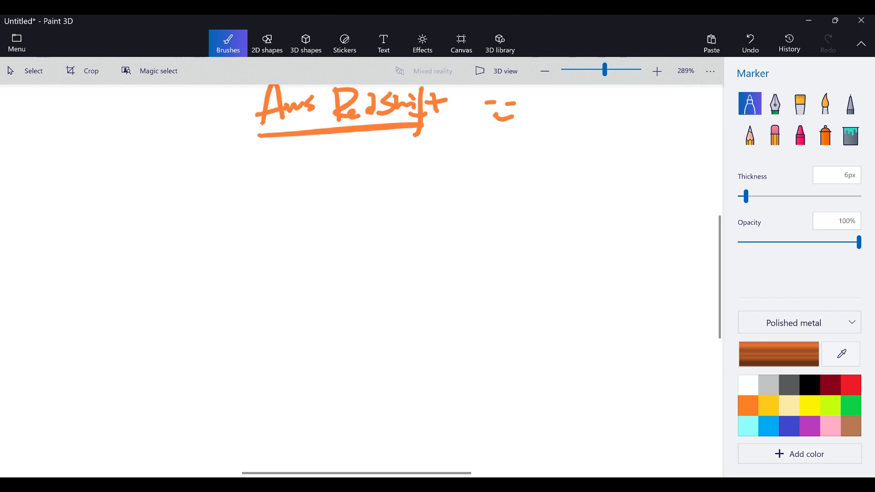
Write the heading "DB's" in orange left of the title and underline it twice.
{"action": "mouse_move", "coordinate": [43, 129]}
{"action": "left_mouse_down"}
{"action": "mouse_move", "coordinate": [46, 153]}
{"action": "mouse_move", "coordinate": [56, 156]}
{"action": "left_mouse_up"}
{"action": "left_click_drag", "start_coordinate": [77, 129], "coordinate": [78, 149]}
{"action": "left_click_drag", "start_coordinate": [78, 129], "coordinate": [82, 144]}
{"action": "left_click_drag", "start_coordinate": [91, 112], "coordinate": [102, 133]}
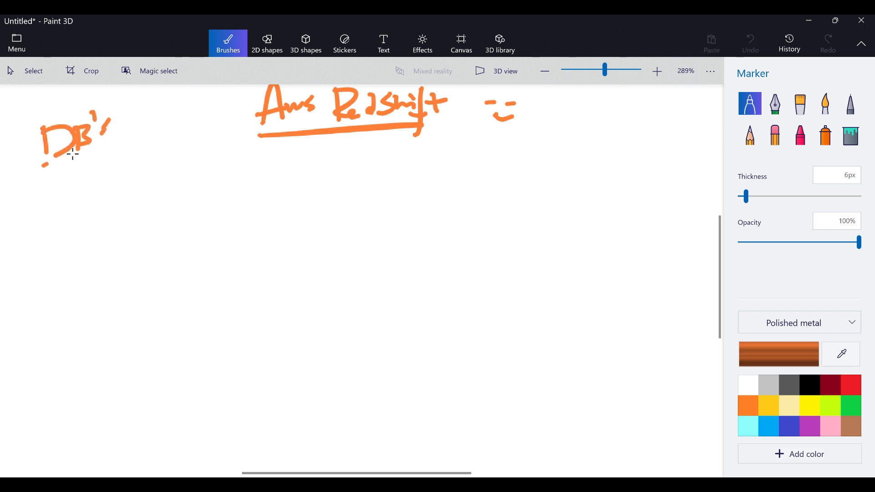
{"action": "left_click_drag", "start_coordinate": [54, 158], "coordinate": [73, 154]}
{"action": "left_click_drag", "start_coordinate": [44, 174], "coordinate": [76, 160]}
Set the marker thickness to 3px and handwrite the database list "SQL, M, A, ODB, DDB, DB" under the DB's heading.
{"action": "left_click_drag", "start_coordinate": [746, 196], "coordinate": [743, 196]}
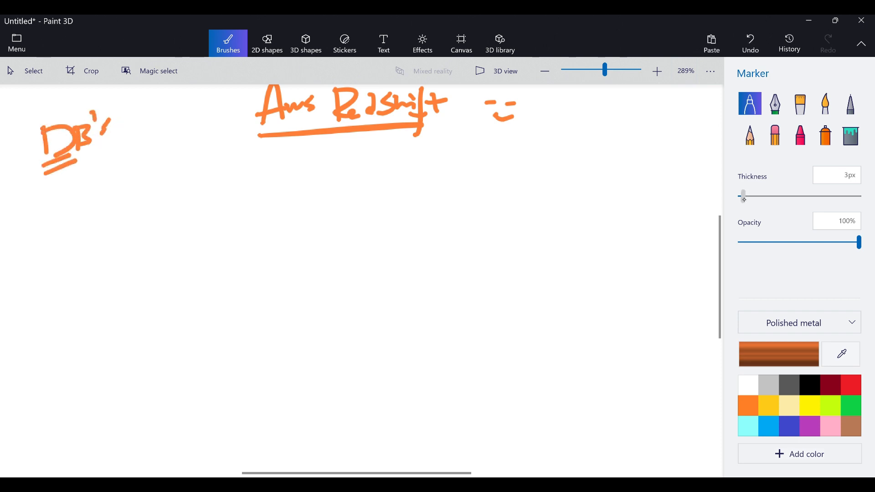
{"action": "mouse_move", "coordinate": [31, 193]}
{"action": "left_mouse_down"}
{"action": "mouse_move", "coordinate": [17, 219]}
{"action": "mouse_move", "coordinate": [42, 205]}
{"action": "mouse_move", "coordinate": [43, 213]}
{"action": "left_mouse_up"}
{"action": "mouse_move", "coordinate": [45, 199]}
{"action": "left_mouse_down"}
{"action": "mouse_move", "coordinate": [57, 216]}
{"action": "mouse_move", "coordinate": [80, 190]}
{"action": "mouse_move", "coordinate": [85, 197]}
{"action": "left_mouse_up"}
{"action": "left_click_drag", "start_coordinate": [93, 195], "coordinate": [115, 196]}
{"action": "mouse_move", "coordinate": [105, 192]}
{"action": "left_mouse_down"}
{"action": "mouse_move", "coordinate": [119, 191]}
{"action": "mouse_move", "coordinate": [121, 203]}
{"action": "left_mouse_up"}
{"action": "left_click_drag", "start_coordinate": [146, 164], "coordinate": [162, 176]}
{"action": "left_click_drag", "start_coordinate": [160, 164], "coordinate": [175, 174]}
{"action": "left_click_drag", "start_coordinate": [33, 243], "coordinate": [32, 262]}
{"action": "mouse_move", "coordinate": [30, 237]}
{"action": "left_mouse_down"}
{"action": "mouse_move", "coordinate": [45, 255]}
{"action": "mouse_move", "coordinate": [76, 250]}
{"action": "left_mouse_up"}
{"action": "mouse_move", "coordinate": [79, 242]}
{"action": "left_mouse_down"}
{"action": "mouse_move", "coordinate": [79, 253]}
{"action": "mouse_move", "coordinate": [91, 237]}
{"action": "mouse_move", "coordinate": [111, 232]}
{"action": "left_mouse_up"}
{"action": "mouse_move", "coordinate": [108, 217]}
{"action": "left_mouse_down"}
{"action": "mouse_move", "coordinate": [118, 224]}
{"action": "mouse_move", "coordinate": [113, 235]}
{"action": "left_mouse_up"}
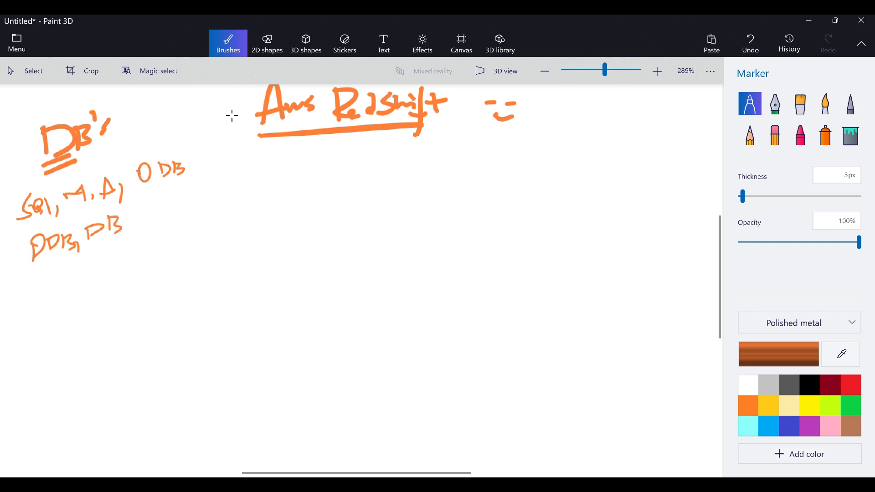
Draw a large frame around the DB's heading and its database list.
{"action": "left_click_drag", "start_coordinate": [214, 142], "coordinate": [203, 304]}
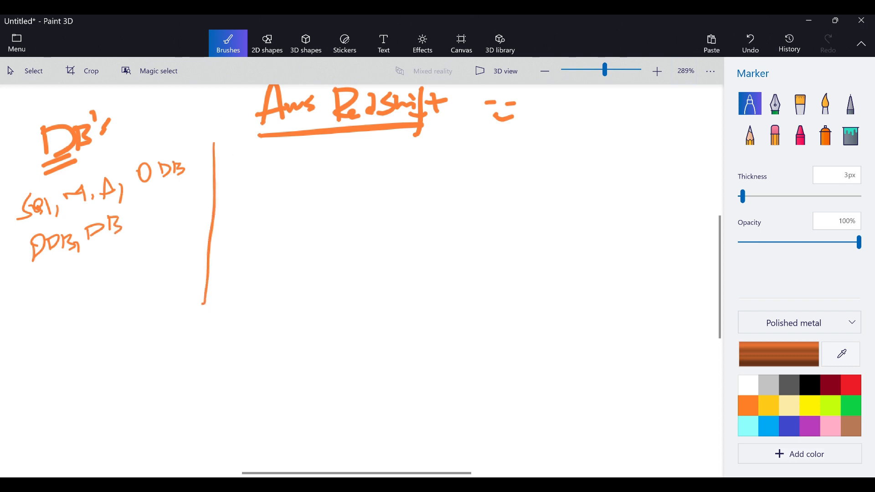
{"action": "left_click_drag", "start_coordinate": [3, 325], "coordinate": [207, 300]}
{"action": "mouse_move", "coordinate": [211, 90]}
{"action": "left_mouse_down"}
{"action": "mouse_move", "coordinate": [210, 166]}
{"action": "mouse_move", "coordinate": [72, 92]}
{"action": "mouse_move", "coordinate": [2, 94]}
{"action": "left_mouse_up"}
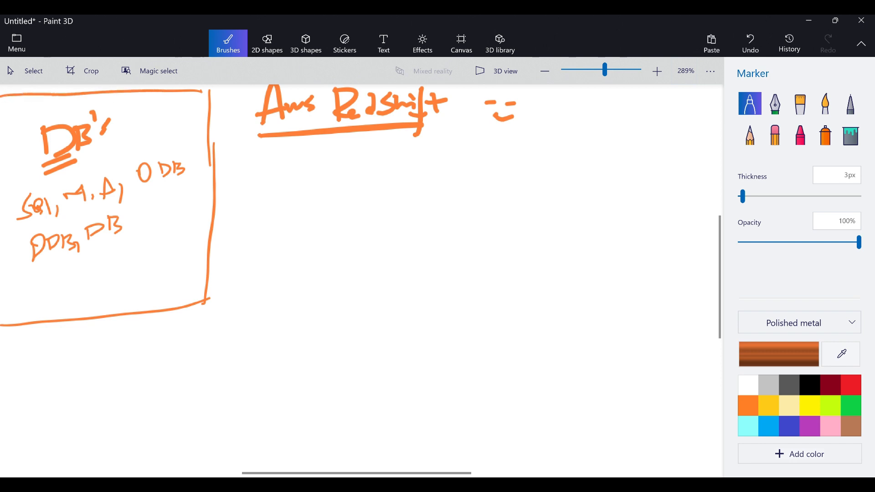
Draw a small box labelled "Aws R.S" below the DB's frame.
{"action": "left_click_drag", "start_coordinate": [54, 330], "coordinate": [55, 358]}
{"action": "mouse_move", "coordinate": [54, 329]}
{"action": "left_mouse_down"}
{"action": "mouse_move", "coordinate": [168, 324]}
{"action": "mouse_move", "coordinate": [55, 372]}
{"action": "mouse_move", "coordinate": [123, 340]}
{"action": "mouse_move", "coordinate": [158, 360]}
{"action": "left_mouse_up"}
{"action": "left_click", "coordinate": [140, 351]}
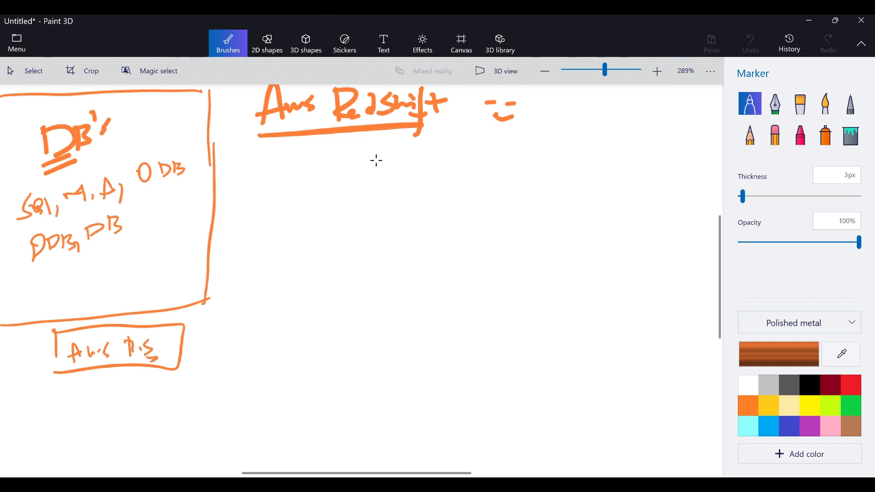
Draw a box labelled "HDD" below the Aws Redshift title.
{"action": "left_click_drag", "start_coordinate": [375, 152], "coordinate": [374, 184]}
{"action": "mouse_move", "coordinate": [373, 153]}
{"action": "left_mouse_down"}
{"action": "mouse_move", "coordinate": [462, 141]}
{"action": "mouse_move", "coordinate": [379, 191]}
{"action": "mouse_move", "coordinate": [404, 169]}
{"action": "mouse_move", "coordinate": [407, 178]}
{"action": "left_mouse_up"}
{"action": "mouse_move", "coordinate": [412, 163]}
{"action": "left_mouse_down"}
{"action": "mouse_move", "coordinate": [412, 179]}
{"action": "mouse_move", "coordinate": [434, 180]}
{"action": "left_mouse_up"}
Sketch a box with a disk inside beside the smiley, linked by a line labelled "Pm" to two joined circles.
{"action": "mouse_move", "coordinate": [533, 102]}
{"action": "left_mouse_down"}
{"action": "mouse_move", "coordinate": [536, 131]}
{"action": "mouse_move", "coordinate": [552, 109]}
{"action": "left_mouse_up"}
{"action": "mouse_move", "coordinate": [686, 94]}
{"action": "left_mouse_down"}
{"action": "mouse_move", "coordinate": [681, 110]}
{"action": "mouse_move", "coordinate": [714, 123]}
{"action": "mouse_move", "coordinate": [704, 105]}
{"action": "mouse_move", "coordinate": [685, 111]}
{"action": "left_mouse_up"}
{"action": "mouse_move", "coordinate": [549, 109]}
{"action": "left_mouse_down"}
{"action": "mouse_move", "coordinate": [565, 124]}
{"action": "mouse_move", "coordinate": [564, 107]}
{"action": "mouse_move", "coordinate": [550, 109]}
{"action": "mouse_move", "coordinate": [537, 128]}
{"action": "left_mouse_up"}
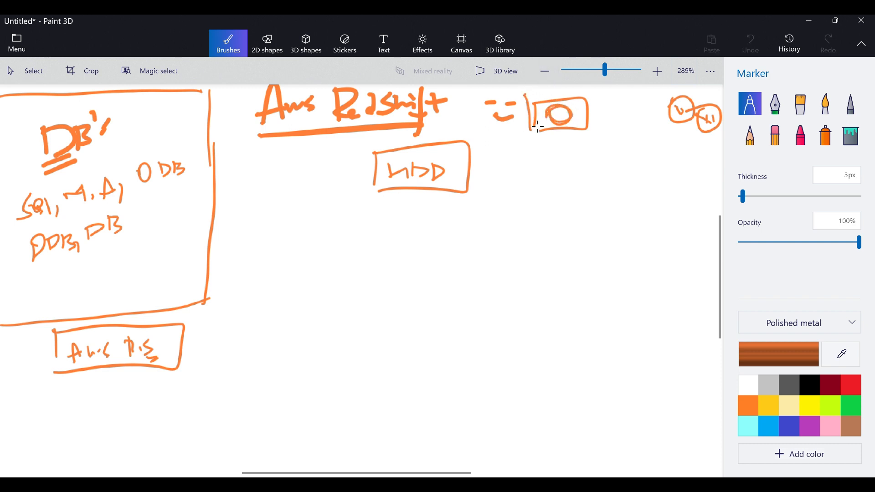
{"action": "mouse_move", "coordinate": [526, 97]}
{"action": "left_mouse_down"}
{"action": "mouse_move", "coordinate": [560, 117]}
{"action": "mouse_move", "coordinate": [556, 106]}
{"action": "mouse_move", "coordinate": [556, 121]}
{"action": "mouse_move", "coordinate": [556, 105]}
{"action": "mouse_move", "coordinate": [596, 103]}
{"action": "mouse_move", "coordinate": [598, 114]}
{"action": "left_mouse_up"}
{"action": "mouse_move", "coordinate": [601, 98]}
{"action": "left_mouse_down"}
{"action": "mouse_move", "coordinate": [624, 109]}
{"action": "mouse_move", "coordinate": [557, 111]}
{"action": "mouse_move", "coordinate": [668, 117]}
{"action": "mouse_move", "coordinate": [671, 137]}
{"action": "left_mouse_up"}
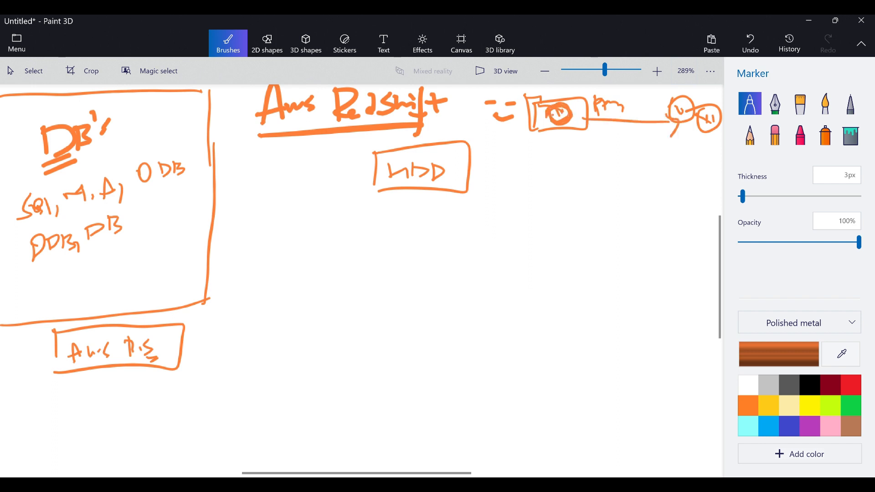
Draw an "SSD" box connected to the HDD box, with a curved arrow looping down and back from it.
{"action": "mouse_move", "coordinate": [470, 167]}
{"action": "left_mouse_down"}
{"action": "mouse_move", "coordinate": [518, 180]}
{"action": "mouse_move", "coordinate": [580, 152]}
{"action": "mouse_move", "coordinate": [524, 176]}
{"action": "mouse_move", "coordinate": [533, 178]}
{"action": "left_mouse_up"}
{"action": "mouse_move", "coordinate": [566, 166]}
{"action": "left_mouse_down"}
{"action": "mouse_move", "coordinate": [558, 175]}
{"action": "mouse_move", "coordinate": [579, 179]}
{"action": "mouse_move", "coordinate": [563, 182]}
{"action": "left_mouse_up"}
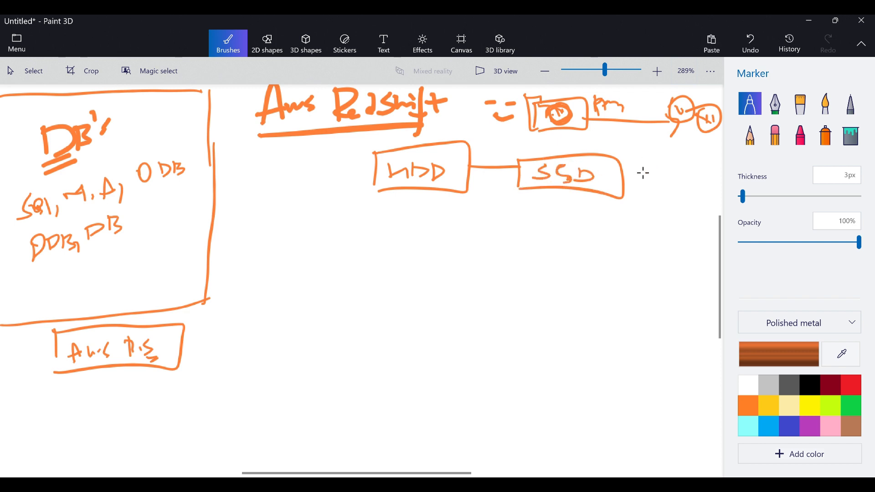
{"action": "left_click_drag", "start_coordinate": [623, 175], "coordinate": [553, 206]}
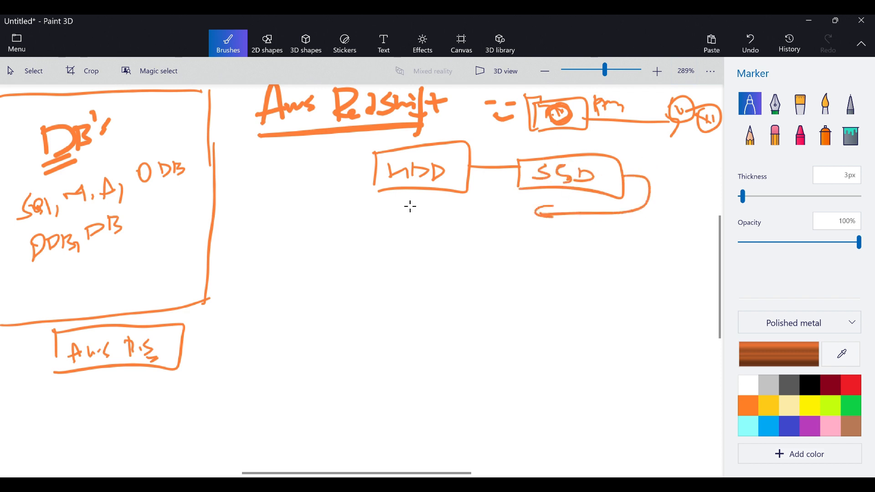
Draw a divided box with a row of small chips below HDD and an arrow leading right from it.
{"action": "mouse_move", "coordinate": [410, 206]}
{"action": "left_mouse_down"}
{"action": "mouse_move", "coordinate": [409, 235]}
{"action": "mouse_move", "coordinate": [531, 201]}
{"action": "mouse_move", "coordinate": [494, 246]}
{"action": "left_mouse_up"}
{"action": "mouse_move", "coordinate": [431, 250]}
{"action": "left_mouse_down"}
{"action": "mouse_move", "coordinate": [417, 251]}
{"action": "mouse_move", "coordinate": [439, 234]}
{"action": "mouse_move", "coordinate": [461, 241]}
{"action": "mouse_move", "coordinate": [484, 227]}
{"action": "mouse_move", "coordinate": [506, 243]}
{"action": "left_mouse_up"}
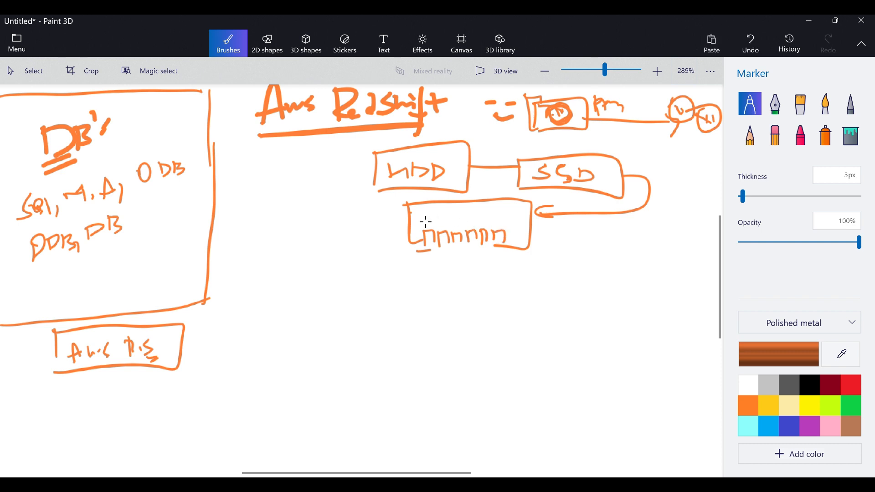
{"action": "mouse_move", "coordinate": [410, 224]}
{"action": "left_mouse_down"}
{"action": "mouse_move", "coordinate": [537, 225]}
{"action": "mouse_move", "coordinate": [597, 239]}
{"action": "mouse_move", "coordinate": [599, 257]}
{"action": "left_mouse_up"}
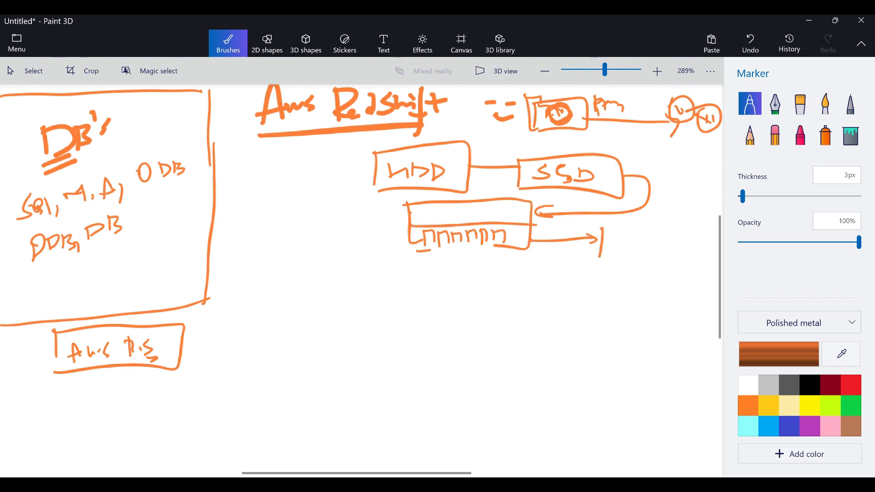
Draw an "NVME" box at the chip box's arrow, with a curved arrow leading down and left from it.
{"action": "mouse_move", "coordinate": [603, 228]}
{"action": "left_mouse_down"}
{"action": "mouse_move", "coordinate": [674, 266]}
{"action": "mouse_move", "coordinate": [598, 259]}
{"action": "left_mouse_up"}
{"action": "mouse_move", "coordinate": [613, 252]}
{"action": "left_mouse_down"}
{"action": "mouse_move", "coordinate": [614, 242]}
{"action": "mouse_move", "coordinate": [658, 248]}
{"action": "left_mouse_up"}
{"action": "mouse_move", "coordinate": [652, 242]}
{"action": "left_mouse_down"}
{"action": "mouse_move", "coordinate": [666, 242]}
{"action": "mouse_move", "coordinate": [635, 266]}
{"action": "mouse_move", "coordinate": [548, 289]}
{"action": "mouse_move", "coordinate": [562, 297]}
{"action": "left_mouse_up"}
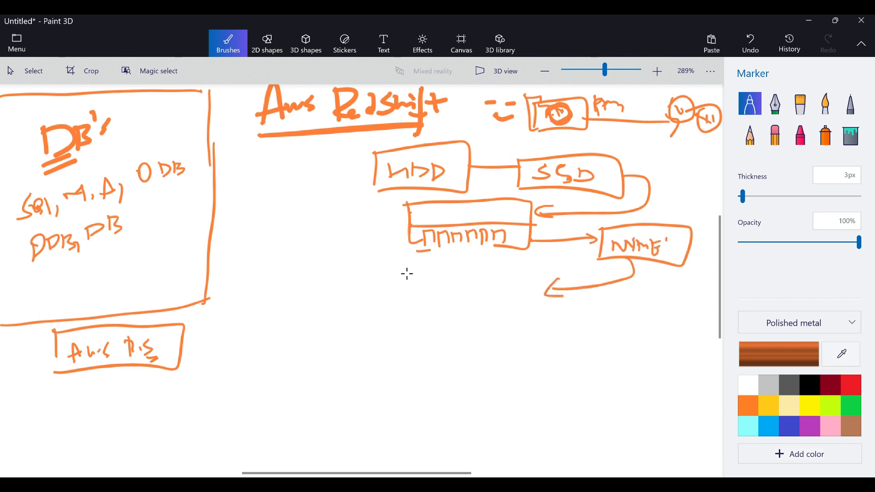
Draw an "I/O" box below the chip box and link it with an arrow to a new "M.2" box.
{"action": "mouse_move", "coordinate": [409, 275]}
{"action": "left_mouse_down"}
{"action": "mouse_move", "coordinate": [416, 305]}
{"action": "mouse_move", "coordinate": [521, 305]}
{"action": "mouse_move", "coordinate": [423, 312]}
{"action": "left_mouse_up"}
{"action": "mouse_move", "coordinate": [436, 282]}
{"action": "left_mouse_down"}
{"action": "mouse_move", "coordinate": [437, 300]}
{"action": "mouse_move", "coordinate": [444, 282]}
{"action": "left_mouse_up"}
{"action": "mouse_move", "coordinate": [430, 302]}
{"action": "left_mouse_down"}
{"action": "mouse_move", "coordinate": [465, 287]}
{"action": "mouse_move", "coordinate": [456, 297]}
{"action": "mouse_move", "coordinate": [590, 335]}
{"action": "left_mouse_up"}
{"action": "mouse_move", "coordinate": [580, 321]}
{"action": "left_mouse_down"}
{"action": "mouse_move", "coordinate": [600, 342]}
{"action": "mouse_move", "coordinate": [654, 346]}
{"action": "mouse_move", "coordinate": [600, 343]}
{"action": "mouse_move", "coordinate": [618, 337]}
{"action": "left_mouse_up"}
{"action": "mouse_move", "coordinate": [619, 323]}
{"action": "left_mouse_down"}
{"action": "mouse_move", "coordinate": [632, 337]}
{"action": "mouse_move", "coordinate": [640, 327]}
{"action": "mouse_move", "coordinate": [663, 338]}
{"action": "mouse_move", "coordinate": [643, 340]}
{"action": "mouse_move", "coordinate": [664, 340]}
{"action": "left_mouse_up"}
{"action": "left_click", "coordinate": [648, 335]}
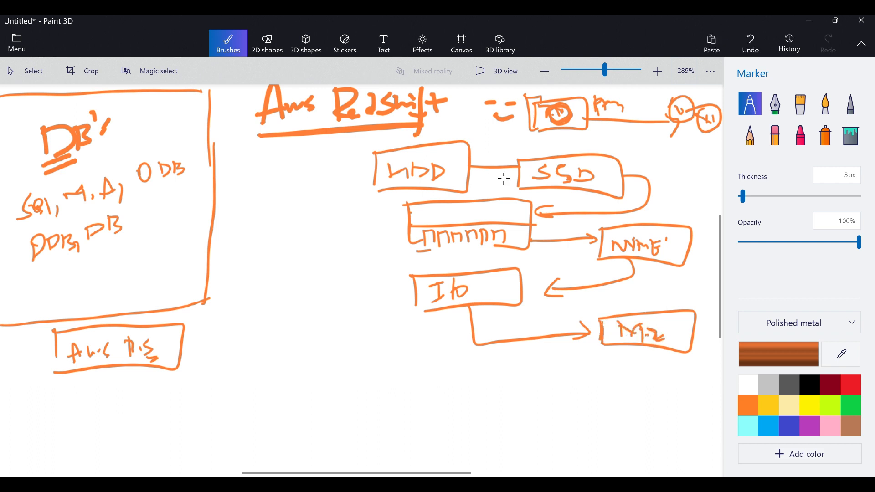
Draw a curved outline and an upper line around the whole HDD-to-M.2 storage diagram.
{"action": "mouse_move", "coordinate": [356, 137]}
{"action": "left_mouse_down"}
{"action": "mouse_move", "coordinate": [384, 312]}
{"action": "mouse_move", "coordinate": [700, 379]}
{"action": "left_mouse_up"}
{"action": "left_click_drag", "start_coordinate": [357, 135], "coordinate": [688, 139]}
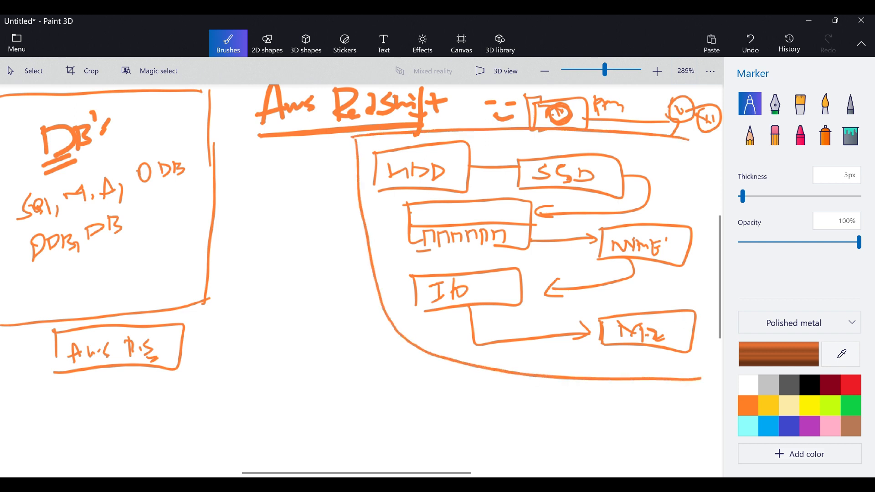
Write the storage units KB, MB, GB, TB, PB, EB, ZB and YB in a column and circle PB.
{"action": "mouse_move", "coordinate": [240, 157]}
{"action": "left_mouse_down"}
{"action": "mouse_move", "coordinate": [241, 187]}
{"action": "mouse_move", "coordinate": [264, 182]}
{"action": "left_mouse_up"}
{"action": "mouse_move", "coordinate": [268, 156]}
{"action": "left_mouse_down"}
{"action": "mouse_move", "coordinate": [270, 180]}
{"action": "mouse_move", "coordinate": [246, 212]}
{"action": "left_mouse_up"}
{"action": "mouse_move", "coordinate": [246, 202]}
{"action": "left_mouse_down"}
{"action": "mouse_move", "coordinate": [259, 196]}
{"action": "mouse_move", "coordinate": [262, 208]}
{"action": "left_mouse_up"}
{"action": "mouse_move", "coordinate": [268, 191]}
{"action": "left_mouse_down"}
{"action": "mouse_move", "coordinate": [269, 209]}
{"action": "mouse_move", "coordinate": [284, 197]}
{"action": "left_mouse_up"}
{"action": "mouse_move", "coordinate": [284, 197]}
{"action": "left_mouse_down"}
{"action": "mouse_move", "coordinate": [262, 233]}
{"action": "mouse_move", "coordinate": [260, 249]}
{"action": "mouse_move", "coordinate": [273, 248]}
{"action": "left_mouse_up"}
{"action": "mouse_move", "coordinate": [274, 229]}
{"action": "left_mouse_down"}
{"action": "mouse_move", "coordinate": [274, 249]}
{"action": "mouse_move", "coordinate": [256, 277]}
{"action": "mouse_move", "coordinate": [269, 260]}
{"action": "left_mouse_up"}
{"action": "mouse_move", "coordinate": [269, 260]}
{"action": "left_mouse_down"}
{"action": "mouse_move", "coordinate": [270, 277]}
{"action": "mouse_move", "coordinate": [279, 277]}
{"action": "mouse_move", "coordinate": [251, 322]}
{"action": "mouse_move", "coordinate": [261, 307]}
{"action": "left_mouse_up"}
{"action": "mouse_move", "coordinate": [264, 302]}
{"action": "left_mouse_down"}
{"action": "mouse_move", "coordinate": [268, 352]}
{"action": "mouse_move", "coordinate": [276, 332]}
{"action": "mouse_move", "coordinate": [293, 345]}
{"action": "mouse_move", "coordinate": [255, 388]}
{"action": "mouse_move", "coordinate": [279, 387]}
{"action": "mouse_move", "coordinate": [266, 415]}
{"action": "left_mouse_up"}
{"action": "mouse_move", "coordinate": [266, 400]}
{"action": "left_mouse_down"}
{"action": "mouse_move", "coordinate": [265, 437]}
{"action": "mouse_move", "coordinate": [279, 423]}
{"action": "left_mouse_up"}
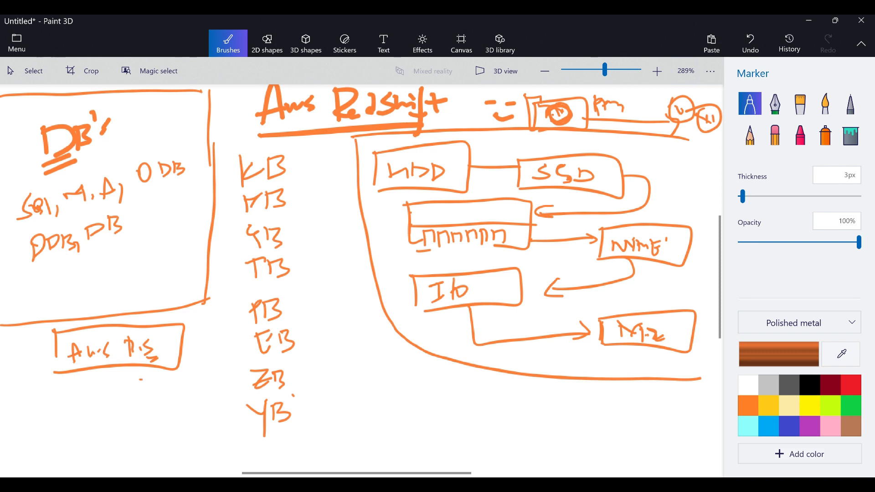
{"action": "mouse_move", "coordinate": [251, 296]}
{"action": "left_mouse_down"}
{"action": "mouse_move", "coordinate": [258, 345]}
{"action": "mouse_move", "coordinate": [237, 305]}
{"action": "left_mouse_up"}
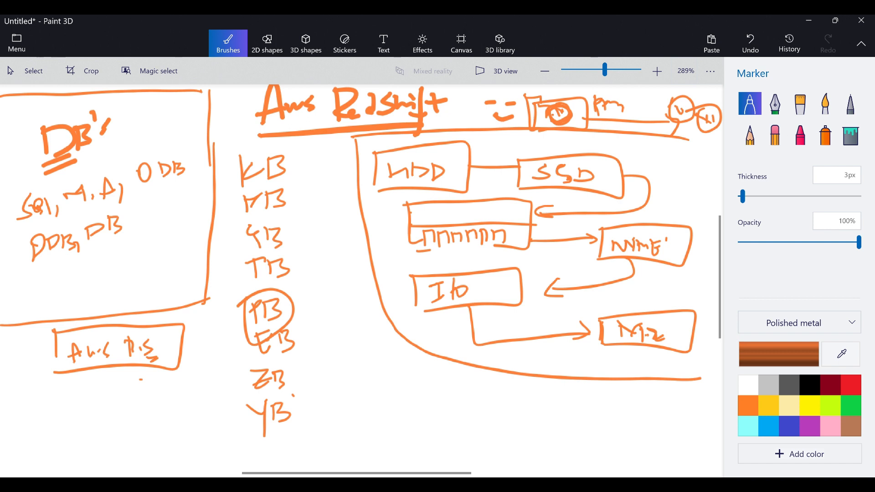
Draw a box labelled "DC" below the storage diagram.
{"action": "left_click_drag", "start_coordinate": [527, 386], "coordinate": [523, 455]}
{"action": "mouse_move", "coordinate": [524, 388]}
{"action": "left_mouse_down"}
{"action": "mouse_move", "coordinate": [611, 382]}
{"action": "mouse_move", "coordinate": [512, 453]}
{"action": "left_mouse_up"}
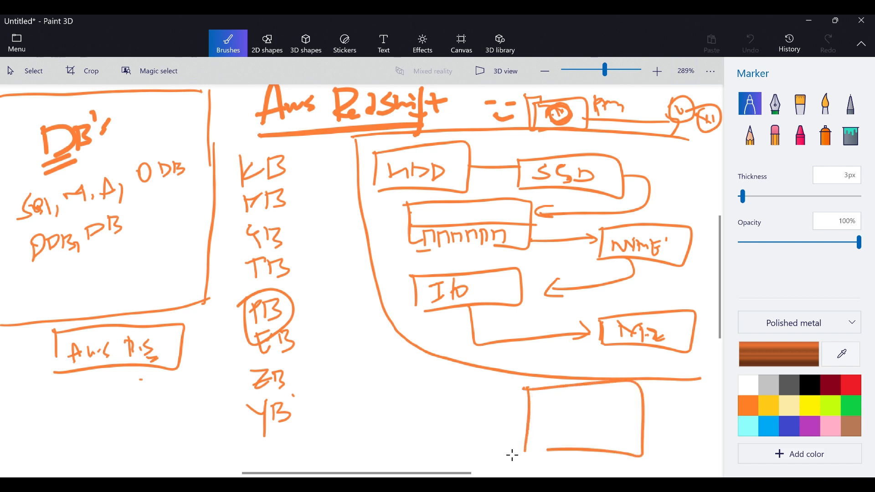
{"action": "mouse_move", "coordinate": [546, 396]}
{"action": "left_mouse_down"}
{"action": "mouse_move", "coordinate": [546, 435]}
{"action": "mouse_move", "coordinate": [568, 418]}
{"action": "mouse_move", "coordinate": [547, 433]}
{"action": "left_mouse_up"}
{"action": "mouse_move", "coordinate": [602, 397]}
{"action": "left_mouse_down"}
{"action": "mouse_move", "coordinate": [587, 416]}
{"action": "mouse_move", "coordinate": [604, 412]}
{"action": "left_mouse_up"}
Draw a circle labelled "U" left of the DC box, with a curved arrow to DC and a return arrow.
{"action": "mouse_move", "coordinate": [323, 403]}
{"action": "left_mouse_down"}
{"action": "mouse_move", "coordinate": [351, 387]}
{"action": "mouse_move", "coordinate": [492, 352]}
{"action": "left_mouse_up"}
{"action": "left_click_drag", "start_coordinate": [533, 374], "coordinate": [543, 383]}
{"action": "left_click_drag", "start_coordinate": [524, 377], "coordinate": [536, 388]}
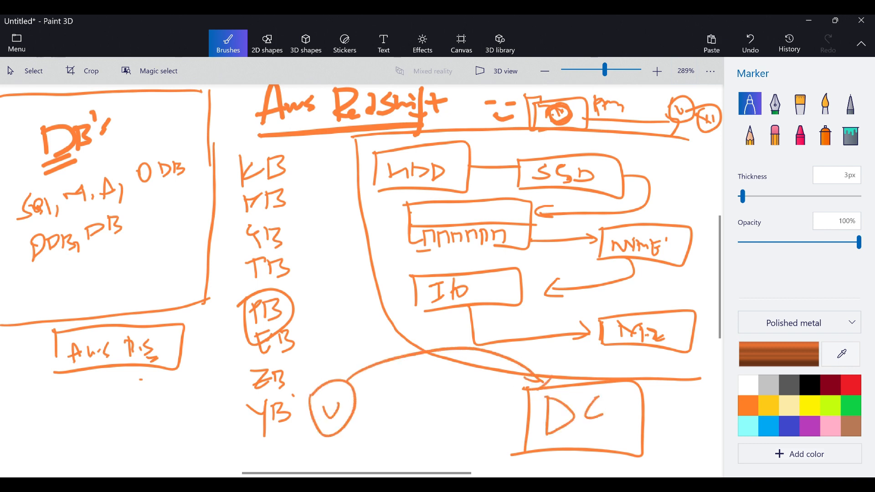
{"action": "mouse_move", "coordinate": [536, 453]}
{"action": "left_mouse_down"}
{"action": "mouse_move", "coordinate": [464, 461]}
{"action": "mouse_move", "coordinate": [339, 440]}
{"action": "mouse_move", "coordinate": [368, 453]}
{"action": "left_mouse_up"}
Draw an empty box between the U circle and the DC box, with an arrow pointing to DC.
{"action": "left_click_drag", "start_coordinate": [402, 377], "coordinate": [407, 436]}
{"action": "mouse_move", "coordinate": [400, 377]}
{"action": "left_mouse_down"}
{"action": "mouse_move", "coordinate": [492, 432]}
{"action": "mouse_move", "coordinate": [492, 451]}
{"action": "left_mouse_up"}
{"action": "left_click_drag", "start_coordinate": [491, 451], "coordinate": [408, 445]}
{"action": "left_click_drag", "start_coordinate": [405, 402], "coordinate": [444, 439]}
{"action": "left_click_drag", "start_coordinate": [490, 417], "coordinate": [528, 416]}
{"action": "left_click_drag", "start_coordinate": [517, 409], "coordinate": [519, 428]}
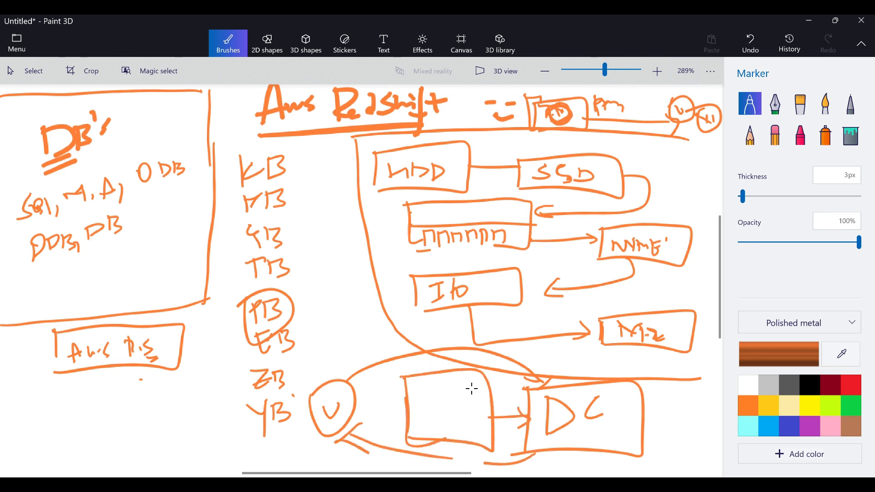
Add an arrow from the middle box to the U circle and label the box "R.S" with an underline.
{"action": "mouse_move", "coordinate": [355, 406]}
{"action": "left_mouse_down"}
{"action": "mouse_move", "coordinate": [405, 401]}
{"action": "mouse_move", "coordinate": [381, 420]}
{"action": "left_mouse_up"}
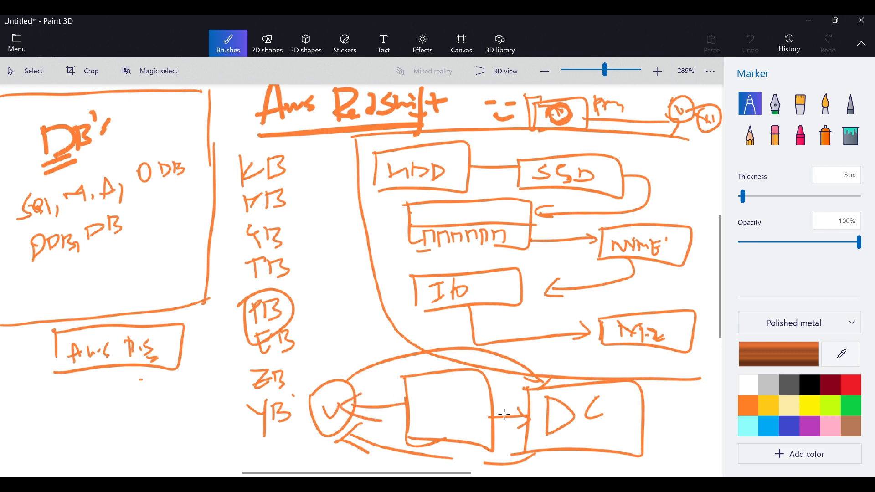
{"action": "left_click_drag", "start_coordinate": [496, 415], "coordinate": [521, 414]}
{"action": "mouse_move", "coordinate": [415, 387]}
{"action": "left_mouse_down"}
{"action": "mouse_move", "coordinate": [417, 412]}
{"action": "mouse_move", "coordinate": [454, 397]}
{"action": "mouse_move", "coordinate": [437, 410]}
{"action": "left_mouse_up"}
{"action": "left_click_drag", "start_coordinate": [419, 421], "coordinate": [457, 410]}
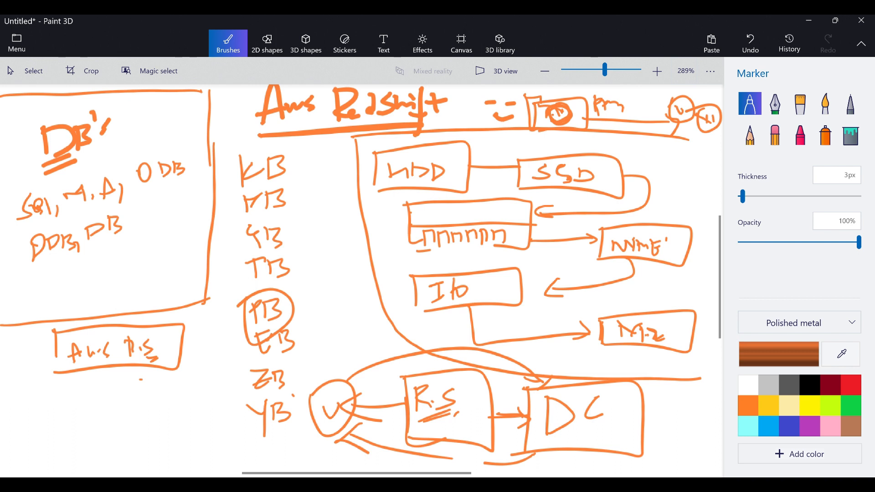
Select and delete the orange drawings across the visible canvas, including the leftover strokes along the left edge.
{"action": "left_click", "coordinate": [28, 70]}
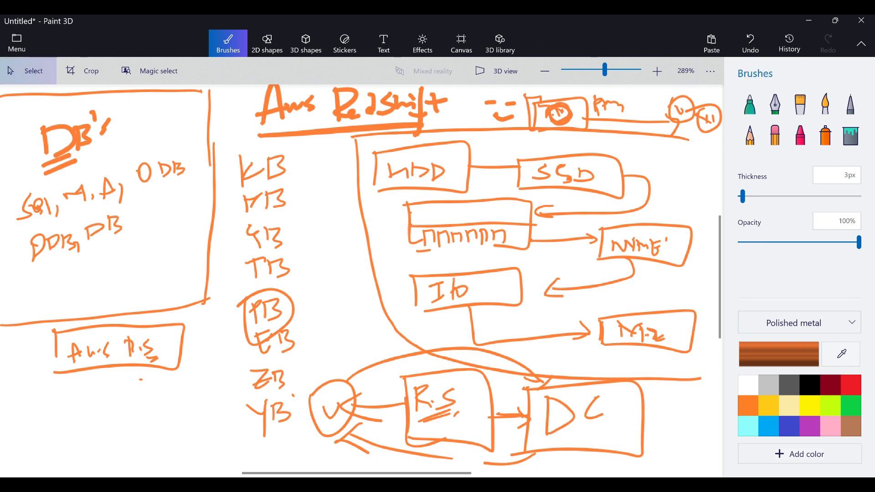
{"action": "left_click_drag", "start_coordinate": [24, 454], "coordinate": [748, 93]}
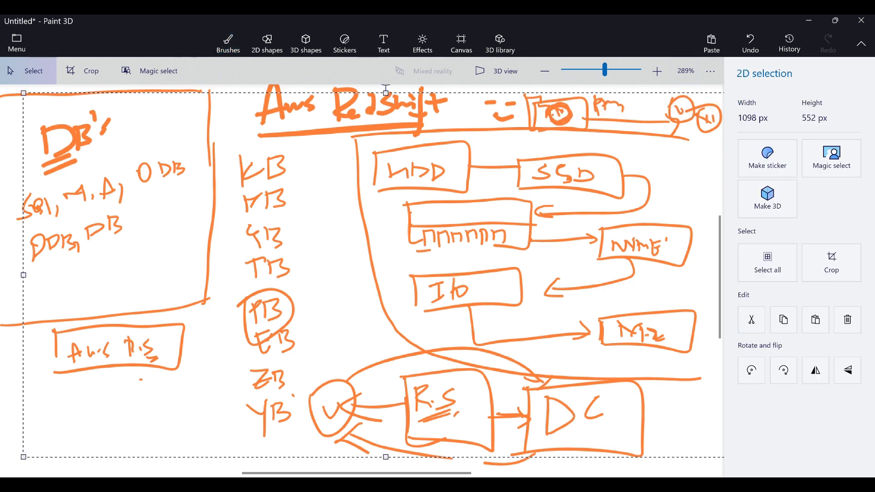
{"action": "key", "text": "Delete"}
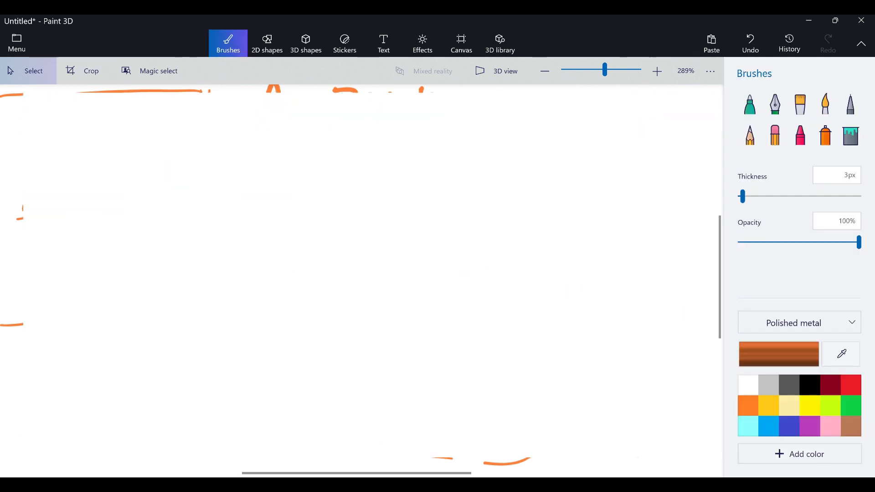
{"action": "left_click_drag", "start_coordinate": [42, 129], "coordinate": [2, 363]}
{"action": "key", "text": "Delete"}
With a black marker, draw a box labelled "WI" on the left with an arrow pointing up from it.
{"action": "left_click", "coordinate": [749, 104]}
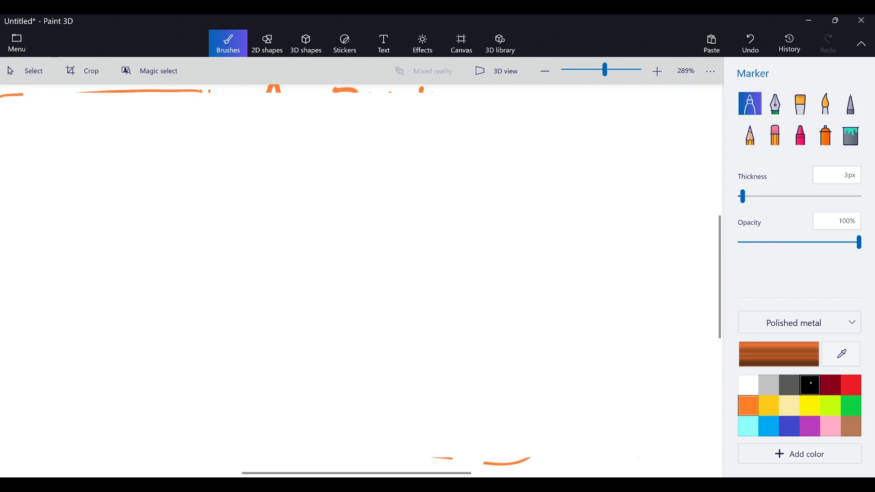
{"action": "left_click", "coordinate": [810, 385]}
{"action": "left_click_drag", "start_coordinate": [12, 208], "coordinate": [29, 315]}
{"action": "mouse_move", "coordinate": [31, 233]}
{"action": "left_mouse_down"}
{"action": "mouse_move", "coordinate": [56, 234]}
{"action": "mouse_move", "coordinate": [79, 255]}
{"action": "mouse_move", "coordinate": [78, 226]}
{"action": "mouse_move", "coordinate": [42, 179]}
{"action": "left_mouse_up"}
{"action": "mouse_move", "coordinate": [31, 188]}
{"action": "left_mouse_down"}
{"action": "mouse_move", "coordinate": [42, 178]}
{"action": "mouse_move", "coordinate": [56, 184]}
{"action": "left_mouse_up"}
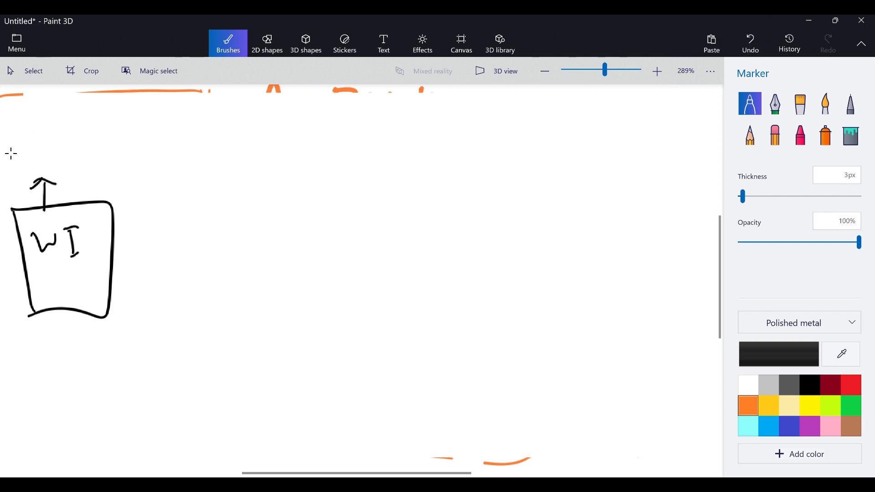
Write "RSWB" above the WI box's arrow and add a second upward arrow with its own short label.
{"action": "mouse_move", "coordinate": [11, 145]}
{"action": "left_mouse_down"}
{"action": "mouse_move", "coordinate": [15, 170]}
{"action": "mouse_move", "coordinate": [13, 158]}
{"action": "mouse_move", "coordinate": [53, 136]}
{"action": "left_mouse_up"}
{"action": "mouse_move", "coordinate": [60, 129]}
{"action": "left_mouse_down"}
{"action": "mouse_move", "coordinate": [69, 140]}
{"action": "mouse_move", "coordinate": [64, 153]}
{"action": "left_mouse_up"}
{"action": "left_click_drag", "start_coordinate": [74, 201], "coordinate": [84, 179]}
{"action": "mouse_move", "coordinate": [70, 181]}
{"action": "left_mouse_down"}
{"action": "mouse_move", "coordinate": [84, 174]}
{"action": "mouse_move", "coordinate": [89, 187]}
{"action": "left_mouse_up"}
{"action": "mouse_move", "coordinate": [106, 144]}
{"action": "left_mouse_down"}
{"action": "mouse_move", "coordinate": [89, 176]}
{"action": "mouse_move", "coordinate": [107, 142]}
{"action": "mouse_move", "coordinate": [120, 161]}
{"action": "left_mouse_up"}
{"action": "left_click_drag", "start_coordinate": [125, 143], "coordinate": [126, 147]}
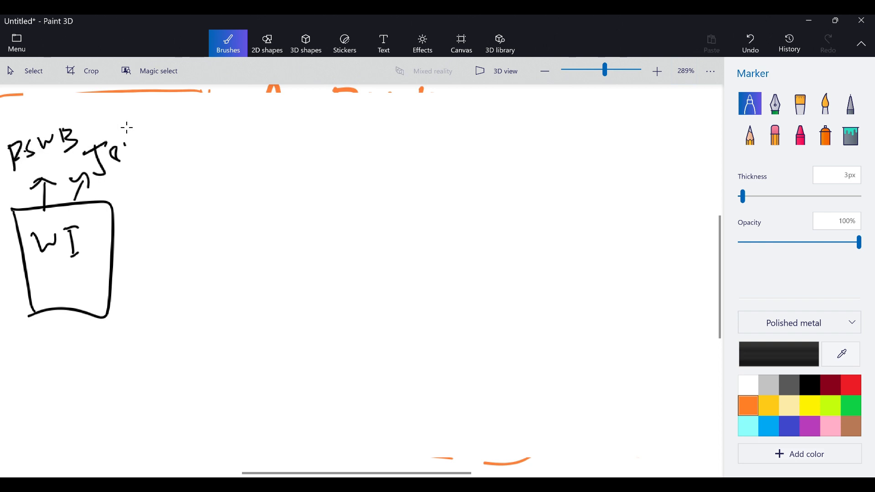
Draw a tall box labelled "S3" and "SD" and connect the WI box to it with an arrow.
{"action": "mouse_move", "coordinate": [184, 190]}
{"action": "left_mouse_down"}
{"action": "mouse_move", "coordinate": [189, 318]}
{"action": "mouse_move", "coordinate": [272, 248]}
{"action": "mouse_move", "coordinate": [199, 317]}
{"action": "left_mouse_up"}
{"action": "mouse_move", "coordinate": [214, 201]}
{"action": "left_mouse_down"}
{"action": "mouse_move", "coordinate": [206, 225]}
{"action": "mouse_move", "coordinate": [228, 225]}
{"action": "mouse_move", "coordinate": [201, 276]}
{"action": "mouse_move", "coordinate": [227, 273]}
{"action": "left_mouse_up"}
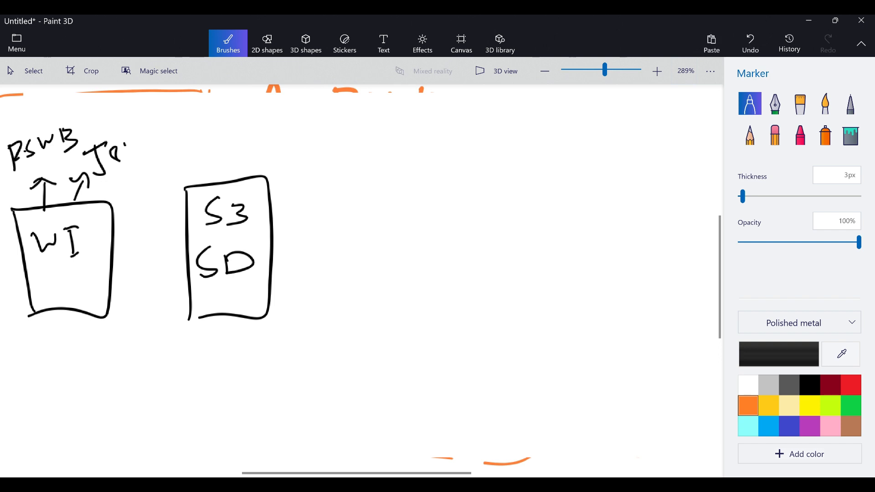
{"action": "mouse_move", "coordinate": [113, 252]}
{"action": "left_mouse_down"}
{"action": "mouse_move", "coordinate": [180, 248]}
{"action": "mouse_move", "coordinate": [177, 262]}
{"action": "left_mouse_up"}
Draw an arrow from the S3 SD box to a new box labelled "Wm".
{"action": "left_click_drag", "start_coordinate": [269, 240], "coordinate": [316, 235]}
{"action": "mouse_move", "coordinate": [300, 223]}
{"action": "left_mouse_down"}
{"action": "mouse_move", "coordinate": [312, 240]}
{"action": "mouse_move", "coordinate": [319, 183]}
{"action": "mouse_move", "coordinate": [389, 277]}
{"action": "left_mouse_up"}
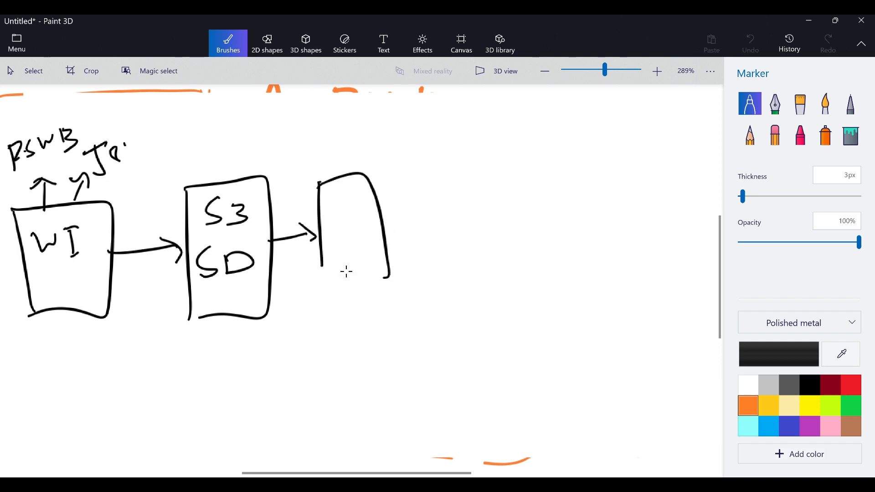
{"action": "left_click_drag", "start_coordinate": [329, 273], "coordinate": [387, 277]}
{"action": "mouse_move", "coordinate": [331, 195]}
{"action": "left_mouse_down"}
{"action": "mouse_move", "coordinate": [352, 199]}
{"action": "mouse_move", "coordinate": [376, 228]}
{"action": "left_mouse_up"}
Draw a curved double-headed arrow linking the bottoms of the Wm and S3 SD boxes.
{"action": "mouse_move", "coordinate": [360, 270]}
{"action": "left_mouse_down"}
{"action": "mouse_move", "coordinate": [363, 282]}
{"action": "mouse_move", "coordinate": [263, 299]}
{"action": "mouse_move", "coordinate": [263, 319]}
{"action": "left_mouse_up"}
{"action": "left_click_drag", "start_coordinate": [271, 297], "coordinate": [287, 308]}
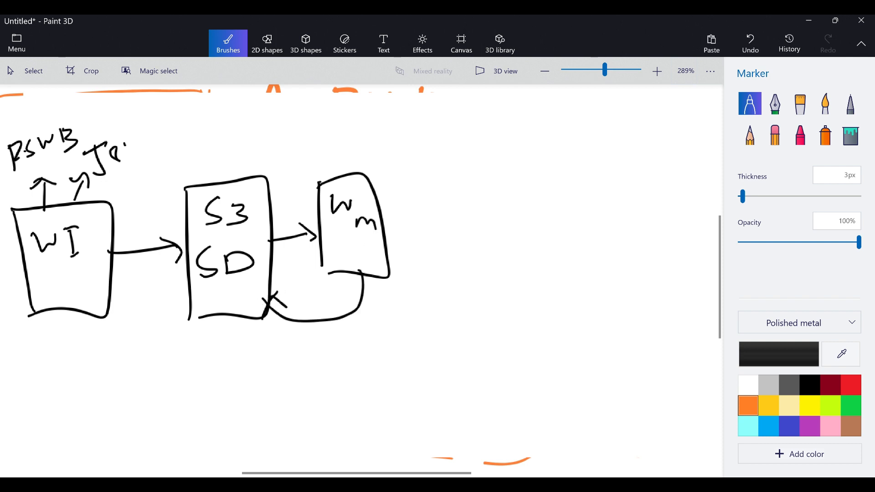
{"action": "left_click_drag", "start_coordinate": [352, 281], "coordinate": [377, 282]}
Draw a large frame around the WI, S3 SD and Wm diagram and add a check mark inside it.
{"action": "mouse_move", "coordinate": [7, 114]}
{"action": "left_mouse_down"}
{"action": "mouse_move", "coordinate": [385, 109]}
{"action": "mouse_move", "coordinate": [426, 334]}
{"action": "mouse_move", "coordinate": [144, 362]}
{"action": "mouse_move", "coordinate": [14, 357]}
{"action": "mouse_move", "coordinate": [1, 255]}
{"action": "mouse_move", "coordinate": [27, 114]}
{"action": "left_mouse_up"}
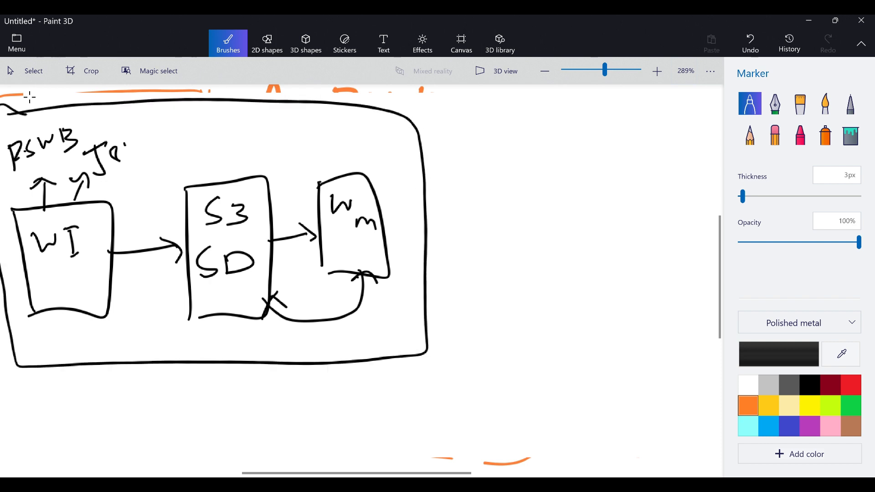
{"action": "left_click_drag", "start_coordinate": [160, 139], "coordinate": [230, 116]}
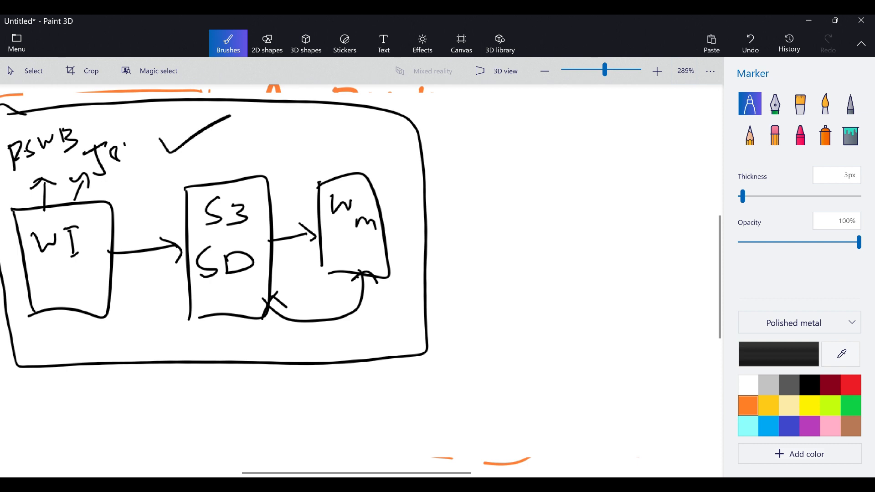
Draw a second large frame to the right of the first and write the heading "B.I.E" above it.
{"action": "mouse_move", "coordinate": [454, 126]}
{"action": "left_mouse_down"}
{"action": "mouse_move", "coordinate": [465, 346]}
{"action": "mouse_move", "coordinate": [580, 123]}
{"action": "mouse_move", "coordinate": [647, 316]}
{"action": "mouse_move", "coordinate": [455, 331]}
{"action": "left_mouse_up"}
{"action": "mouse_move", "coordinate": [483, 101]}
{"action": "left_mouse_down"}
{"action": "mouse_move", "coordinate": [482, 128]}
{"action": "mouse_move", "coordinate": [498, 124]}
{"action": "left_mouse_up"}
{"action": "left_click_drag", "start_coordinate": [533, 97], "coordinate": [534, 119]}
{"action": "mouse_move", "coordinate": [523, 99]}
{"action": "left_mouse_down"}
{"action": "mouse_move", "coordinate": [541, 97]}
{"action": "mouse_move", "coordinate": [543, 118]}
{"action": "mouse_move", "coordinate": [570, 117]}
{"action": "left_mouse_up"}
{"action": "left_click", "coordinate": [547, 109]}
{"action": "left_click_drag", "start_coordinate": [559, 108], "coordinate": [569, 107]}
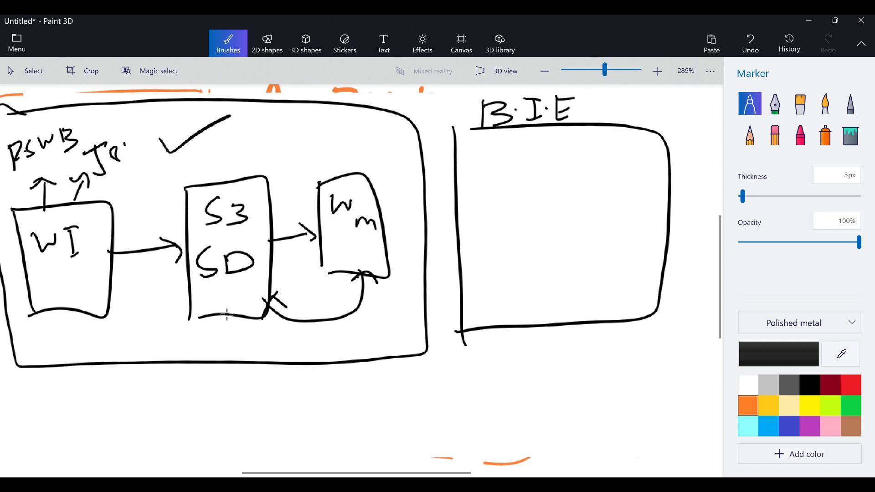
Draw a curved arrow from the S3 SD box to a new box labelled "Q.S" inside the B.I.E frame.
{"action": "mouse_move", "coordinate": [226, 315]}
{"action": "left_mouse_down"}
{"action": "mouse_move", "coordinate": [404, 400]}
{"action": "mouse_move", "coordinate": [518, 261]}
{"action": "mouse_move", "coordinate": [499, 264]}
{"action": "mouse_move", "coordinate": [541, 266]}
{"action": "left_mouse_up"}
{"action": "mouse_move", "coordinate": [473, 179]}
{"action": "left_mouse_down"}
{"action": "mouse_move", "coordinate": [476, 230]}
{"action": "mouse_move", "coordinate": [592, 217]}
{"action": "mouse_move", "coordinate": [483, 241]}
{"action": "left_mouse_up"}
{"action": "left_click_drag", "start_coordinate": [505, 191], "coordinate": [506, 226]}
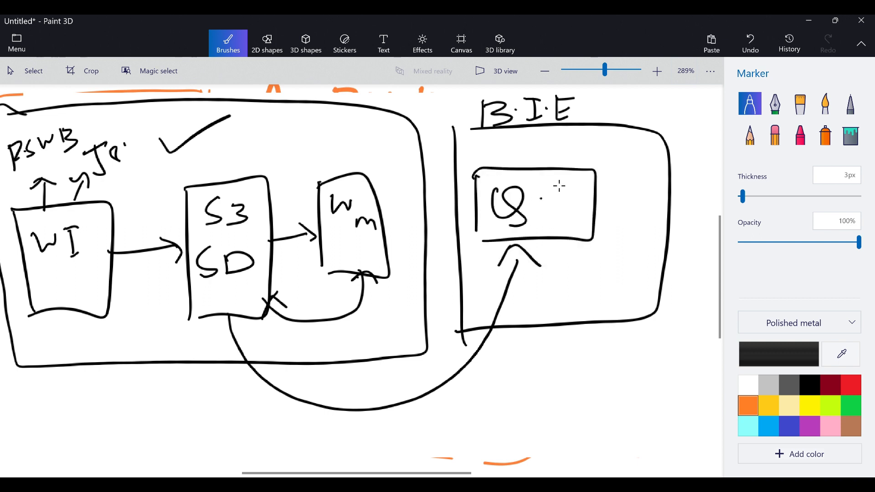
{"action": "left_click_drag", "start_coordinate": [563, 185], "coordinate": [550, 218]}
{"action": "mouse_move", "coordinate": [514, 246]}
{"action": "left_mouse_down"}
{"action": "mouse_move", "coordinate": [497, 272]}
{"action": "mouse_move", "coordinate": [543, 271]}
{"action": "mouse_move", "coordinate": [497, 271]}
{"action": "mouse_move", "coordinate": [513, 282]}
{"action": "left_mouse_up"}
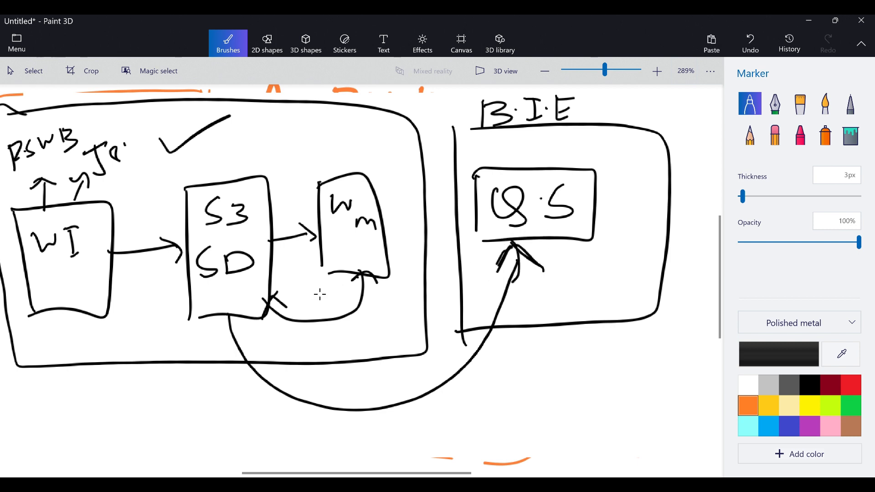
{"action": "left_click_drag", "start_coordinate": [517, 248], "coordinate": [507, 292]}
Draw an arrow from the Q.S box to an underlined label "N.G" outside the frame, with a small hooked arrow beneath it.
{"action": "left_click_drag", "start_coordinate": [595, 189], "coordinate": [693, 223]}
{"action": "mouse_move", "coordinate": [671, 255]}
{"action": "left_mouse_down"}
{"action": "mouse_move", "coordinate": [670, 283]}
{"action": "mouse_move", "coordinate": [690, 276]}
{"action": "mouse_move", "coordinate": [692, 254]}
{"action": "mouse_move", "coordinate": [713, 294]}
{"action": "mouse_move", "coordinate": [694, 320]}
{"action": "left_mouse_up"}
{"action": "left_click", "coordinate": [700, 263]}
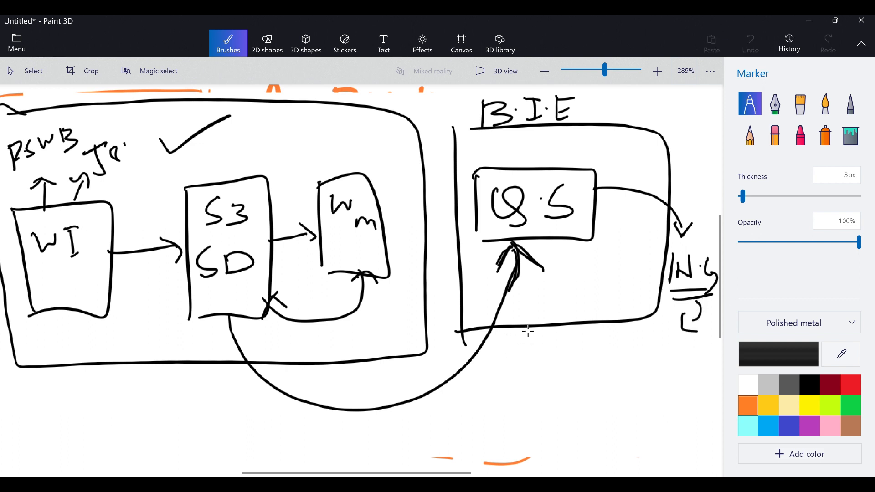
Write "C.E.O" below the B.I.E frame and draw a box around it.
{"action": "mouse_move", "coordinate": [529, 332]}
{"action": "left_mouse_down"}
{"action": "mouse_move", "coordinate": [526, 363]}
{"action": "mouse_move", "coordinate": [543, 337]}
{"action": "mouse_move", "coordinate": [567, 350]}
{"action": "mouse_move", "coordinate": [558, 341]}
{"action": "left_mouse_up"}
{"action": "left_click", "coordinate": [549, 347]}
{"action": "left_click", "coordinate": [525, 348]}
{"action": "left_click_drag", "start_coordinate": [493, 337], "coordinate": [493, 386]}
{"action": "mouse_move", "coordinate": [492, 338]}
{"action": "left_mouse_down"}
{"action": "mouse_move", "coordinate": [596, 329]}
{"action": "mouse_move", "coordinate": [595, 379]}
{"action": "left_mouse_up"}
{"action": "left_click_drag", "start_coordinate": [595, 379], "coordinate": [489, 386]}
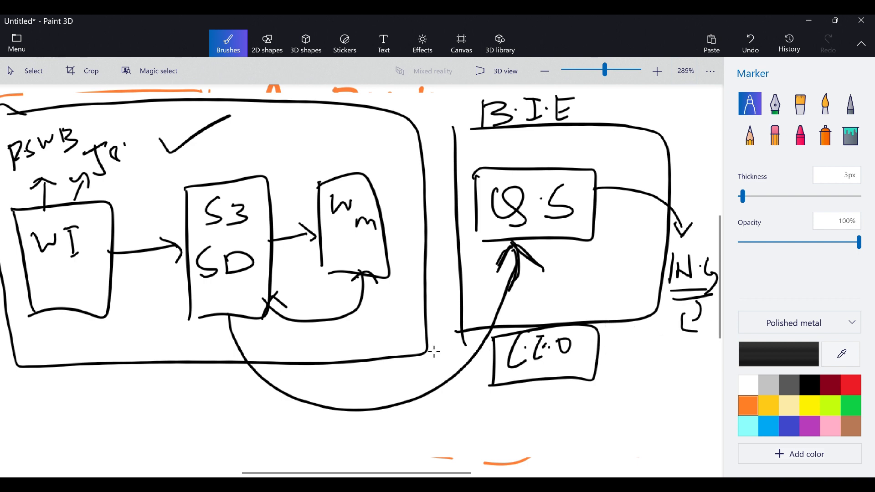
Write "SQL → Q" below the first frame and draw a curved arrow from it to the C.E.O box.
{"action": "left_click_drag", "start_coordinate": [146, 387], "coordinate": [135, 423]}
{"action": "mouse_move", "coordinate": [150, 397]}
{"action": "left_mouse_down"}
{"action": "mouse_move", "coordinate": [170, 403]}
{"action": "mouse_move", "coordinate": [206, 388]}
{"action": "mouse_move", "coordinate": [210, 400]}
{"action": "mouse_move", "coordinate": [228, 393]}
{"action": "mouse_move", "coordinate": [414, 417]}
{"action": "mouse_move", "coordinate": [483, 399]}
{"action": "left_mouse_up"}
{"action": "mouse_move", "coordinate": [472, 383]}
{"action": "left_mouse_down"}
{"action": "mouse_move", "coordinate": [488, 385]}
{"action": "mouse_move", "coordinate": [478, 408]}
{"action": "left_mouse_up"}
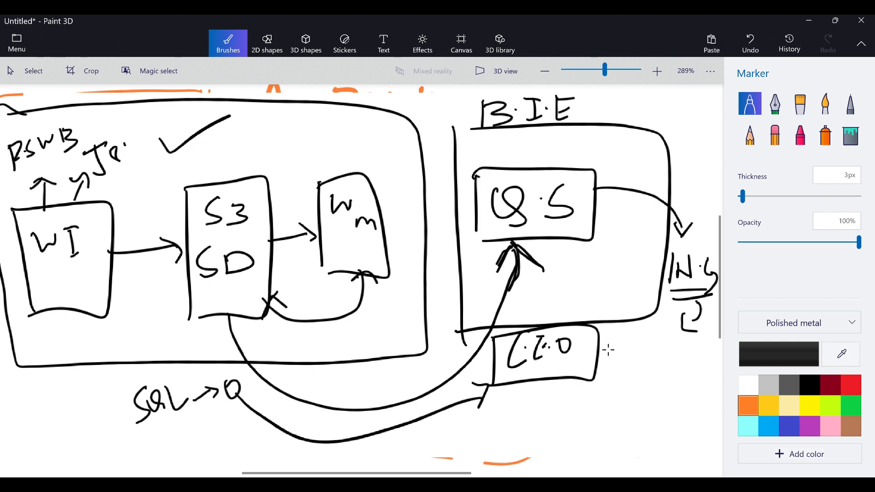
Draw an arrow from the C.E.O box to a new box labelled "Sm", and a curve from the Q.S box toward the frame's lower edge.
{"action": "mouse_move", "coordinate": [598, 347]}
{"action": "left_mouse_down"}
{"action": "mouse_move", "coordinate": [654, 358]}
{"action": "mouse_move", "coordinate": [654, 368]}
{"action": "left_mouse_up"}
{"action": "left_click_drag", "start_coordinate": [636, 363], "coordinate": [668, 360]}
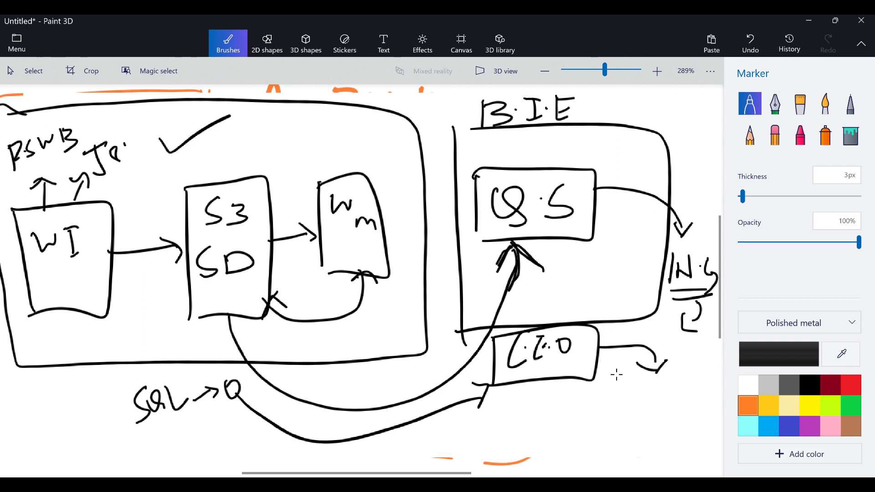
{"action": "mouse_move", "coordinate": [602, 382]}
{"action": "left_mouse_down"}
{"action": "mouse_move", "coordinate": [596, 430]}
{"action": "mouse_move", "coordinate": [682, 426]}
{"action": "mouse_move", "coordinate": [597, 424]}
{"action": "left_mouse_up"}
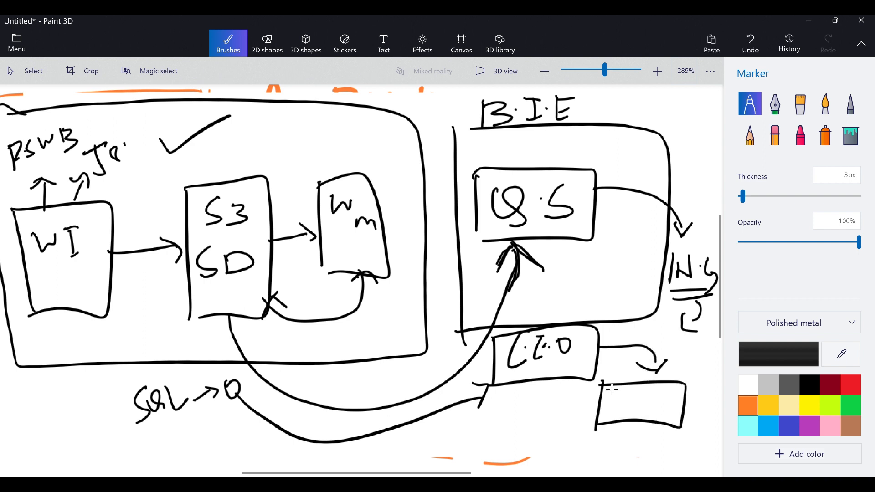
{"action": "left_click_drag", "start_coordinate": [629, 388], "coordinate": [614, 406]}
{"action": "left_click_drag", "start_coordinate": [634, 398], "coordinate": [653, 401]}
{"action": "left_click_drag", "start_coordinate": [642, 408], "coordinate": [666, 402]}
{"action": "mouse_move", "coordinate": [600, 394]}
{"action": "left_mouse_down"}
{"action": "mouse_move", "coordinate": [593, 429]}
{"action": "mouse_move", "coordinate": [685, 384]}
{"action": "mouse_move", "coordinate": [597, 380]}
{"action": "mouse_move", "coordinate": [651, 424]}
{"action": "left_mouse_up"}
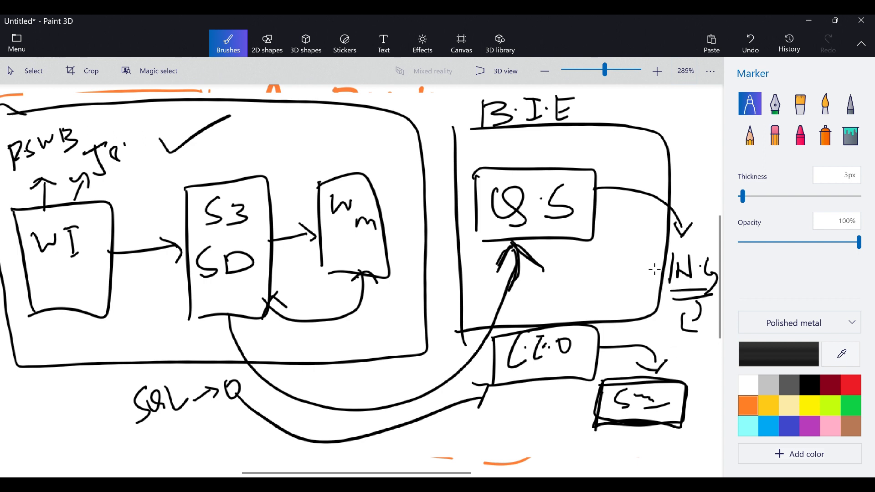
{"action": "left_click_drag", "start_coordinate": [573, 241], "coordinate": [643, 323]}
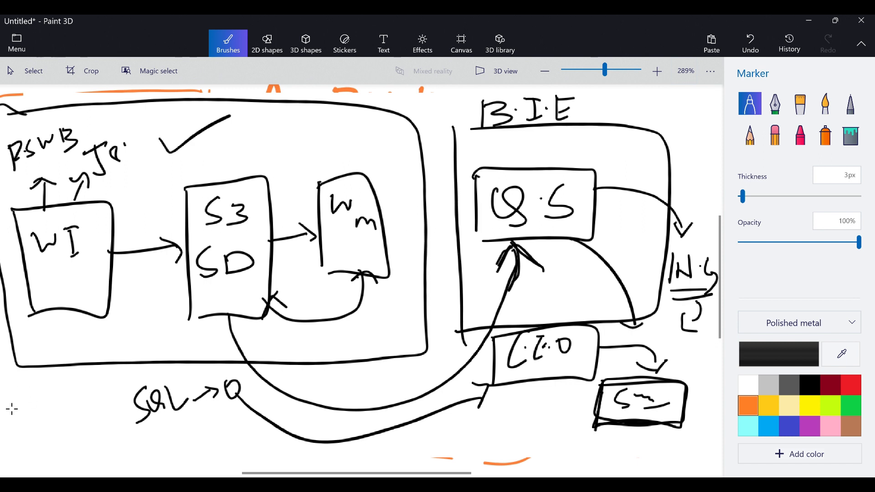
Switch to the AWS console in the browser and start launching an EC2 instance named "Testing".
{"action": "mouse_move", "coordinate": [7, 93]}
{"action": "left_mouse_down"}
{"action": "mouse_move", "coordinate": [20, 399]}
{"action": "mouse_move", "coordinate": [250, 445]}
{"action": "mouse_move", "coordinate": [777, 445]}
{"action": "mouse_move", "coordinate": [680, 115]}
{"action": "mouse_move", "coordinate": [59, 94]}
{"action": "left_mouse_up"}
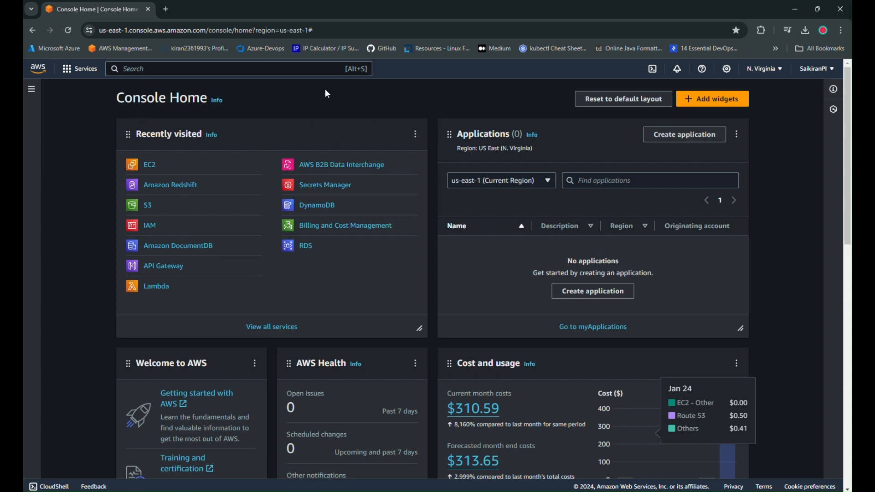
{"action": "left_click", "coordinate": [148, 166]}
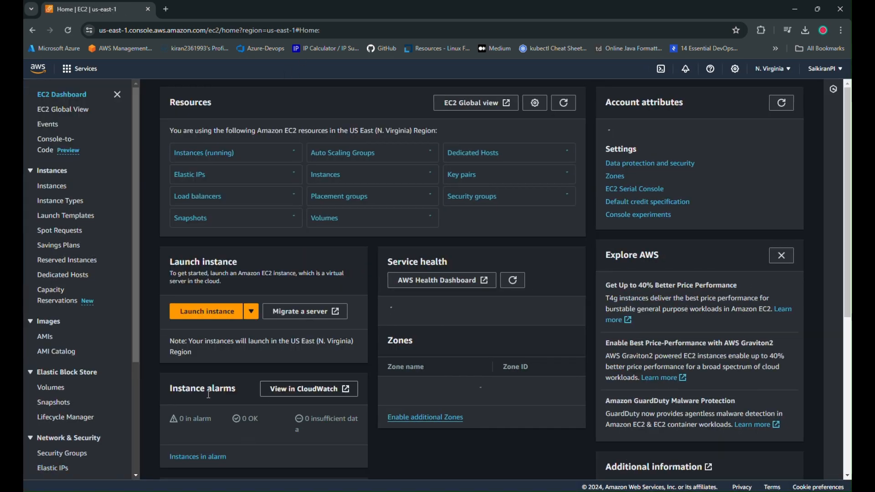
{"action": "left_click", "coordinate": [192, 314]}
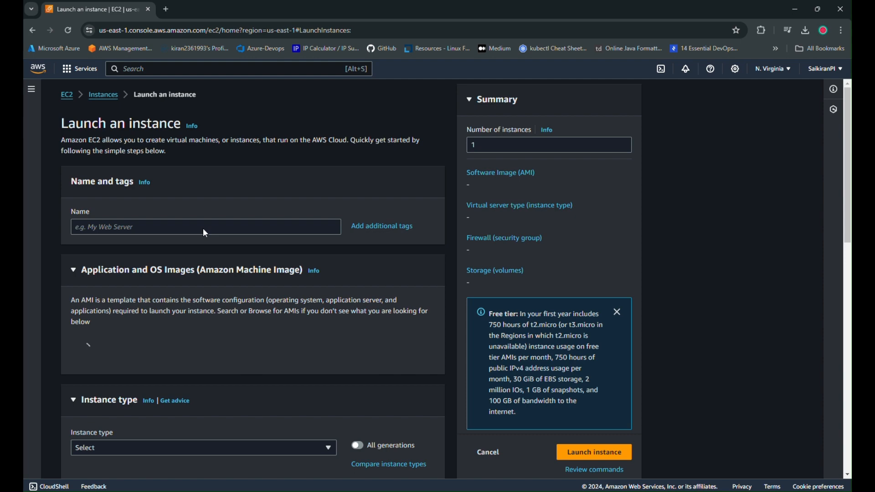
{"action": "left_click", "coordinate": [204, 229]}
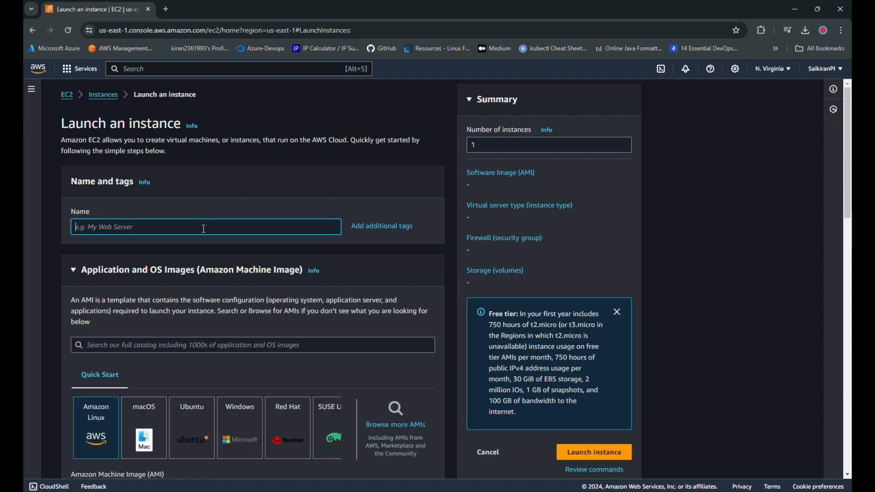
{"action": "type", "text": "Testing"}
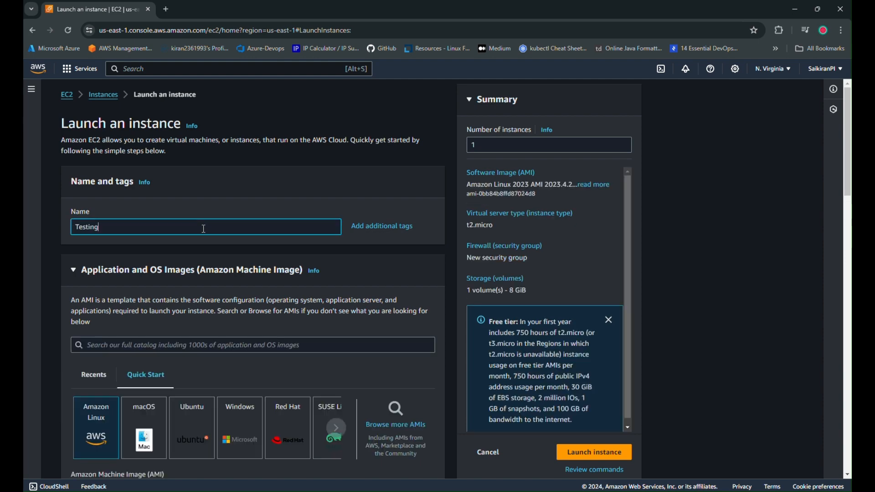
Choose Windows with the Microsoft Windows Server 2019 Base image for the instance.
{"action": "scroll", "coordinate": [204, 229], "scroll_direction": "down", "scroll_amount": 2}
{"action": "scroll", "coordinate": [441, 252], "scroll_direction": "down", "scroll_amount": 1}
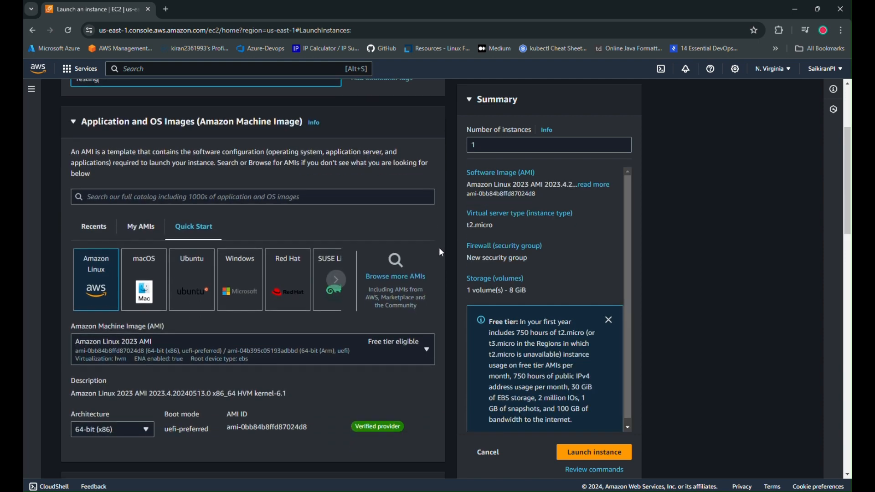
{"action": "scroll", "coordinate": [440, 252], "scroll_direction": "down", "scroll_amount": 1}
{"action": "left_click", "coordinate": [235, 234]}
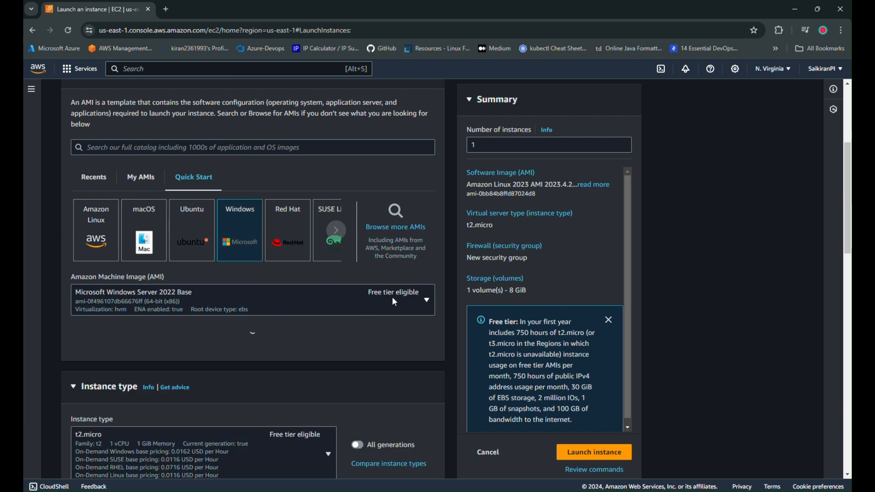
{"action": "left_click", "coordinate": [392, 298]}
{"action": "left_click", "coordinate": [244, 207]}
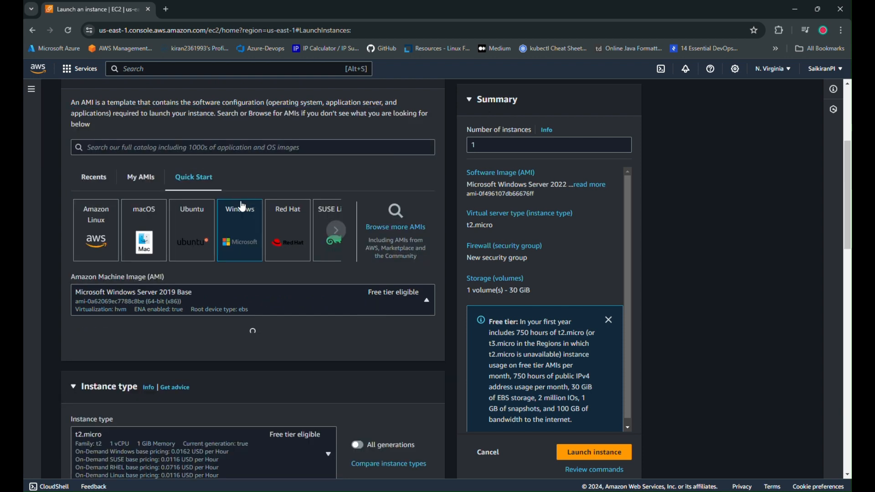
Set the instance type to t2.medium.
{"action": "scroll", "coordinate": [364, 360], "scroll_direction": "down", "scroll_amount": 6}
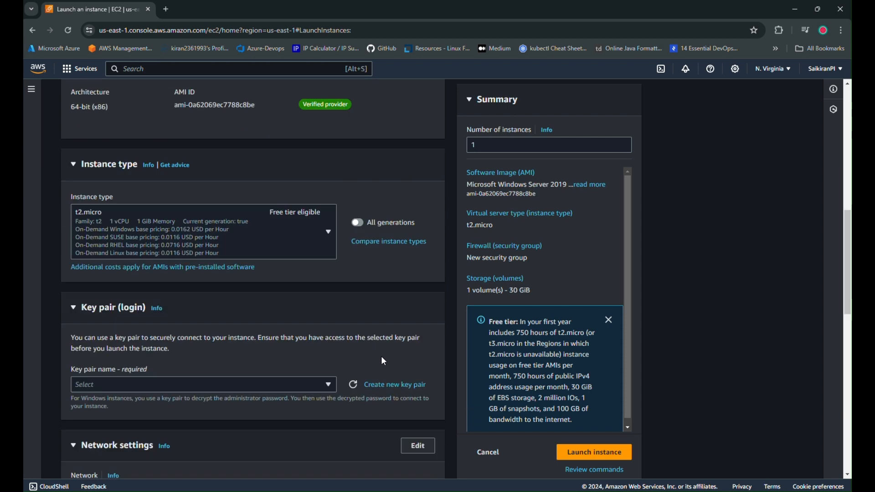
{"action": "left_click", "coordinate": [265, 201]}
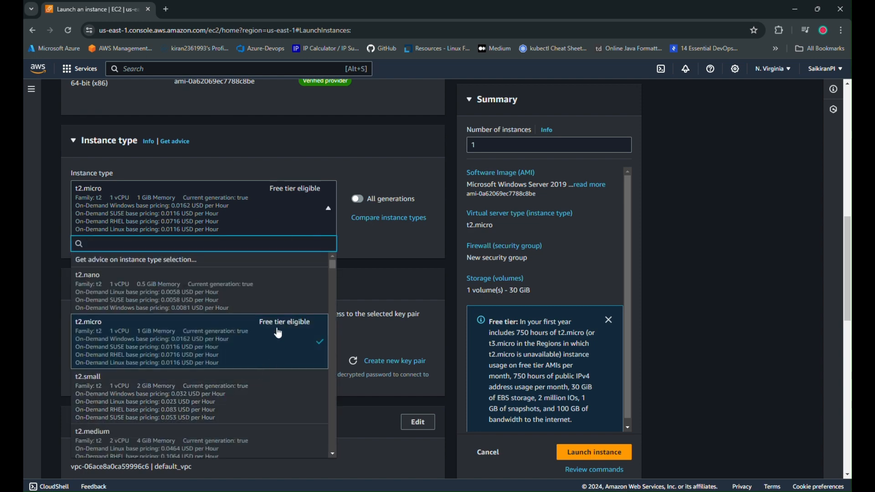
{"action": "scroll", "coordinate": [273, 296], "scroll_direction": "down", "scroll_amount": 1}
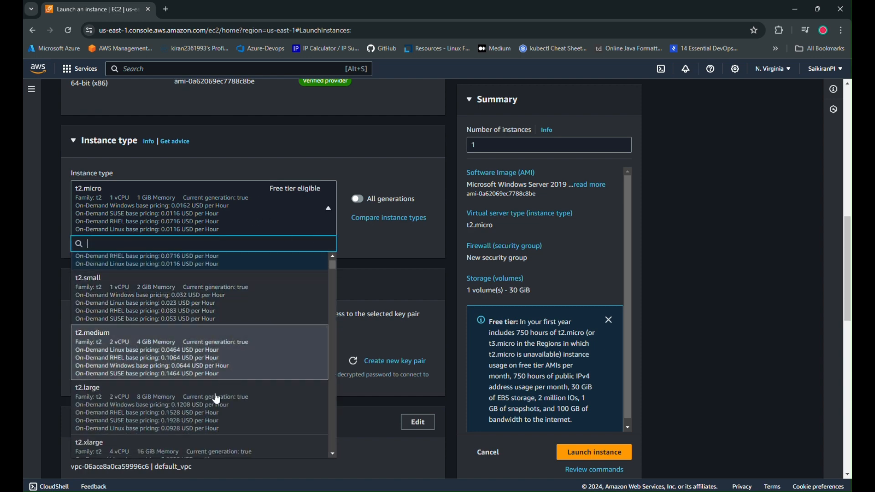
{"action": "left_click", "coordinate": [226, 357]}
Select LatestPEM as the key pair for the instance.
{"action": "scroll", "coordinate": [369, 300], "scroll_direction": "down", "scroll_amount": 2}
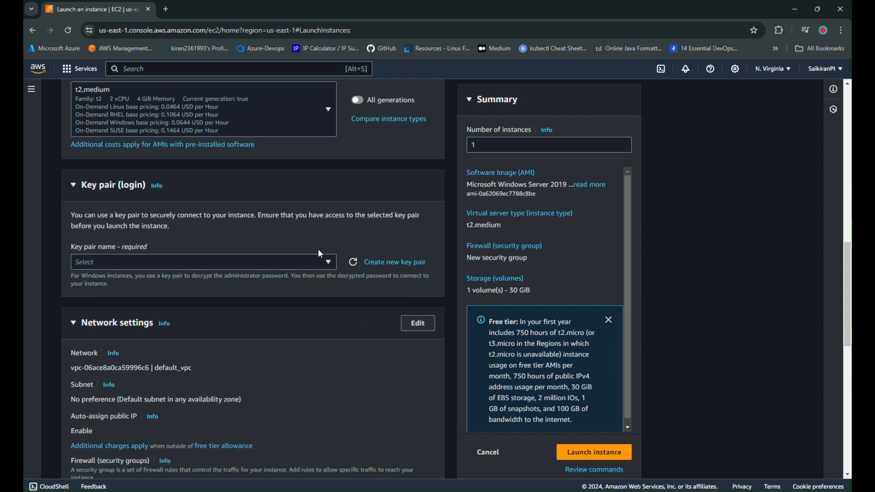
{"action": "left_click", "coordinate": [319, 262]}
{"action": "left_click", "coordinate": [189, 339]}
Edit the network settings to use the RS_VPC-vpc VPC with subnet RS_VPC-subnet-public3-us-east-1c.
{"action": "left_click", "coordinate": [422, 328]}
{"action": "left_click", "coordinate": [302, 373]}
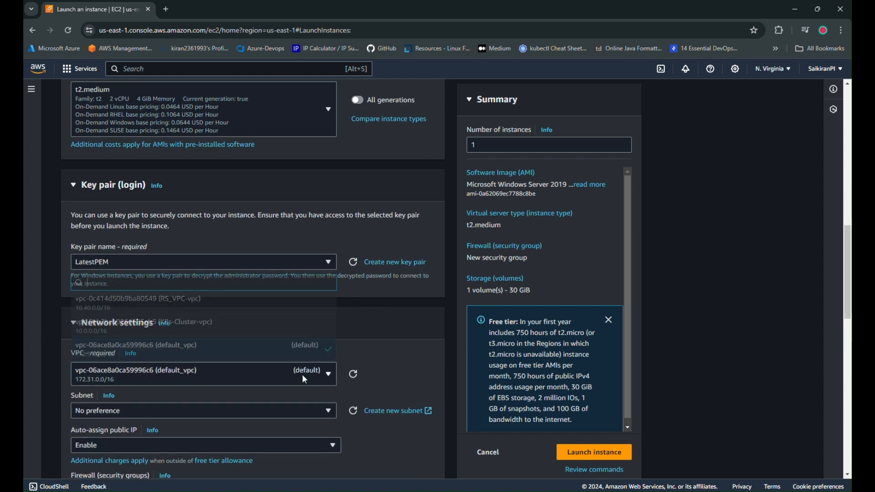
{"action": "left_click", "coordinate": [137, 303]}
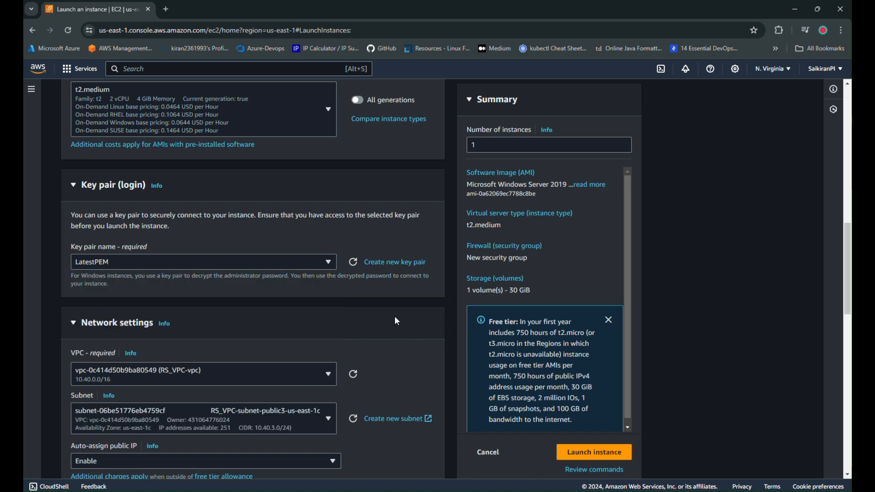
{"action": "scroll", "coordinate": [394, 316], "scroll_direction": "down", "scroll_amount": 3}
{"action": "left_click", "coordinate": [305, 271]}
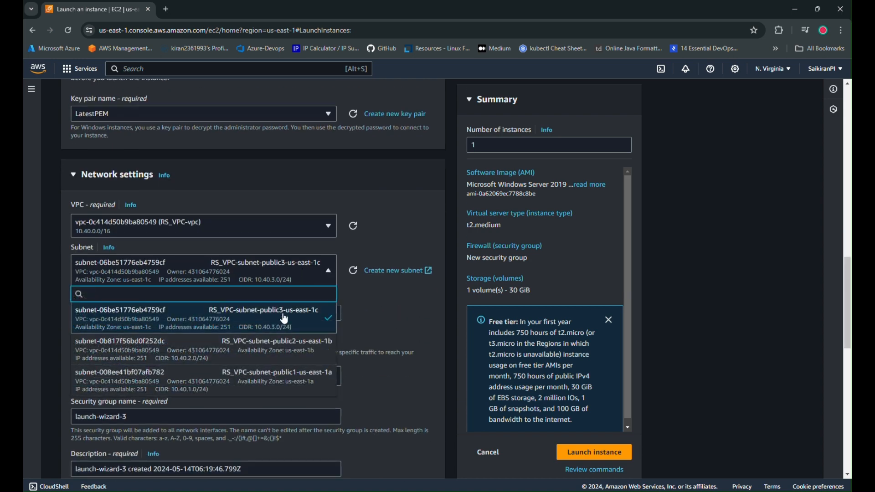
{"action": "left_click", "coordinate": [311, 257]}
Assign the existing security group RS-SG to the instance.
{"action": "scroll", "coordinate": [387, 320], "scroll_direction": "down", "scroll_amount": 1}
{"action": "left_click", "coordinate": [292, 324]}
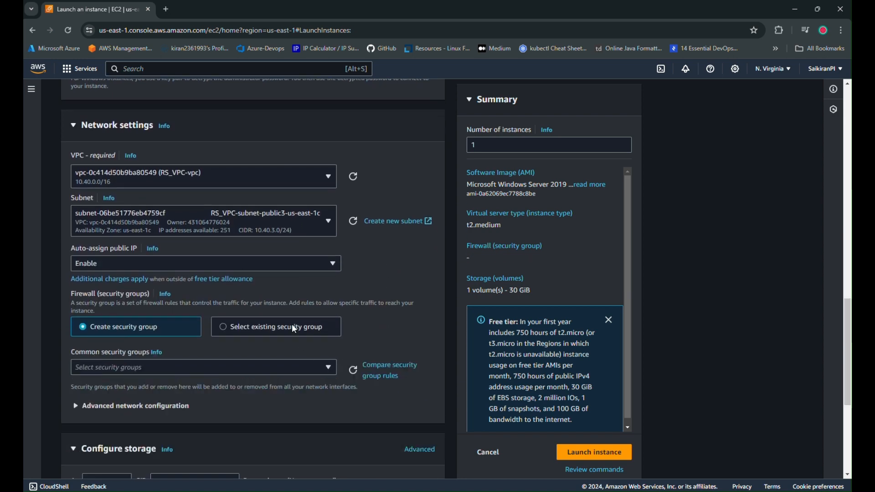
{"action": "left_click", "coordinate": [252, 370]}
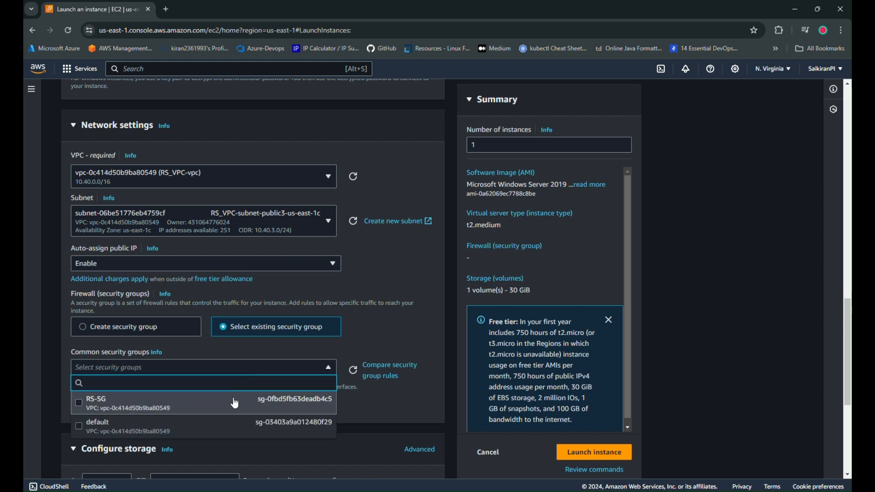
{"action": "left_click", "coordinate": [147, 404]}
Launch the configured instance with the default storage and open the list of EC2 instances.
{"action": "scroll", "coordinate": [377, 346], "scroll_direction": "down", "scroll_amount": 5}
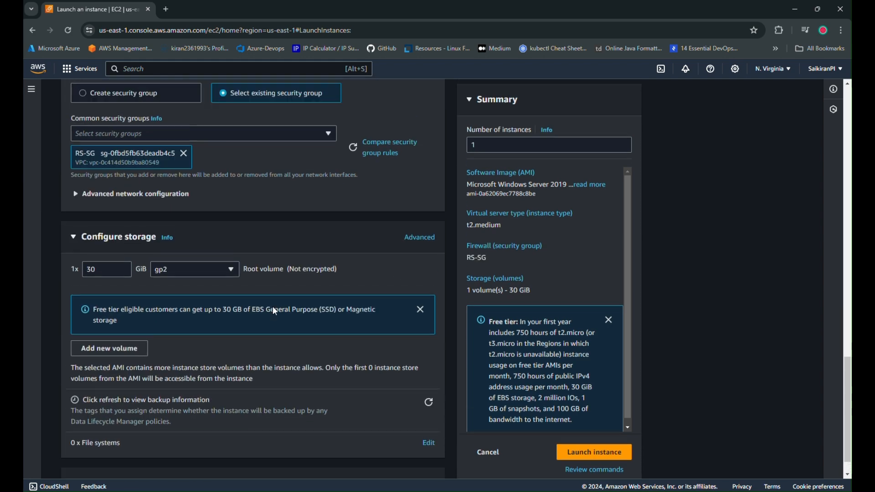
{"action": "scroll", "coordinate": [277, 351], "scroll_direction": "up", "scroll_amount": 2}
{"action": "scroll", "coordinate": [275, 352], "scroll_direction": "down", "scroll_amount": 3}
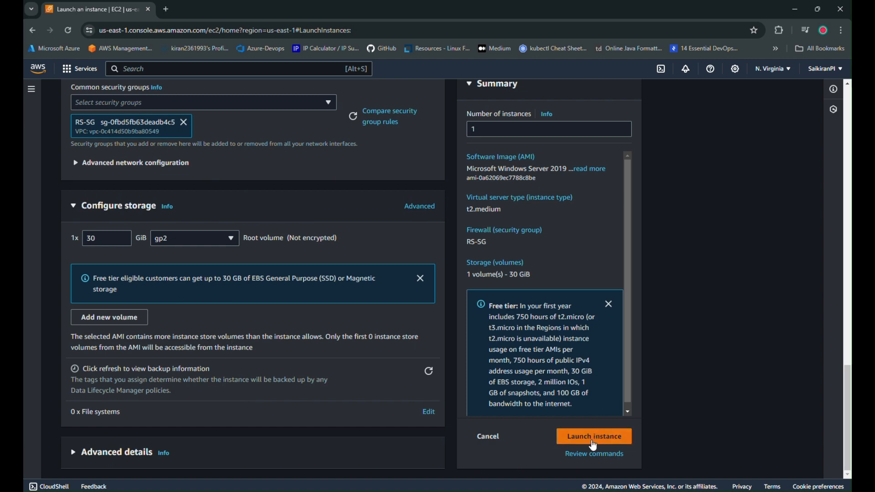
{"action": "left_click", "coordinate": [591, 441]}
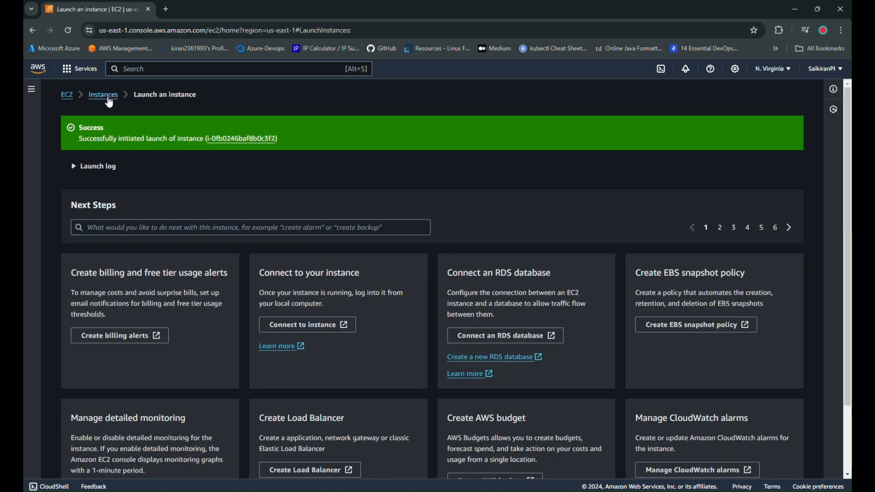
{"action": "left_click", "coordinate": [109, 100]}
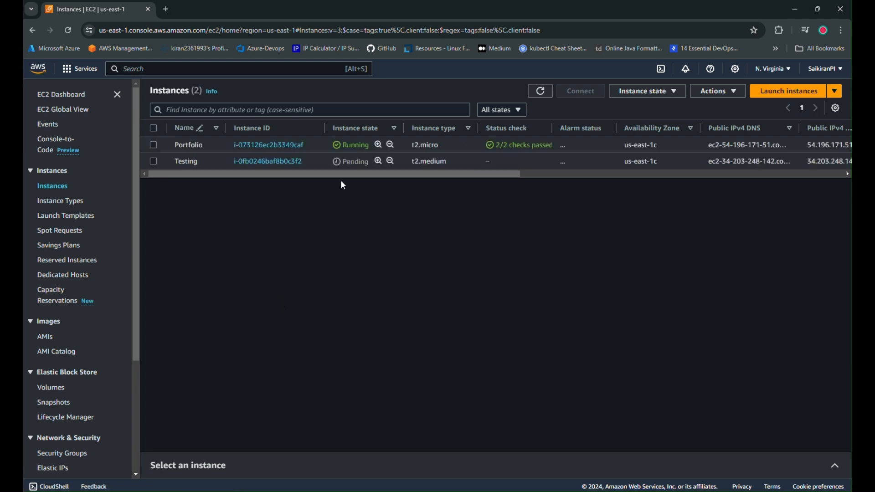
Search the AWS services for "red" and open Amazon Redshift in a separate tab beside the EC2 instances page.
{"action": "left_click", "coordinate": [173, 69]}
{"action": "type", "text": "red"}
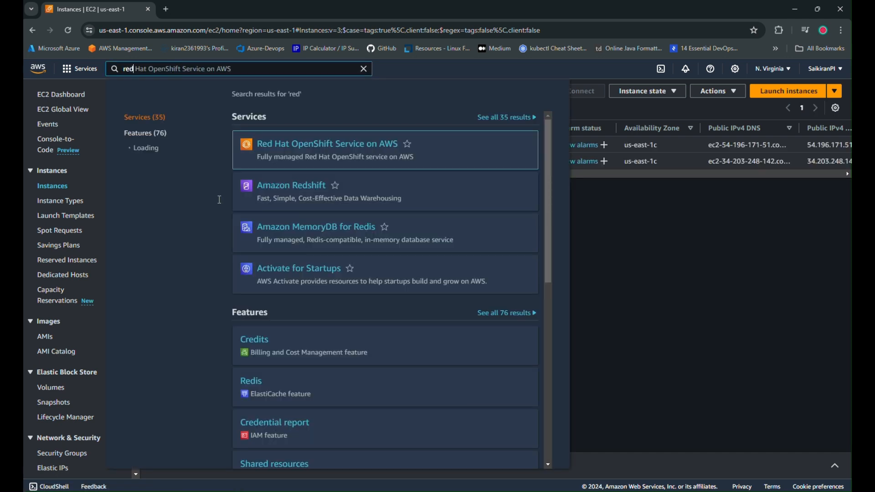
{"action": "left_click", "coordinate": [353, 190]}
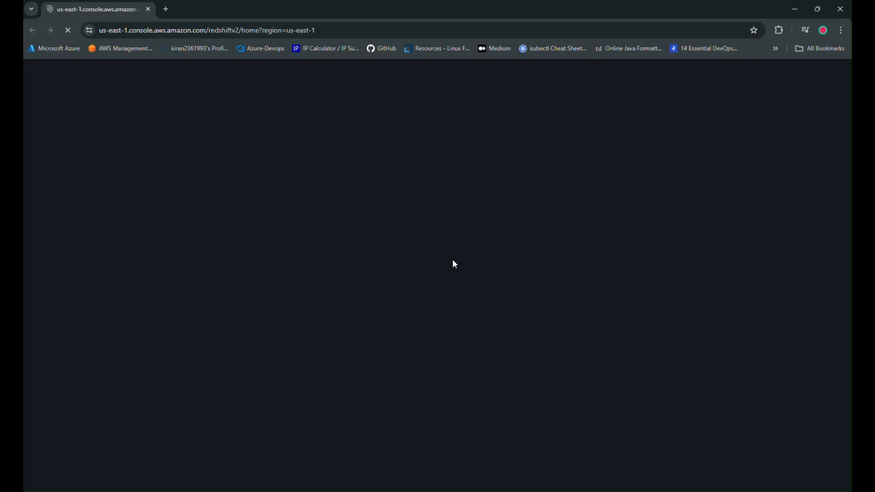
{"action": "left_click_drag", "start_coordinate": [136, 7], "coordinate": [235, 11]}
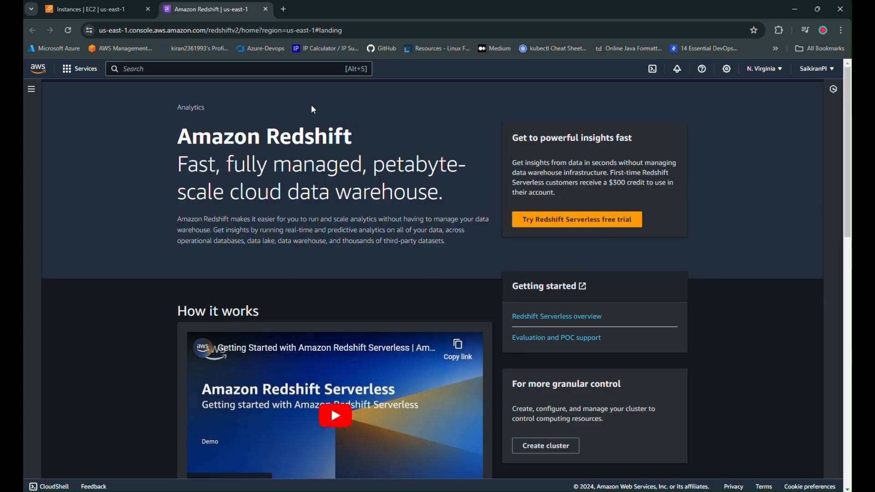
Open the Redshift subnet groups configuration and delete the existing cluster-subnet-group-1.
{"action": "left_click", "coordinate": [30, 90]}
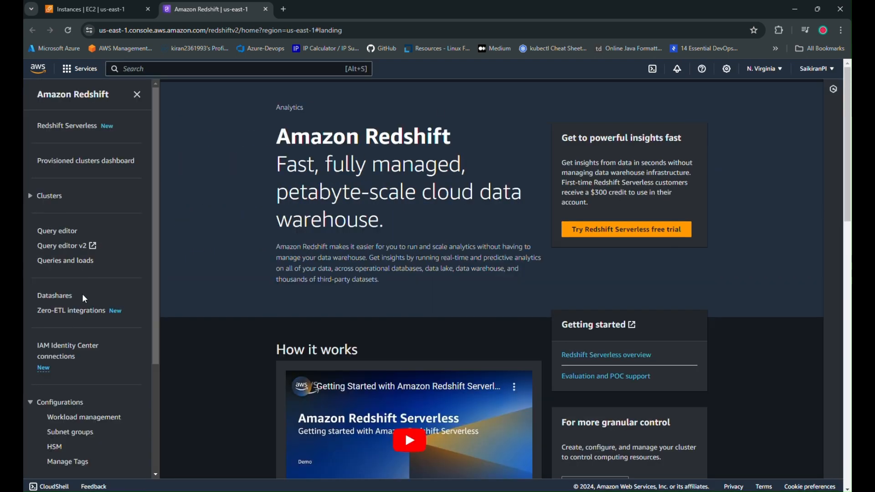
{"action": "scroll", "coordinate": [90, 290], "scroll_direction": "down", "scroll_amount": 3}
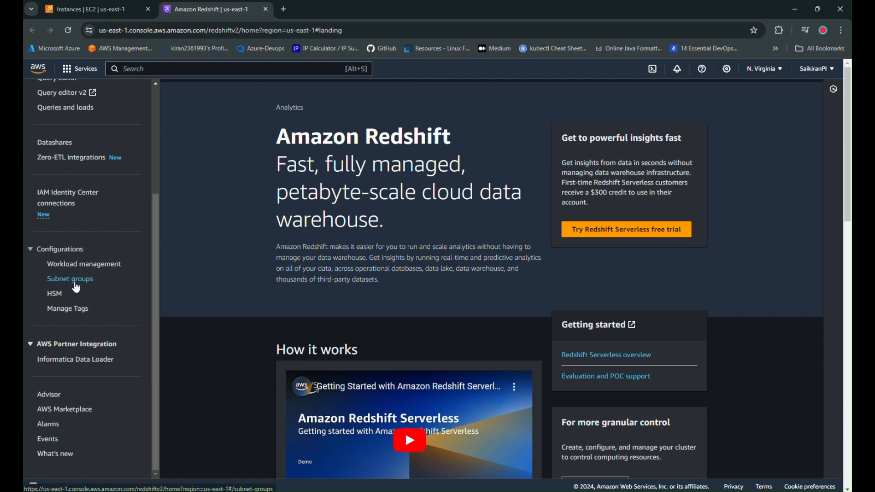
{"action": "left_click", "coordinate": [69, 280]}
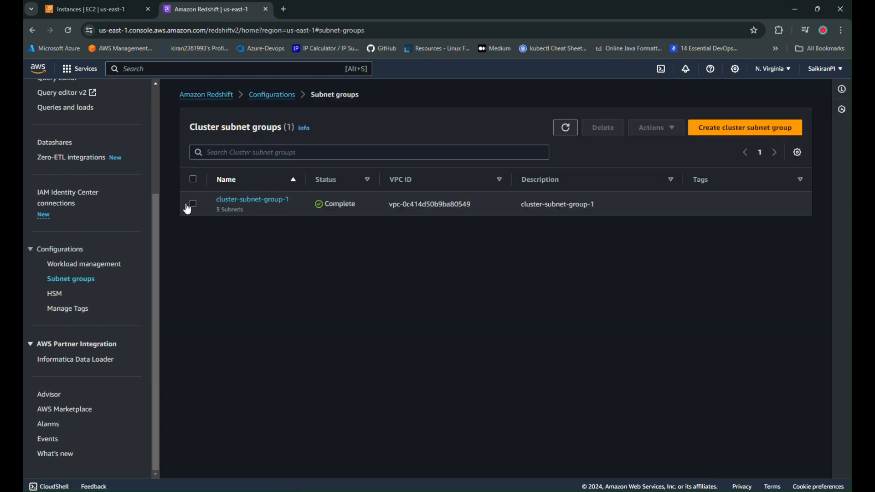
{"action": "left_click", "coordinate": [194, 179]}
{"action": "left_click", "coordinate": [654, 128]}
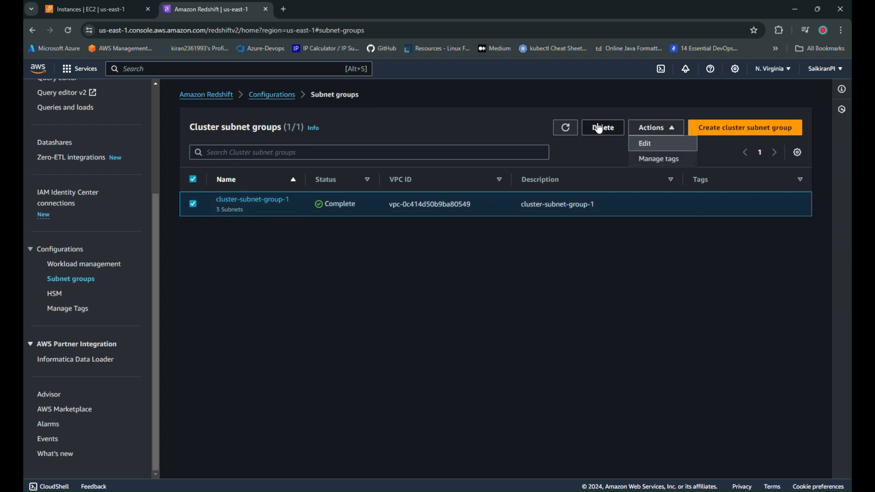
{"action": "left_click", "coordinate": [600, 129]}
{"action": "left_click", "coordinate": [362, 343]}
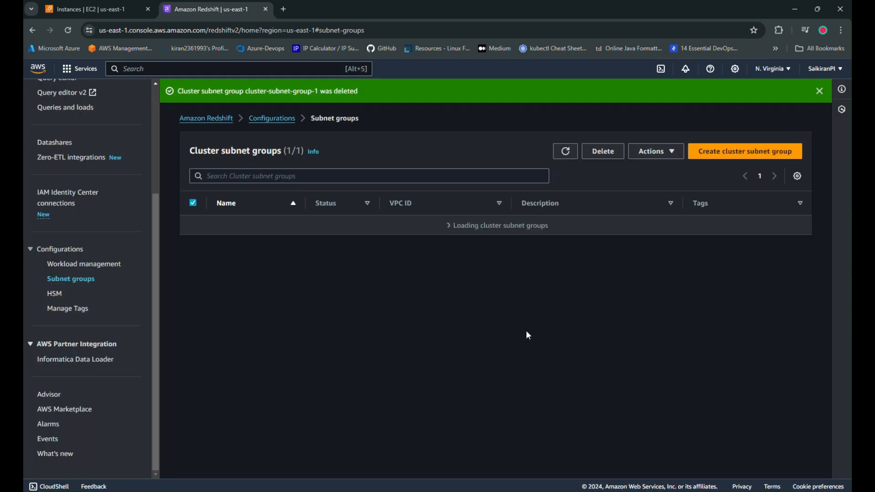
Start a new cluster subnet group, keeping the name cluster-subnet-group-1 and entering the same text as its description.
{"action": "left_click", "coordinate": [770, 159]}
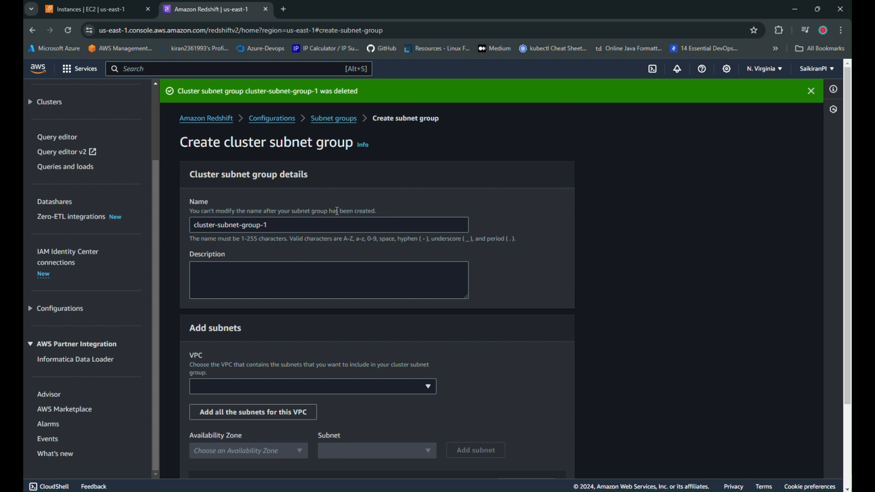
{"action": "triple_click", "coordinate": [315, 227]}
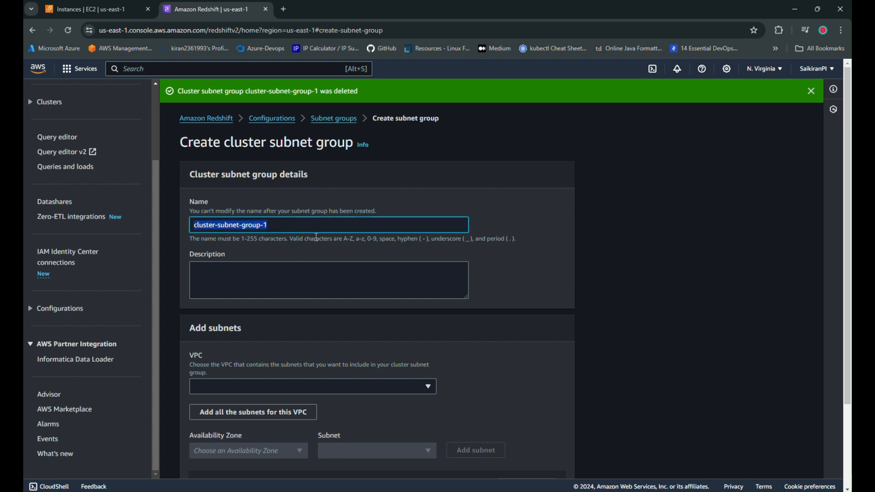
{"action": "key", "text": "ctrl+c"}
{"action": "left_click", "coordinate": [326, 275]}
{"action": "key", "text": "ctrl+v"}
Add all subnets of RS_VPC-vpc to the subnet group, create it and refresh the list of subnet groups.
{"action": "scroll", "coordinate": [538, 308], "scroll_direction": "down", "scroll_amount": 2}
{"action": "left_click", "coordinate": [376, 291]}
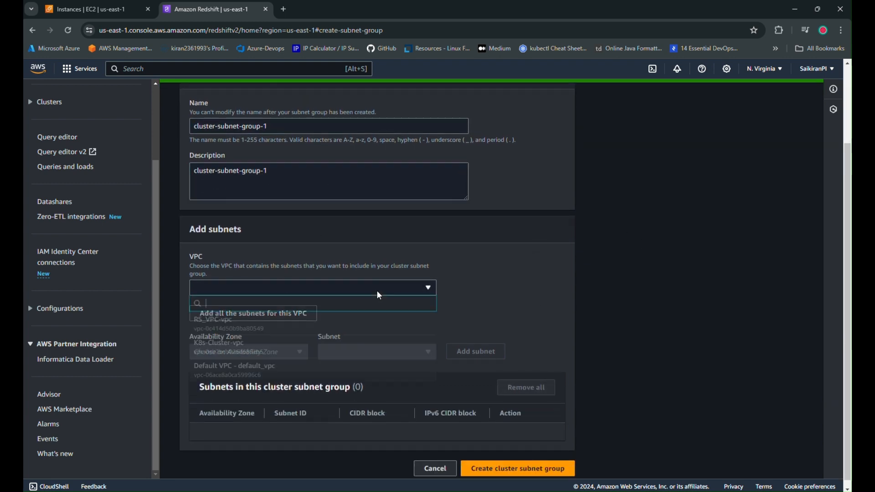
{"action": "left_click", "coordinate": [246, 324]}
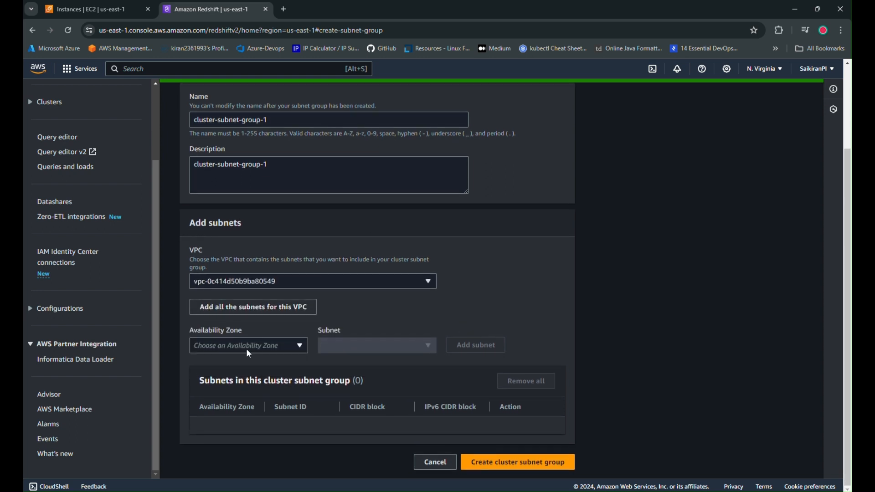
{"action": "left_click", "coordinate": [246, 307]}
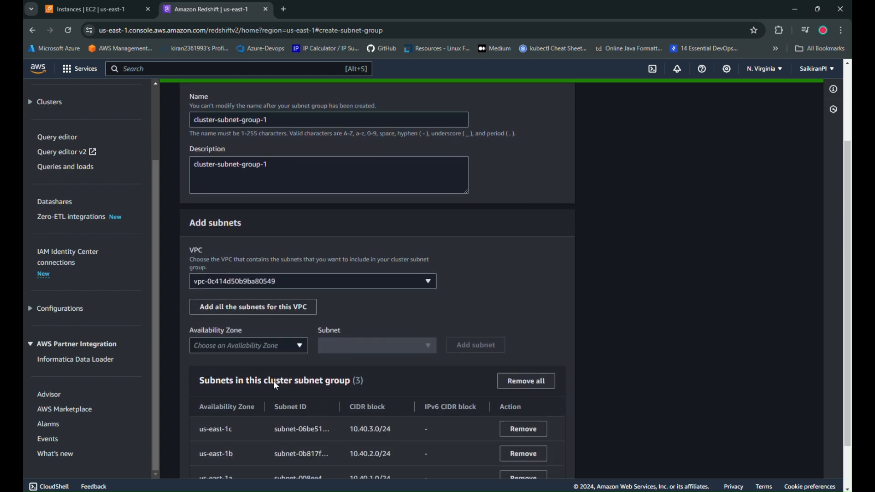
{"action": "scroll", "coordinate": [381, 465], "scroll_direction": "down", "scroll_amount": 1}
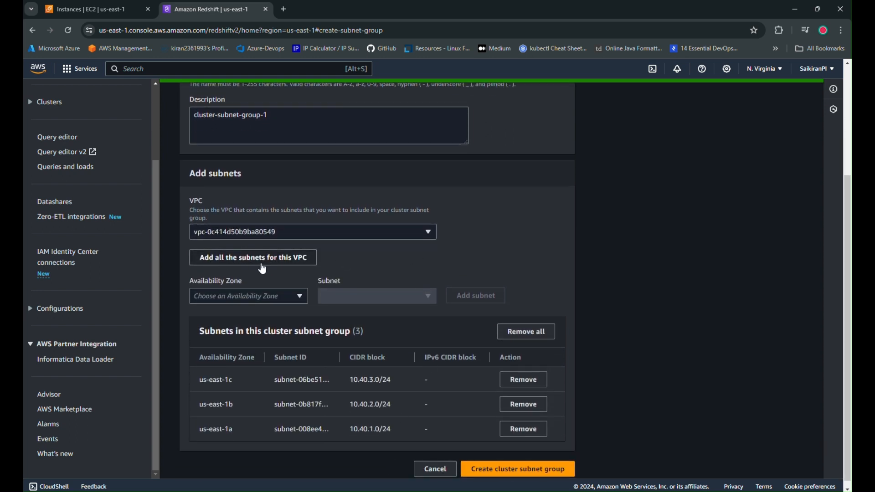
{"action": "scroll", "coordinate": [437, 369], "scroll_direction": "down", "scroll_amount": 1}
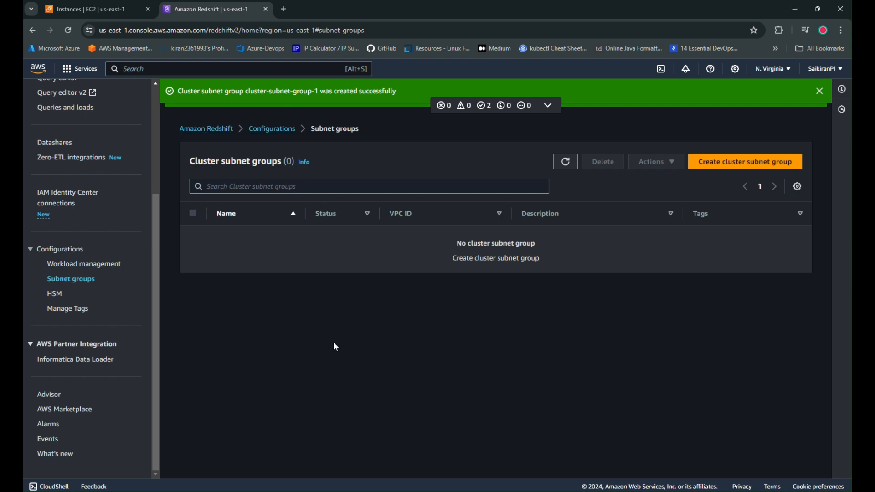
{"action": "left_click", "coordinate": [566, 163]}
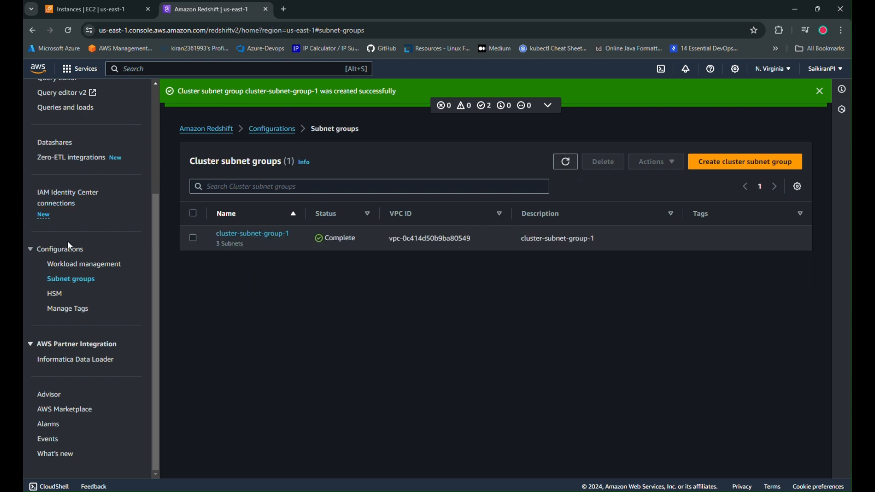
Open the Redshift clusters list and start creating a new cluster.
{"action": "scroll", "coordinate": [87, 260], "scroll_direction": "up", "scroll_amount": 3}
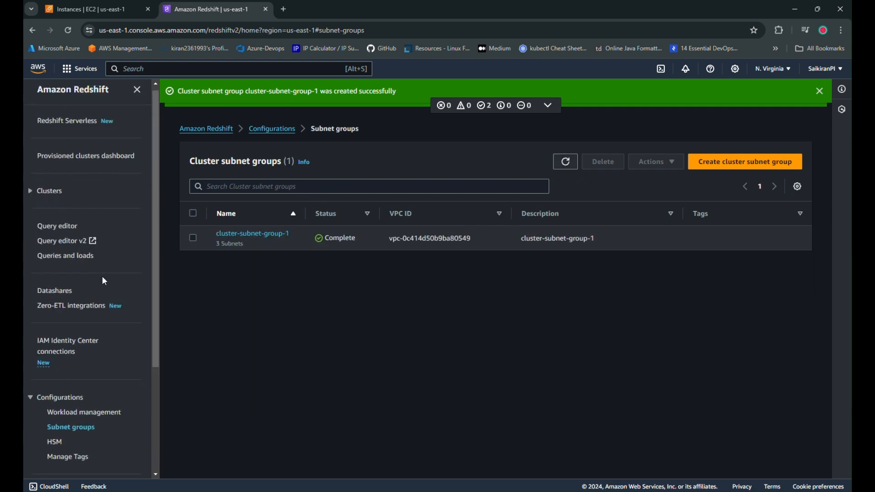
{"action": "left_click", "coordinate": [39, 200]}
{"action": "left_click", "coordinate": [59, 202]}
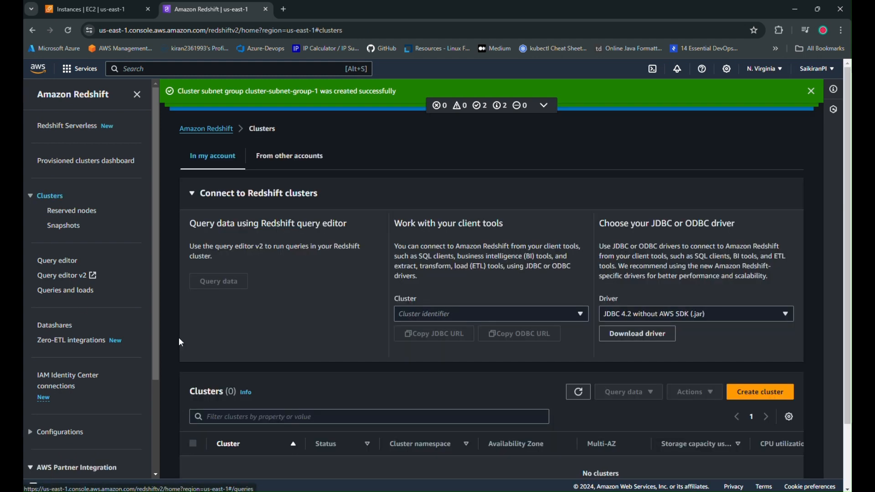
{"action": "scroll", "coordinate": [783, 335], "scroll_direction": "down", "scroll_amount": 1}
{"action": "left_click", "coordinate": [770, 344]}
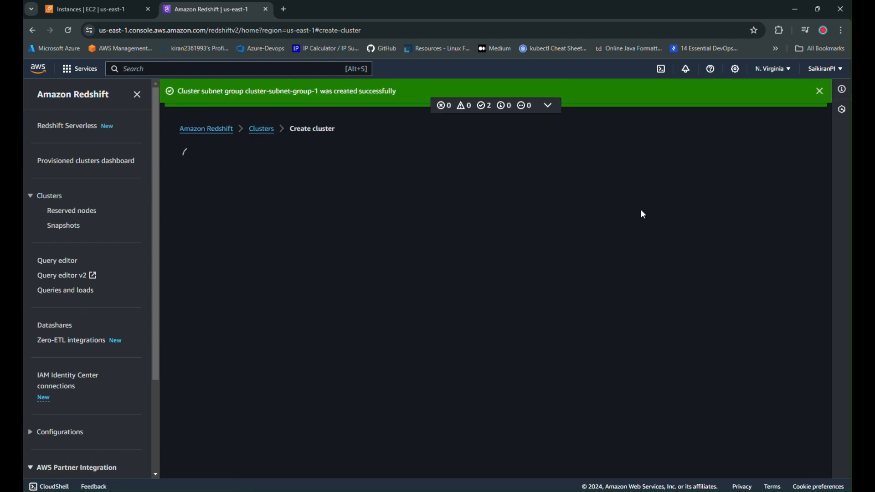
Keep the cluster identifier redshift-cluster-1 and set the node type to dc2.large.
{"action": "left_click", "coordinate": [303, 288]}
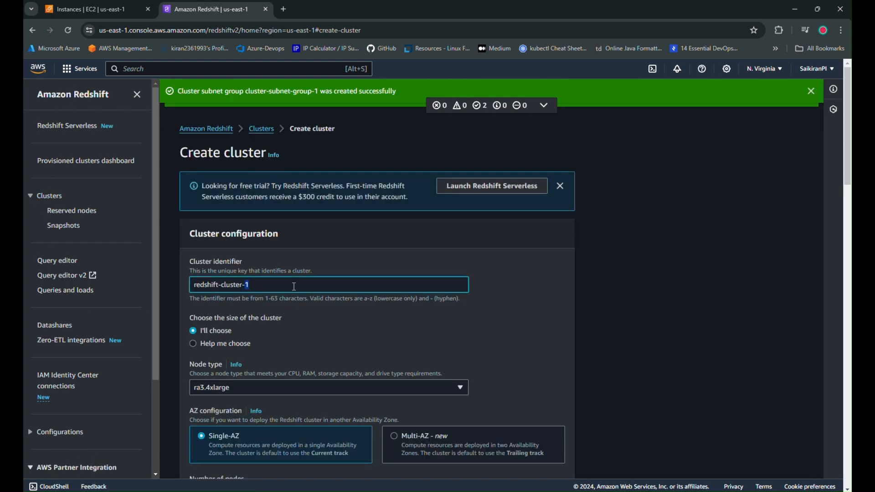
{"action": "key", "text": "ctrl+a"}
{"action": "scroll", "coordinate": [295, 290], "scroll_direction": "down", "scroll_amount": 3}
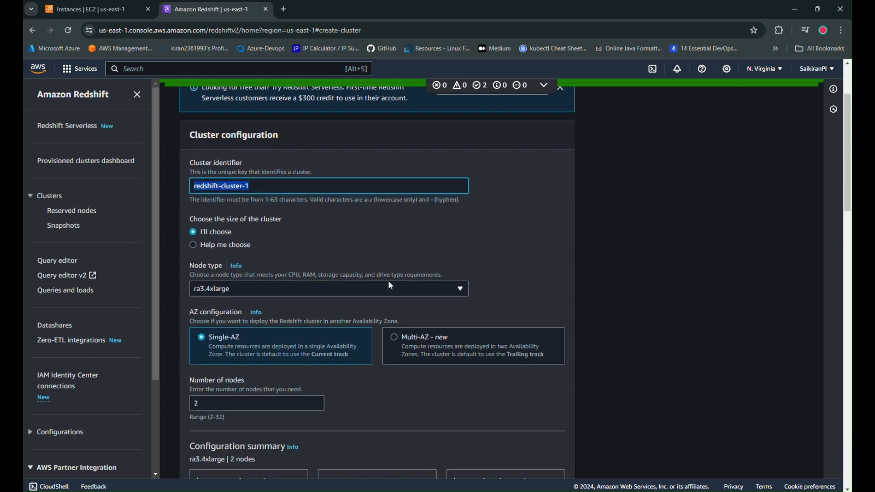
{"action": "left_click", "coordinate": [388, 294]}
{"action": "scroll", "coordinate": [371, 217], "scroll_direction": "down", "scroll_amount": 1}
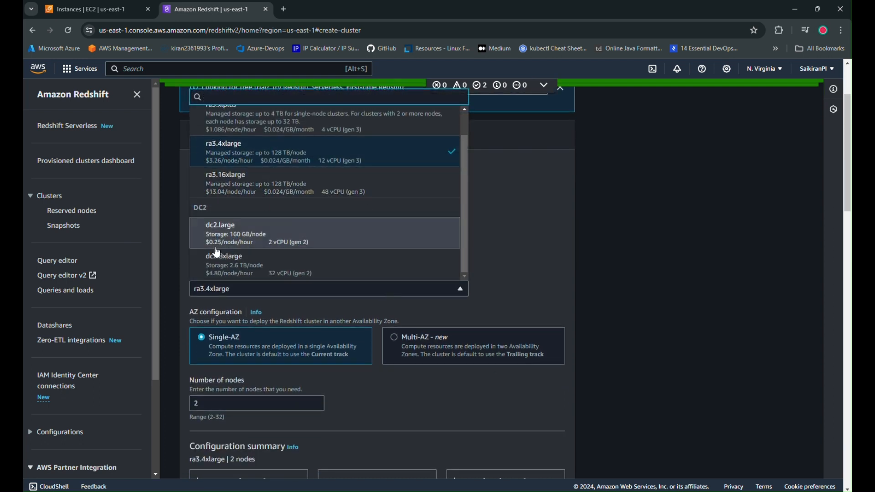
{"action": "left_click", "coordinate": [251, 238]}
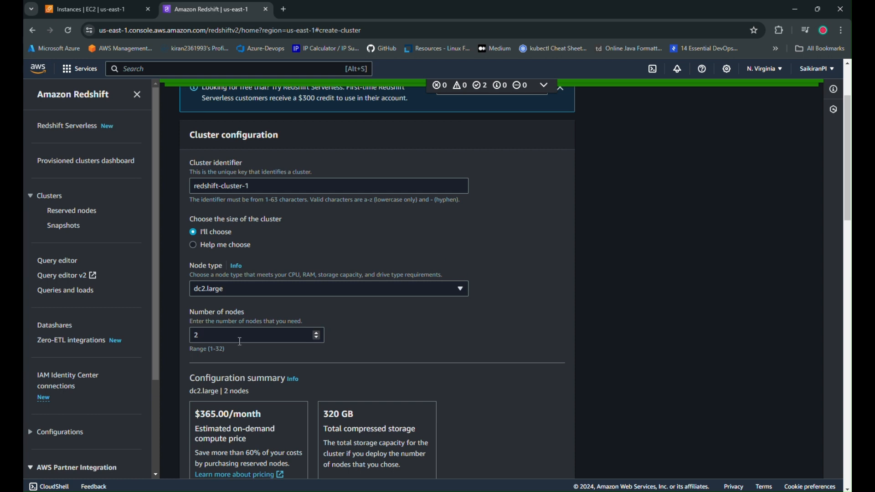
Set the cluster's number of nodes to 1.
{"action": "left_click", "coordinate": [230, 338]}
{"action": "key", "text": "BackSpace"}
{"action": "type", "text": "0"}
{"action": "key", "text": "BackSpace"}
{"action": "type", "text": "1"}
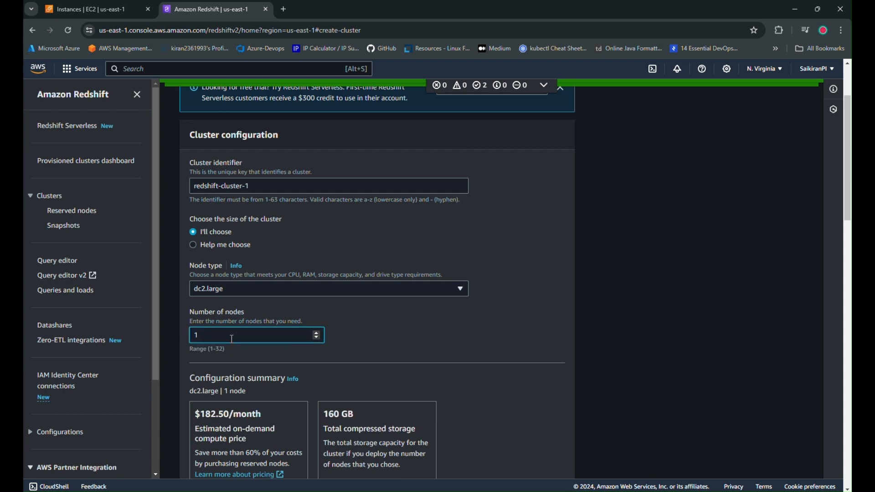
Leave sample data unloaded and set the admin user name to adminsai in the database configurations.
{"action": "scroll", "coordinate": [387, 285], "scroll_direction": "down", "scroll_amount": 6}
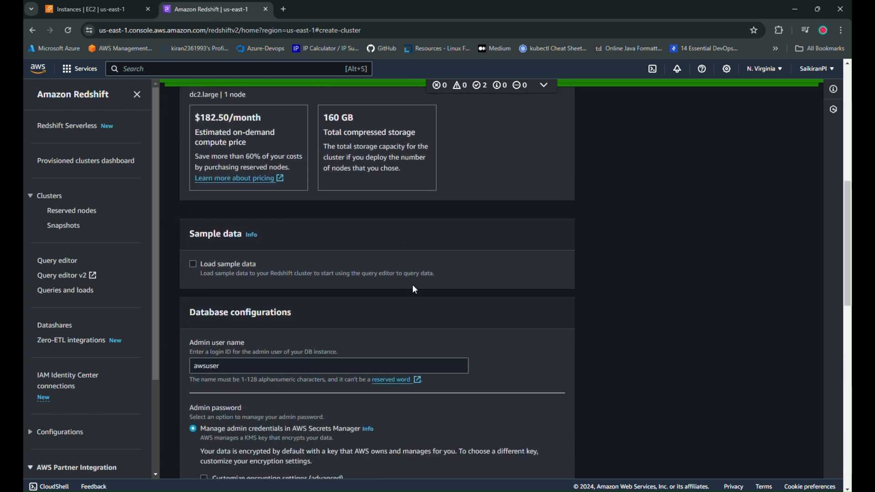
{"action": "scroll", "coordinate": [414, 290], "scroll_direction": "down", "scroll_amount": 2}
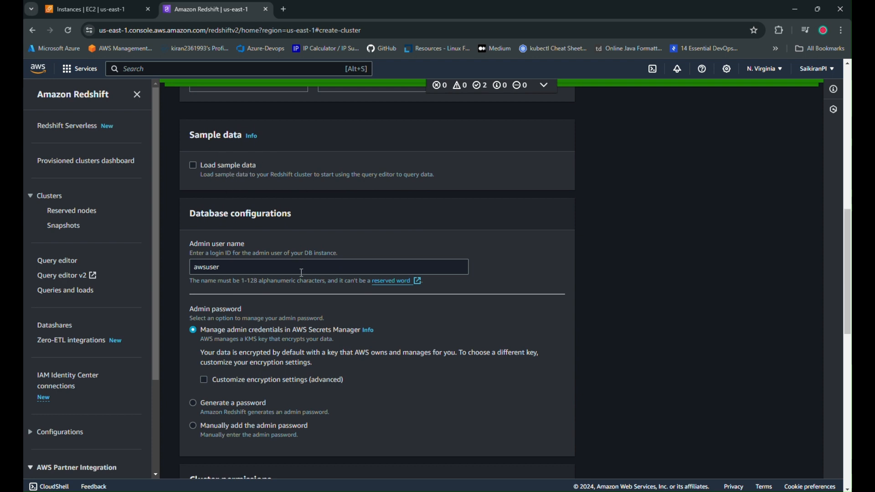
{"action": "double_click", "coordinate": [271, 266]}
{"action": "type", "text": "a"}
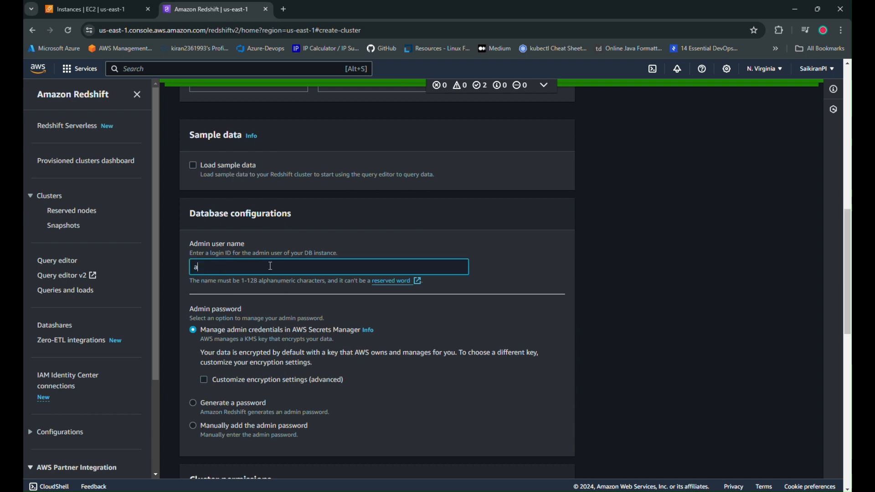
{"action": "type", "text": "dminsai"}
Choose to add the admin password manually and enter the admin user password.
{"action": "scroll", "coordinate": [407, 238], "scroll_direction": "down", "scroll_amount": 2}
{"action": "left_click", "coordinate": [200, 327]}
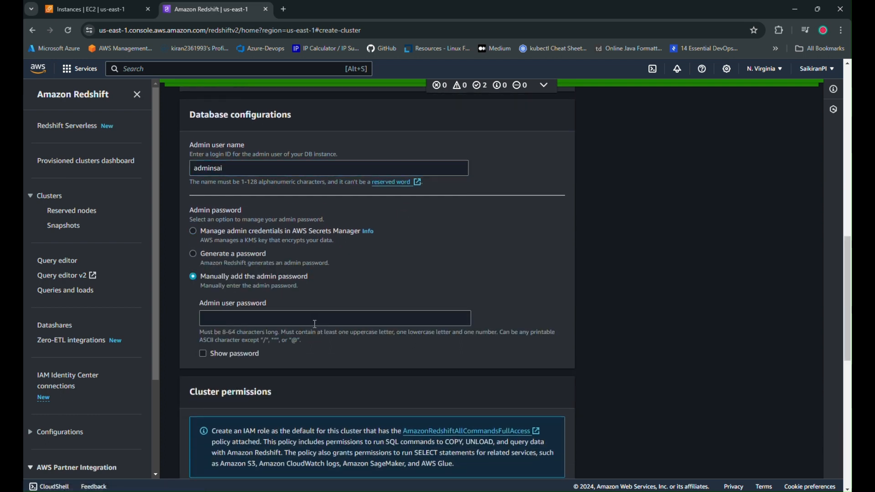
{"action": "scroll", "coordinate": [314, 324], "scroll_direction": "down", "scroll_amount": 1}
{"action": "left_click", "coordinate": [299, 266]}
{"action": "type", "text": "•"}
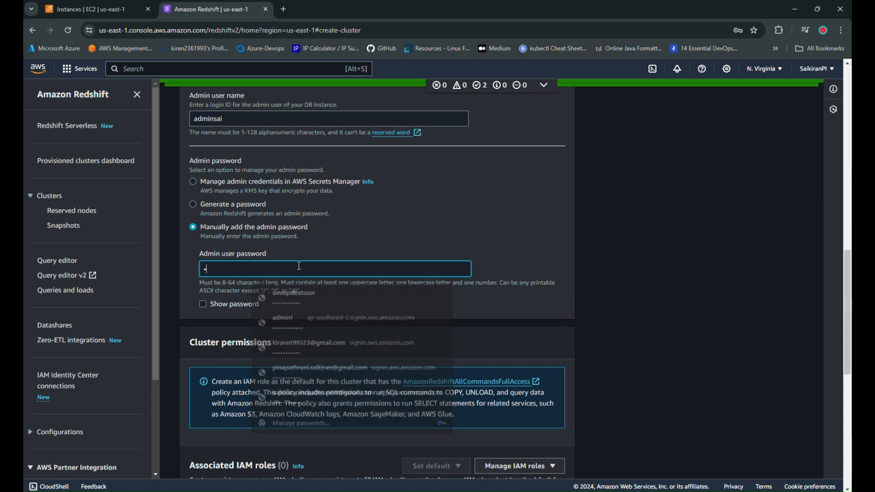
{"action": "type", "text": "•••"}
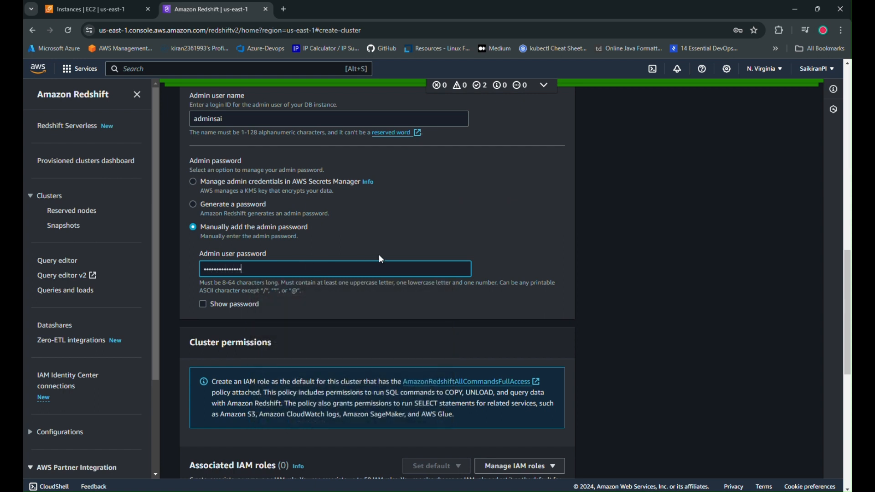
Turn off the defaults for the additional configurations and set the cluster's virtual private cloud to RS_VPC-vpc.
{"action": "scroll", "coordinate": [369, 322], "scroll_direction": "down", "scroll_amount": 8}
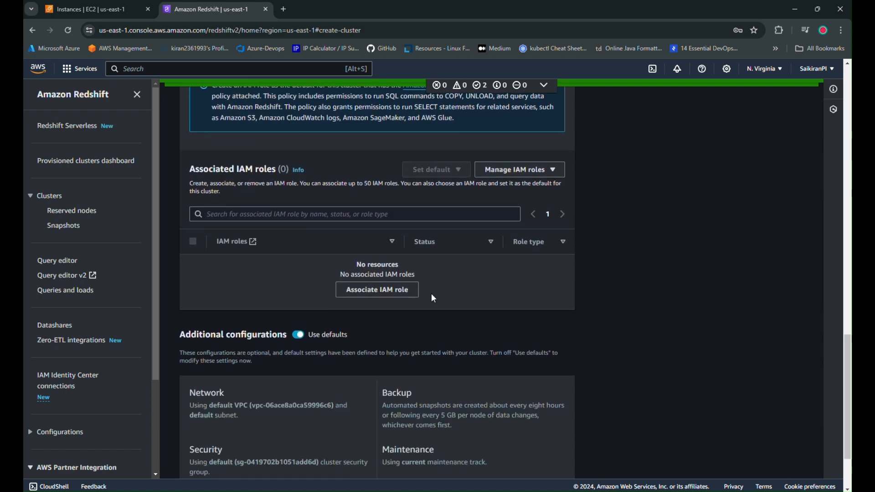
{"action": "scroll", "coordinate": [318, 352], "scroll_direction": "down", "scroll_amount": 1}
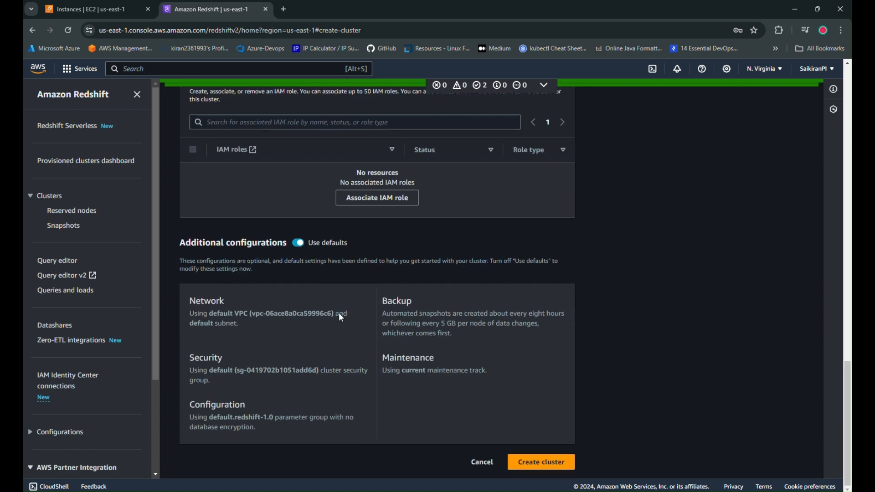
{"action": "left_click", "coordinate": [300, 245]}
{"action": "left_click", "coordinate": [193, 300]}
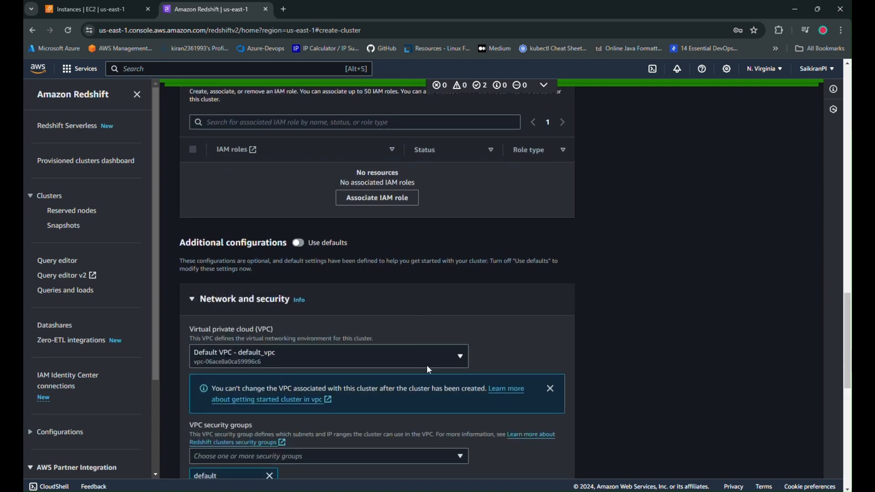
{"action": "scroll", "coordinate": [429, 370], "scroll_direction": "down", "scroll_amount": 1}
{"action": "left_click", "coordinate": [410, 309]}
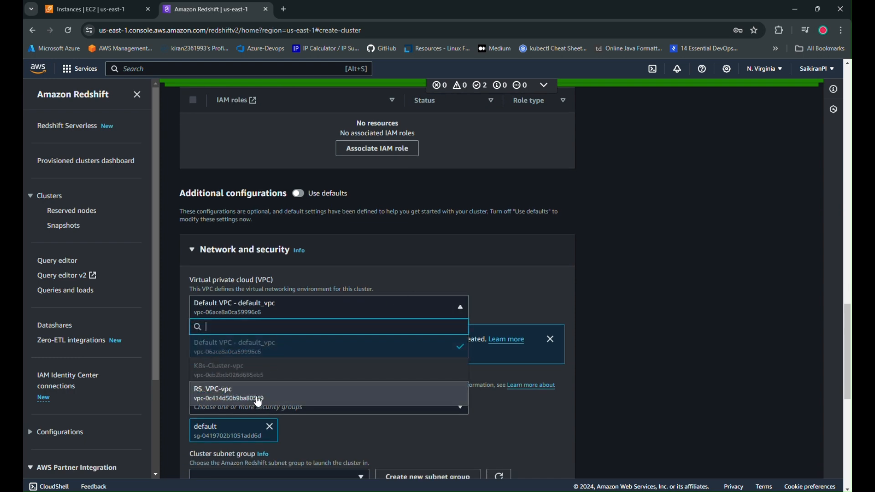
{"action": "left_click", "coordinate": [258, 401]}
Replace the default VPC security group of the cluster with RS-SG.
{"action": "scroll", "coordinate": [302, 251], "scroll_direction": "down", "scroll_amount": 4}
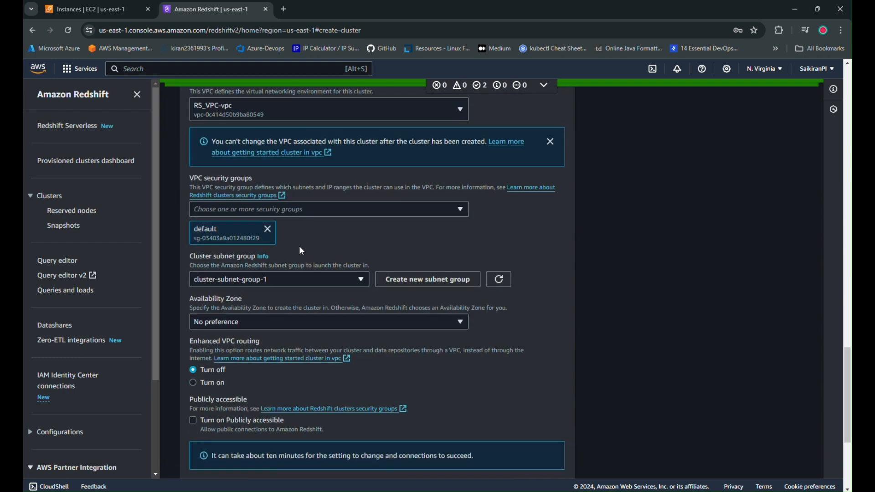
{"action": "left_click", "coordinate": [268, 229]}
{"action": "left_click", "coordinate": [364, 210]}
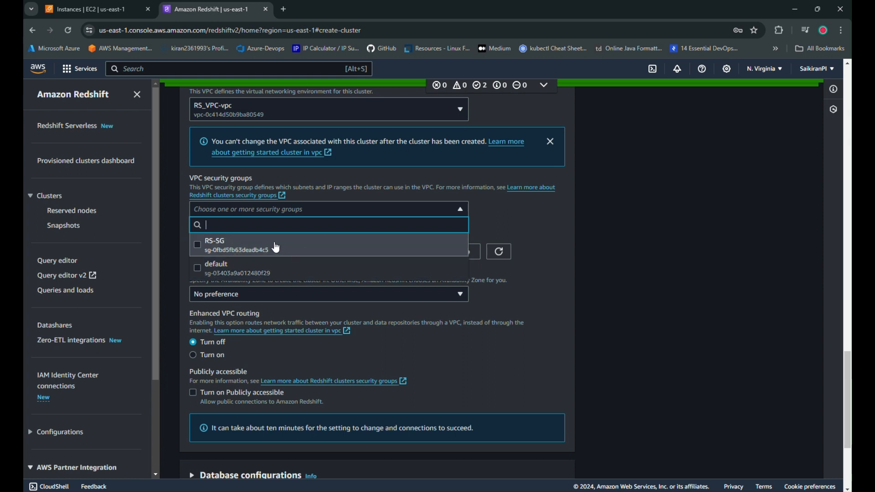
{"action": "left_click", "coordinate": [276, 248]}
{"action": "left_click", "coordinate": [531, 231]}
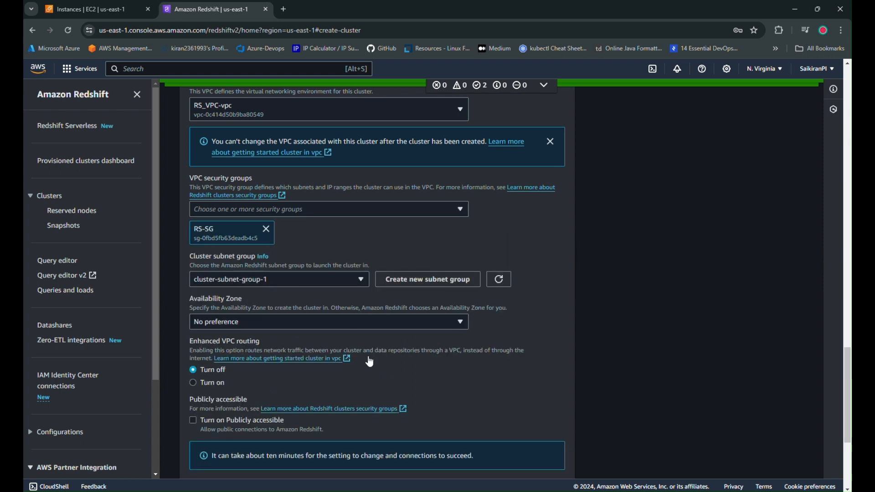
Refresh the list of cluster subnet groups and select cluster-subnet-group-1 for the cluster.
{"action": "left_click", "coordinate": [365, 285]}
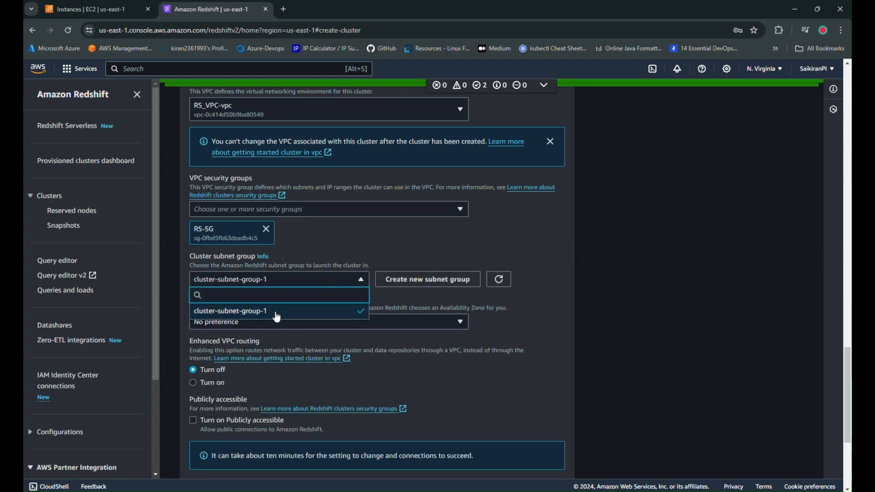
{"action": "left_click", "coordinate": [500, 280]}
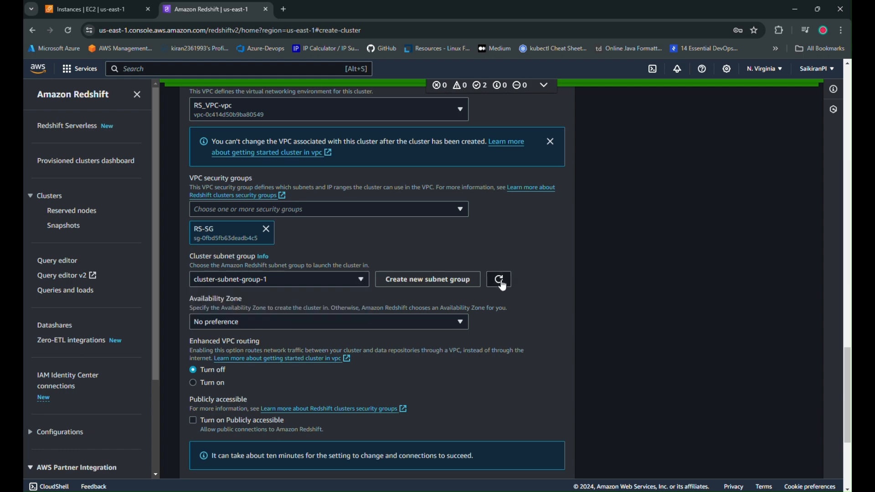
{"action": "left_click", "coordinate": [340, 283]}
{"action": "left_click", "coordinate": [250, 315]}
{"action": "scroll", "coordinate": [338, 306], "scroll_direction": "down", "scroll_amount": 5}
{"action": "scroll", "coordinate": [313, 309], "scroll_direction": "up", "scroll_amount": 3}
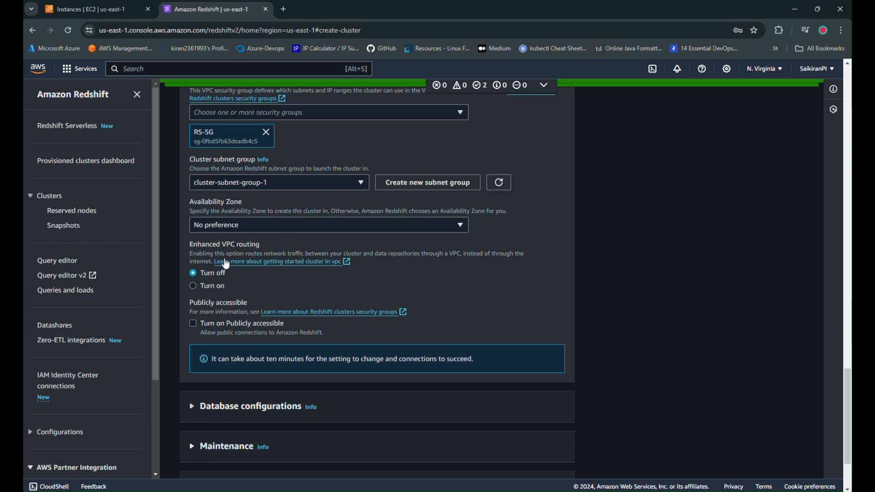
{"action": "scroll", "coordinate": [251, 323], "scroll_direction": "down", "scroll_amount": 1}
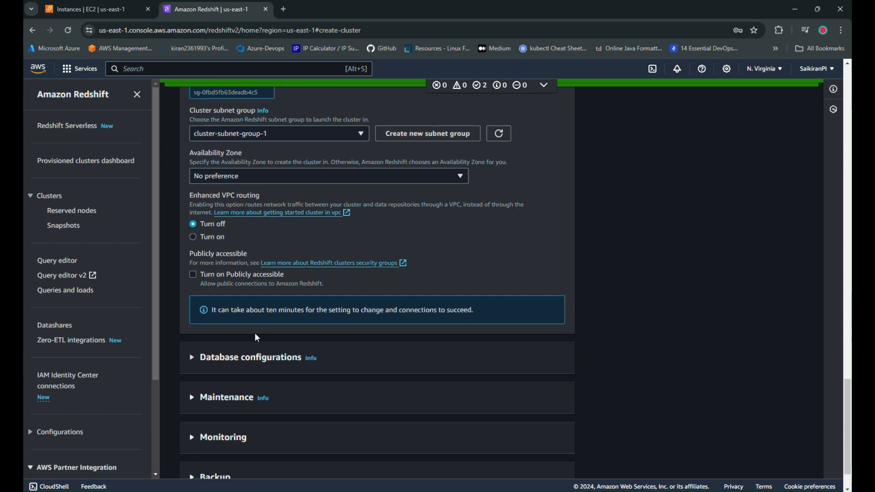
Make the cluster publicly accessible with the Elastic IP address set to None, and create the cluster.
{"action": "left_click", "coordinate": [203, 283]}
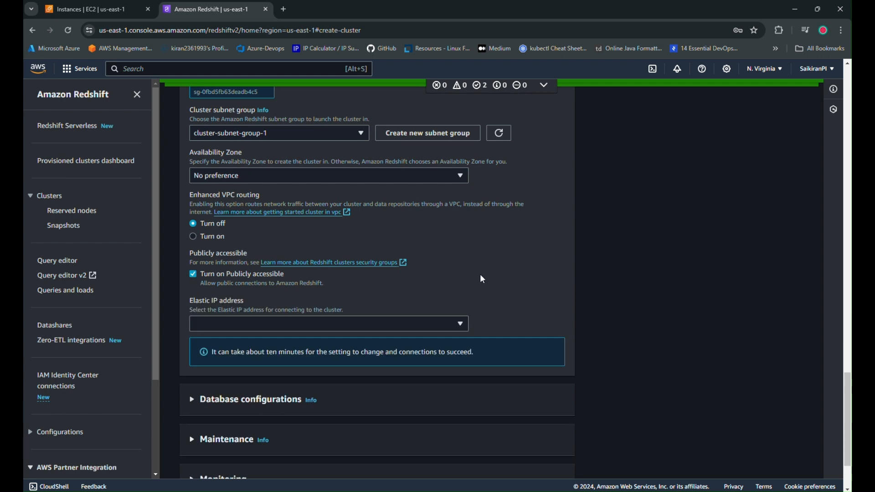
{"action": "left_click", "coordinate": [461, 324]}
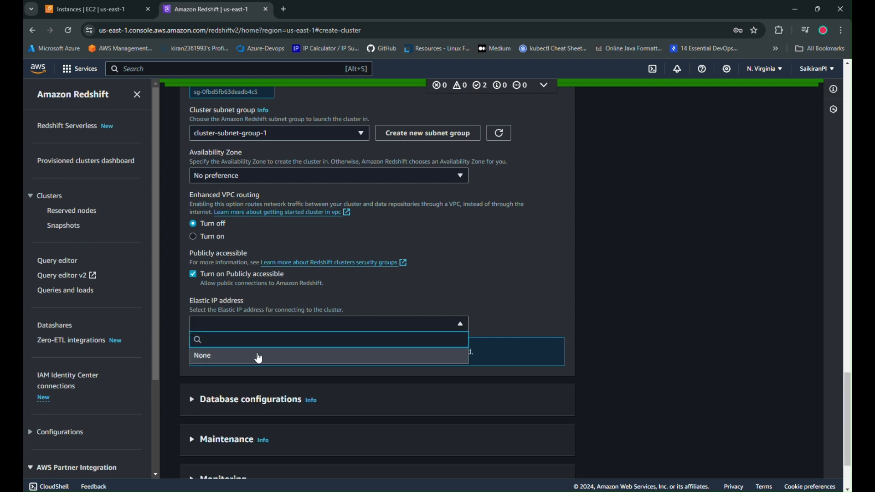
{"action": "left_click", "coordinate": [256, 356]}
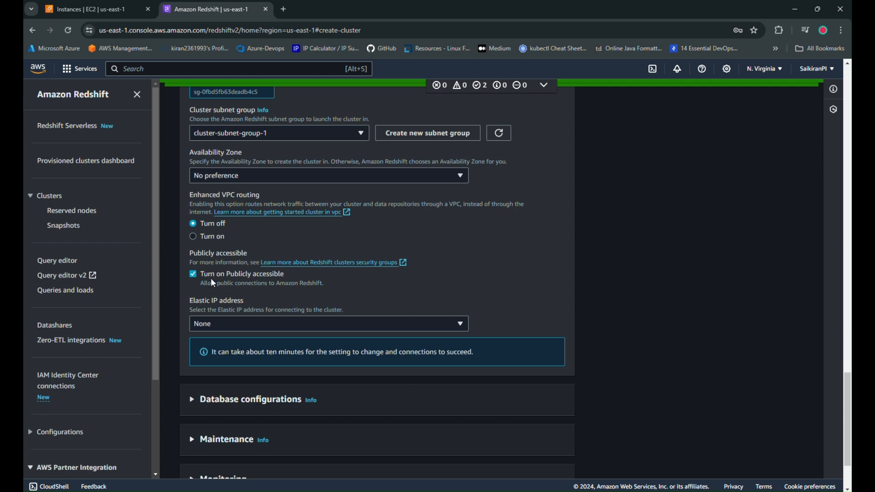
{"action": "left_click", "coordinate": [451, 332]}
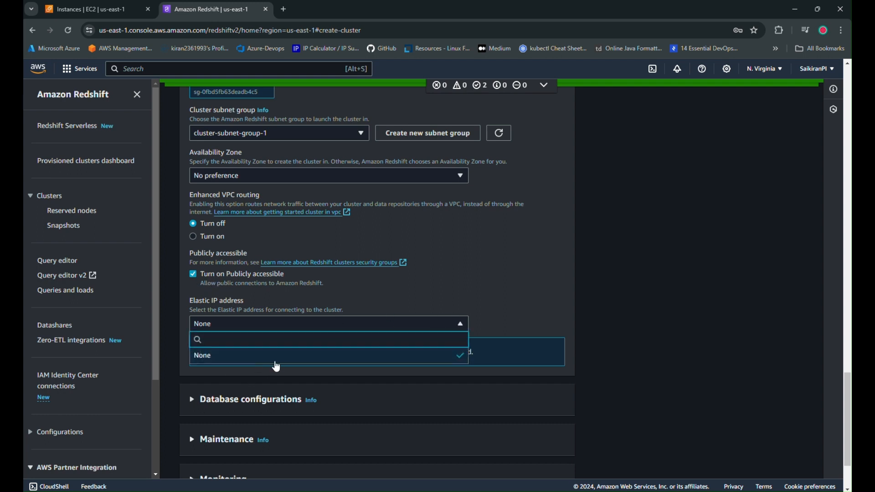
{"action": "left_click", "coordinate": [446, 274]}
{"action": "scroll", "coordinate": [218, 321], "scroll_direction": "down", "scroll_amount": 2}
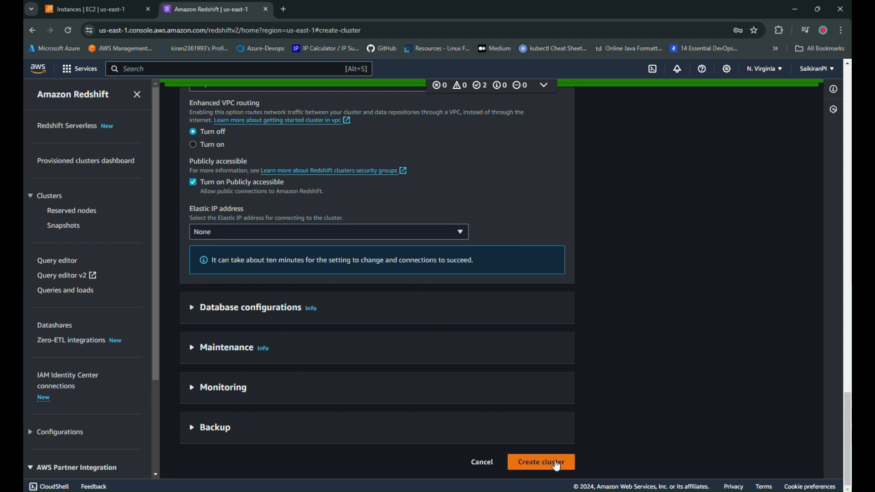
{"action": "left_click", "coordinate": [553, 463]}
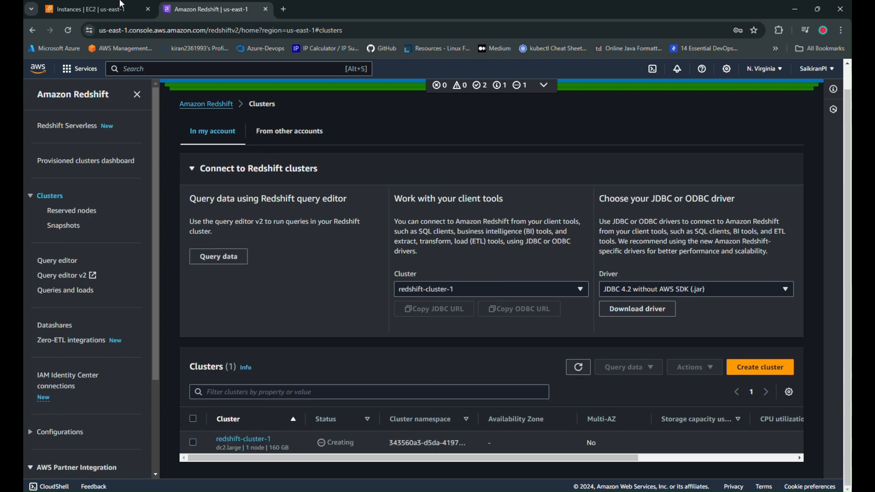
Switch to the EC2 instances list, refresh it, and open the connection options for the Testing instance.
{"action": "left_click", "coordinate": [122, 4]}
{"action": "left_click", "coordinate": [537, 86]}
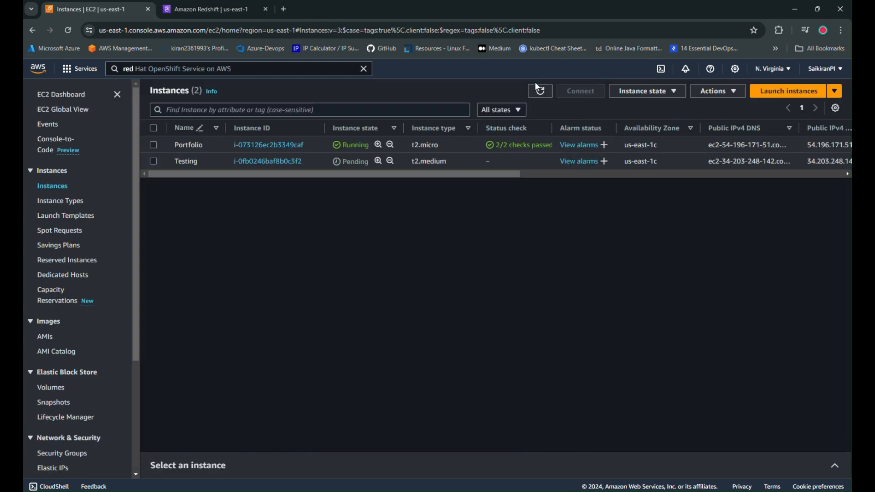
{"action": "left_click", "coordinate": [539, 89]}
{"action": "left_click_drag", "start_coordinate": [362, 172], "coordinate": [255, 223]}
{"action": "left_click", "coordinate": [524, 161]}
{"action": "left_click", "coordinate": [581, 91]}
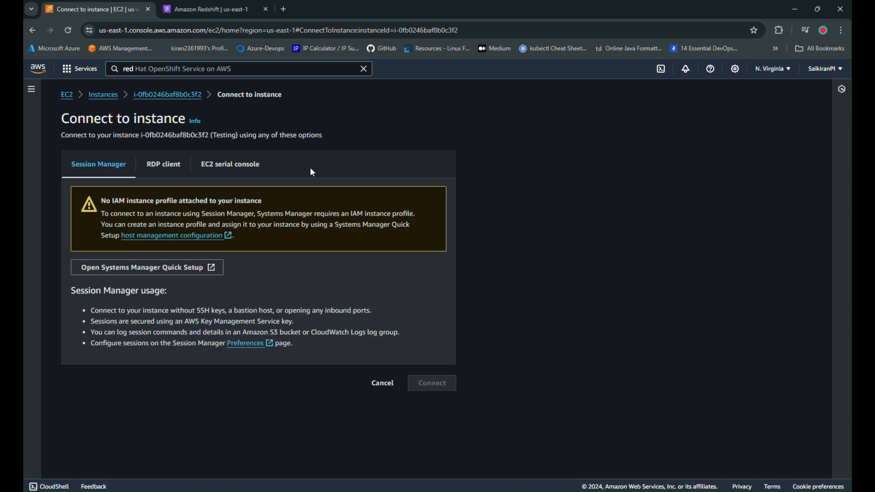
Copy the instance's public DNS from the RDP client options and start a Remote Desktop Connection to that address.
{"action": "left_click", "coordinate": [152, 166]}
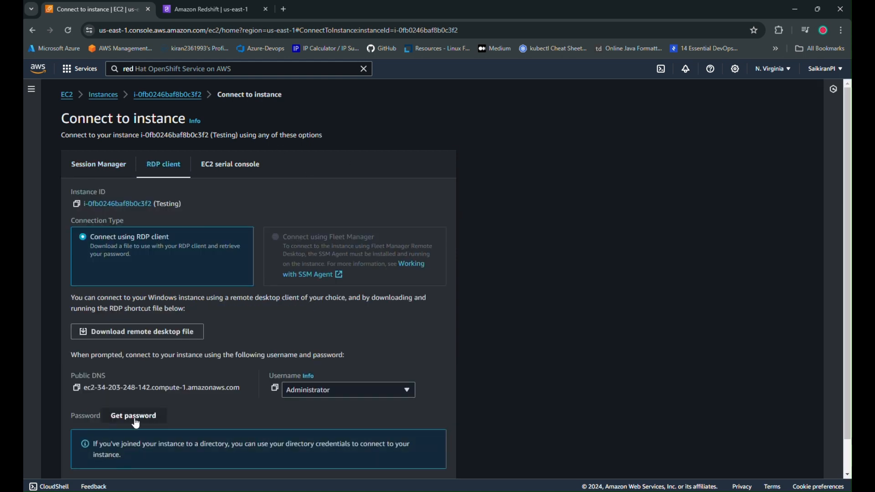
{"action": "left_click", "coordinate": [76, 389]}
{"action": "key", "text": "alt+Tab"}
{"action": "key", "text": "ctrl+v"}
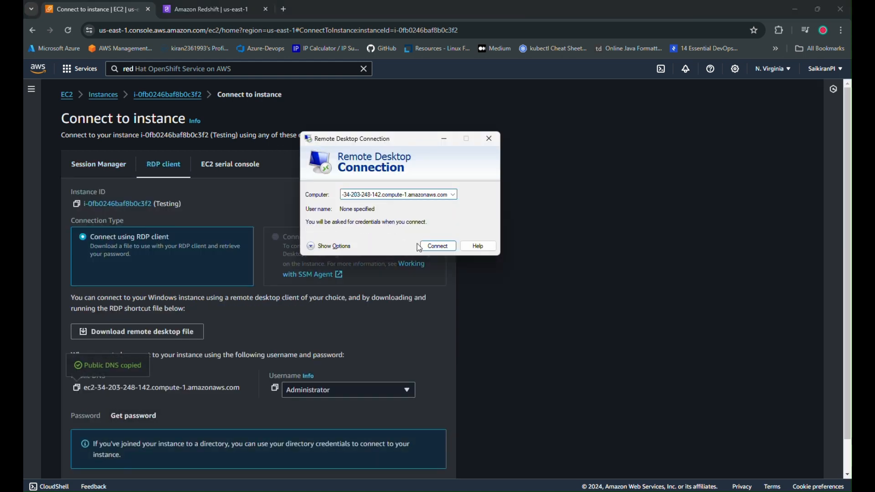
{"action": "left_click", "coordinate": [421, 246]}
Decrypt the instance's Windows password by uploading the private key file LatestPEM.pem from the awskeys folder in Downloads.
{"action": "left_click", "coordinate": [136, 421]}
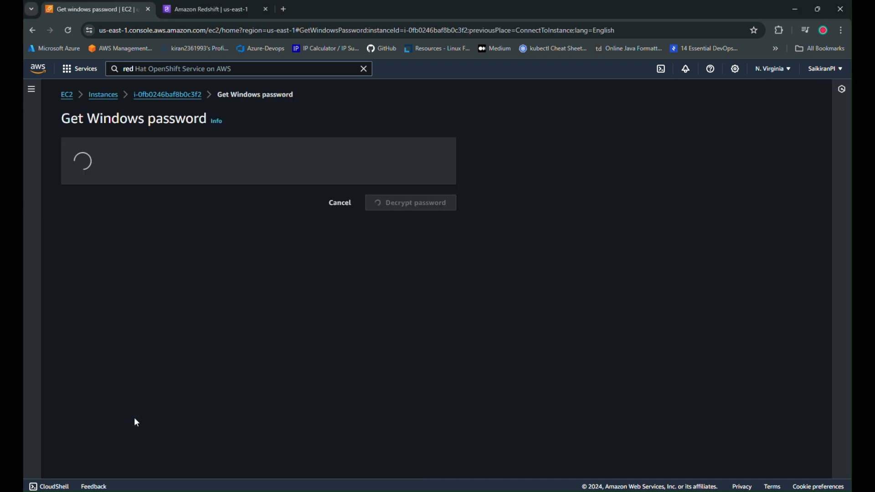
{"action": "left_click", "coordinate": [127, 251]}
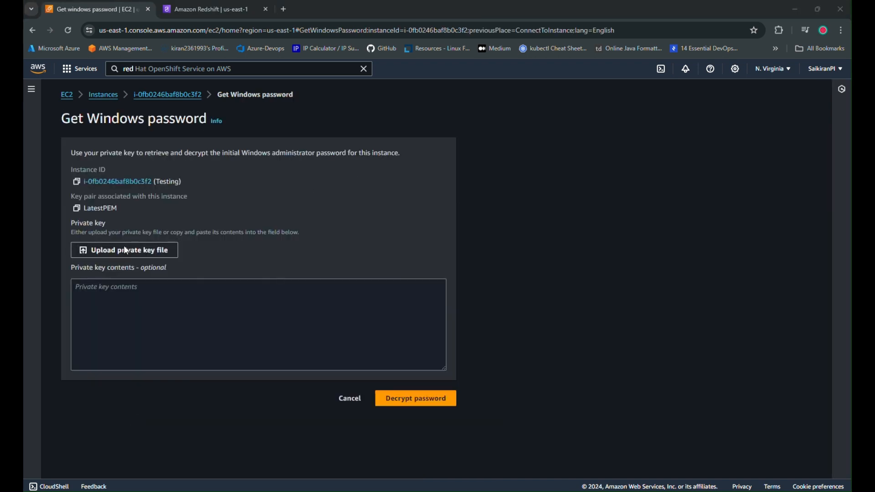
{"action": "scroll", "coordinate": [91, 161], "scroll_direction": "up", "scroll_amount": 2}
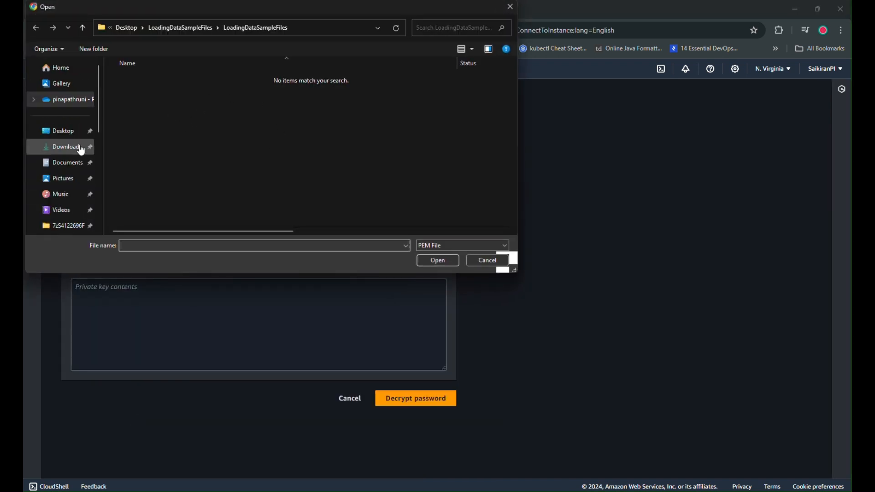
{"action": "left_click", "coordinate": [66, 148]}
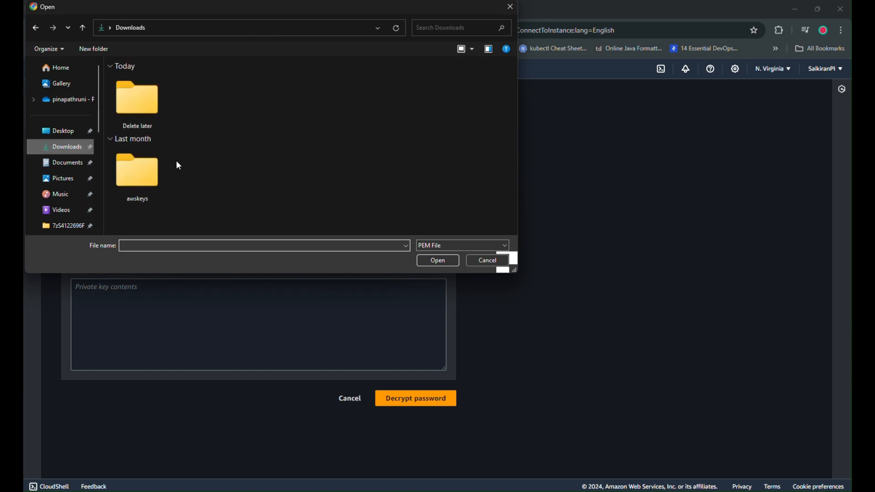
{"action": "double_click", "coordinate": [156, 188]}
{"action": "double_click", "coordinate": [152, 137]}
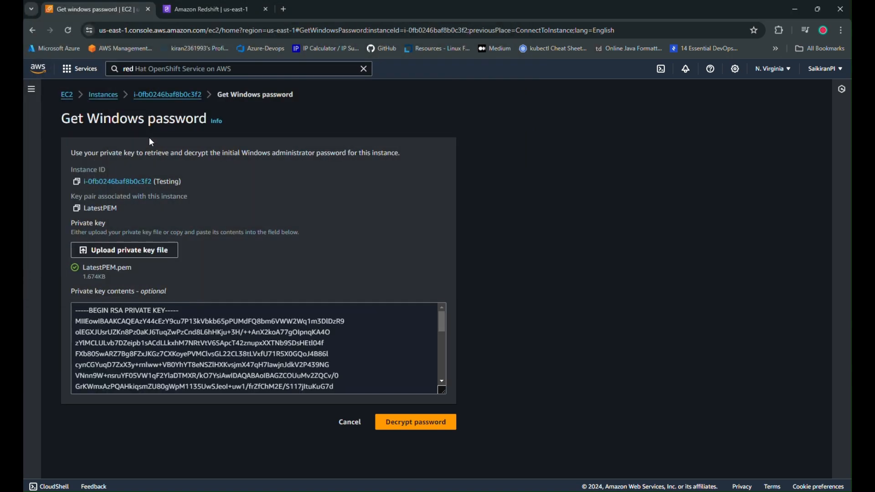
{"action": "left_click", "coordinate": [409, 424]}
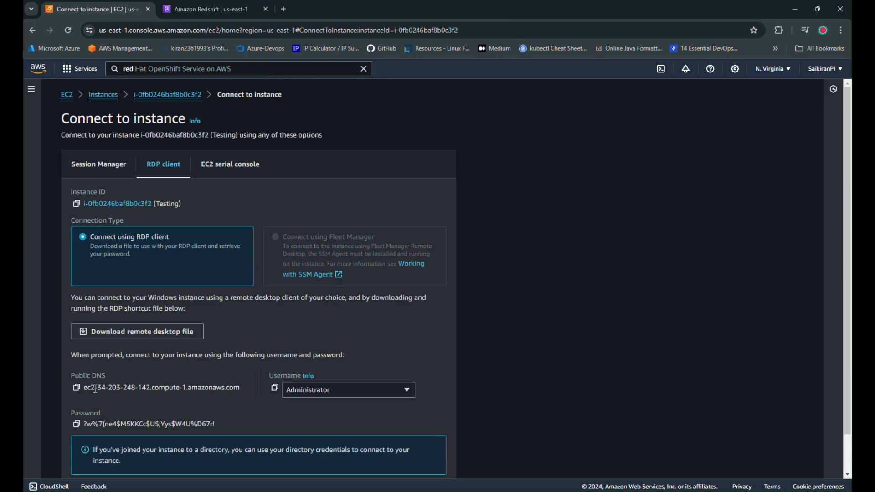
Sign in to the remote desktop as administrator with the copied Windows password, and accept the certificate warning permanently for this computer.
{"action": "left_click", "coordinate": [77, 424]}
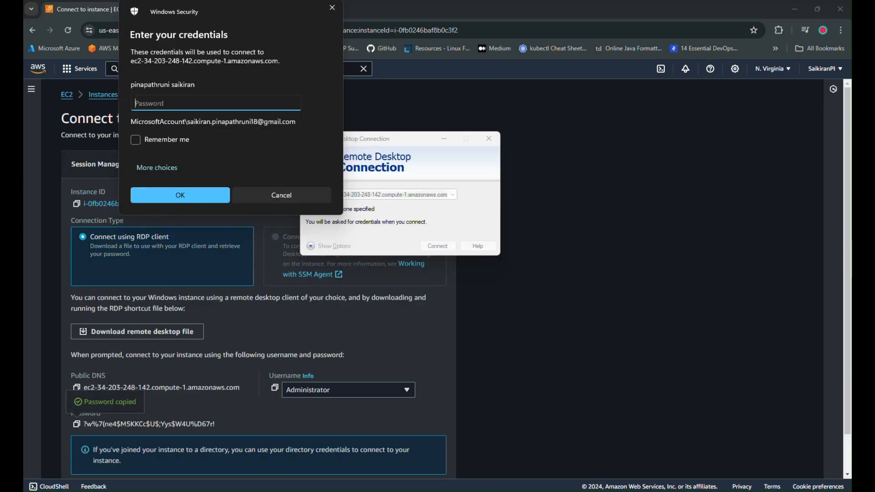
{"action": "left_click", "coordinate": [164, 168]}
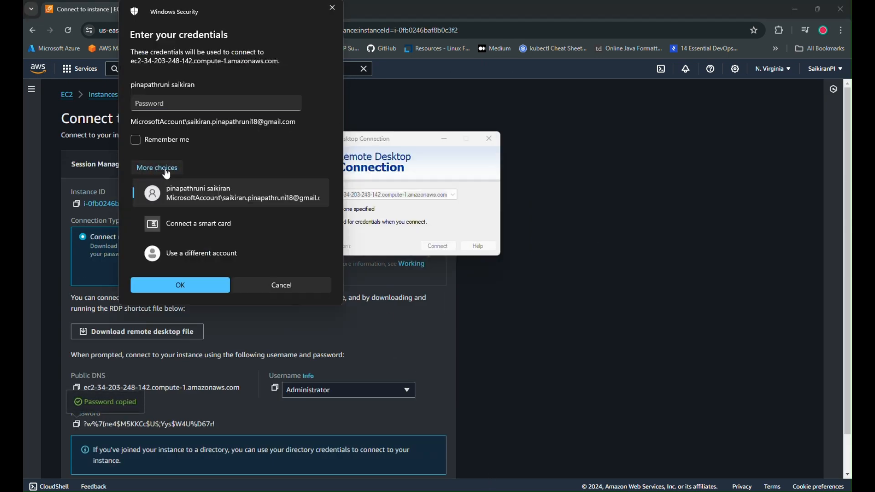
{"action": "left_click", "coordinate": [182, 259]}
{"action": "type", "text": "adm"}
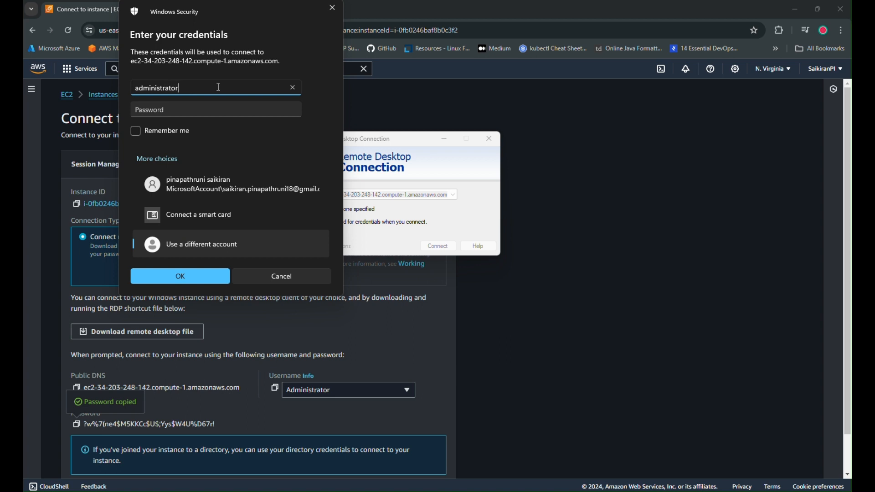
{"action": "type", "text": "inistrator"}
{"action": "key", "text": "Tab"}
{"action": "key", "text": "ctrl+v"}
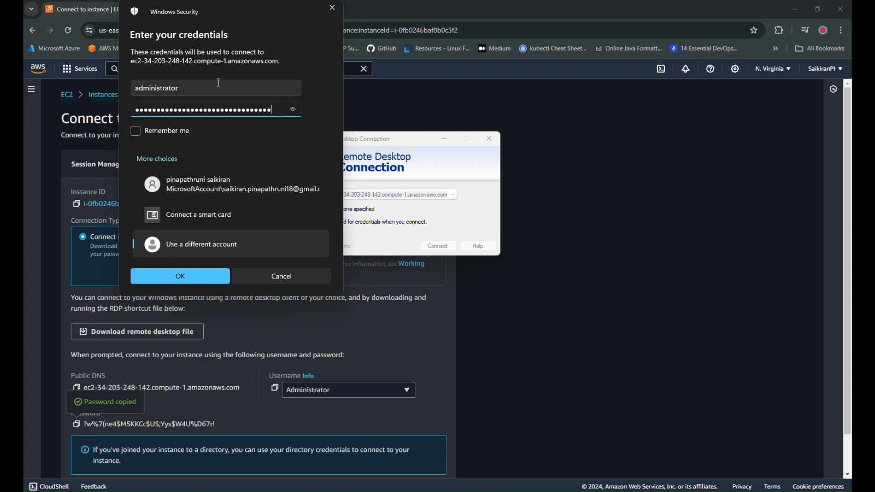
{"action": "left_click", "coordinate": [168, 276]}
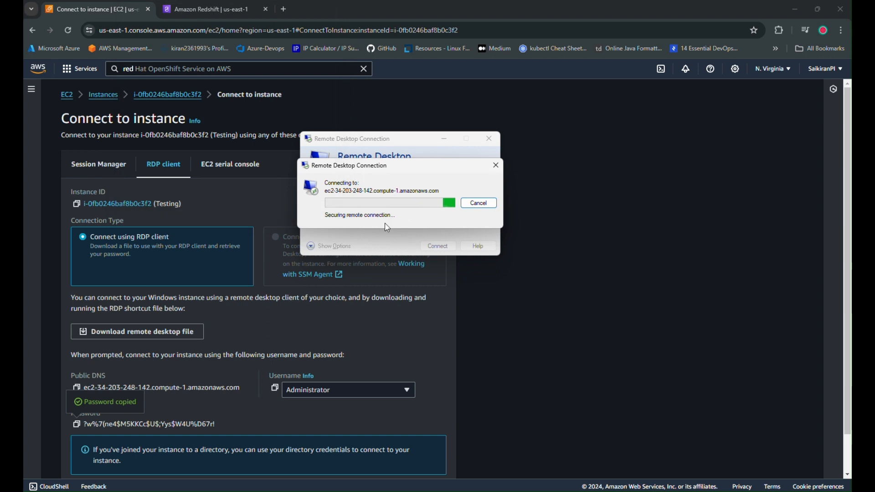
{"action": "left_click", "coordinate": [348, 261]}
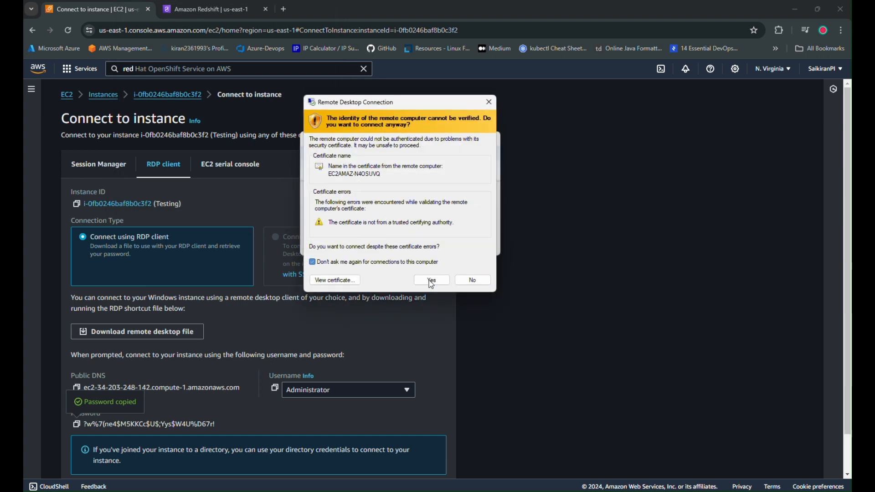
{"action": "left_click", "coordinate": [431, 279]}
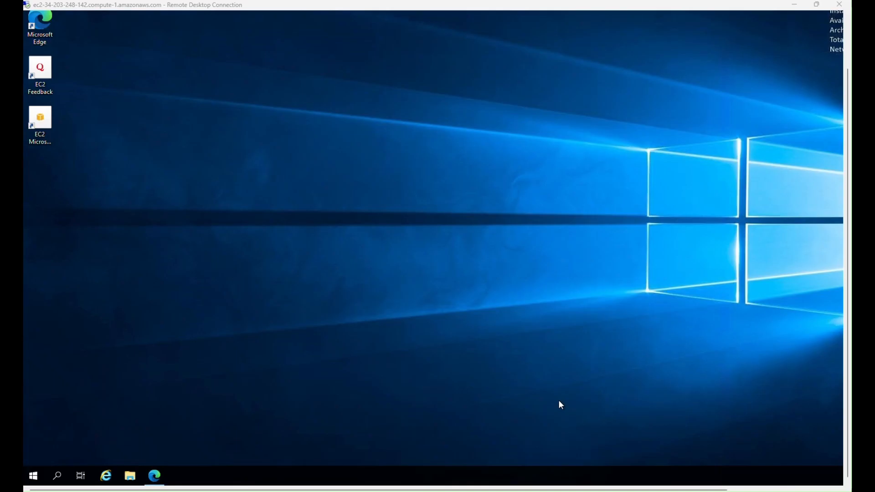
Open Microsoft Edge maximized on the remote desktop and load Oracle's Java SE 8 Archive Downloads page (javase8-archive-downloads.html).
{"action": "left_click", "coordinate": [156, 480]}
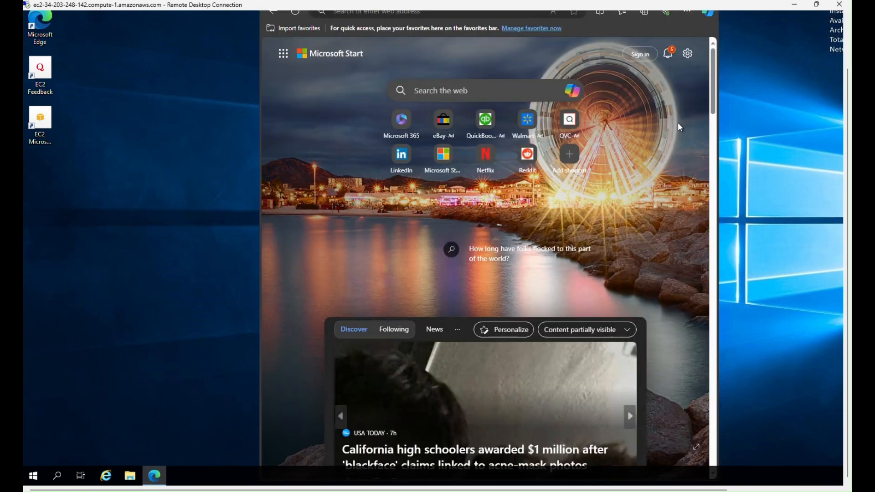
{"action": "left_click_drag", "start_coordinate": [848, 130], "coordinate": [850, 63]}
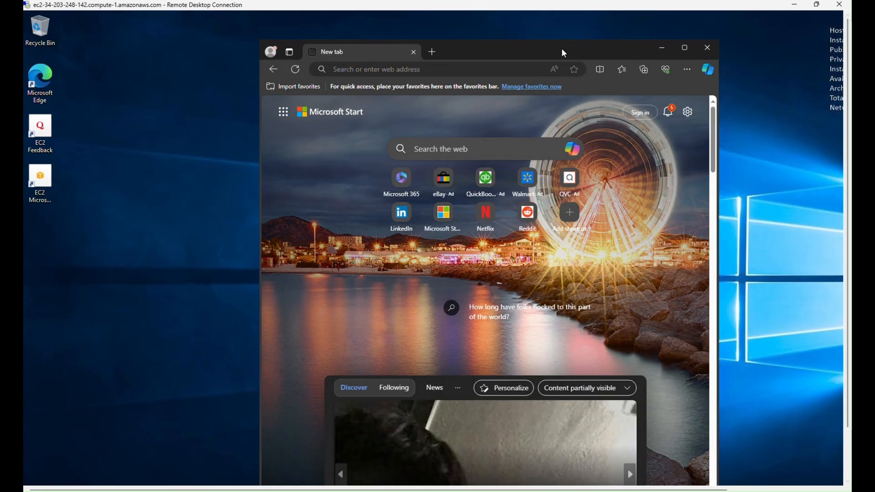
{"action": "double_click", "coordinate": [357, 51]}
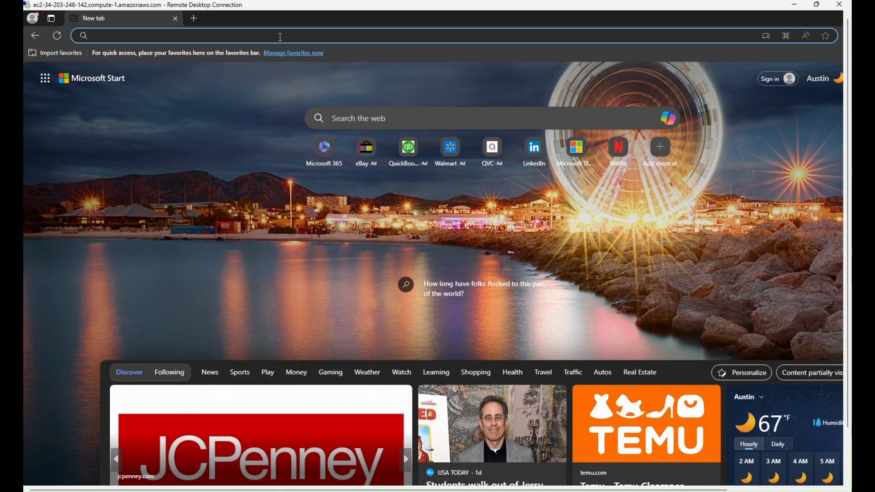
{"action": "type", "text": "https://www.oracle.com/java/technologies/javase/javase8-archive-downloads.html#license-lightbox"}
{"action": "key", "text": "Return"}
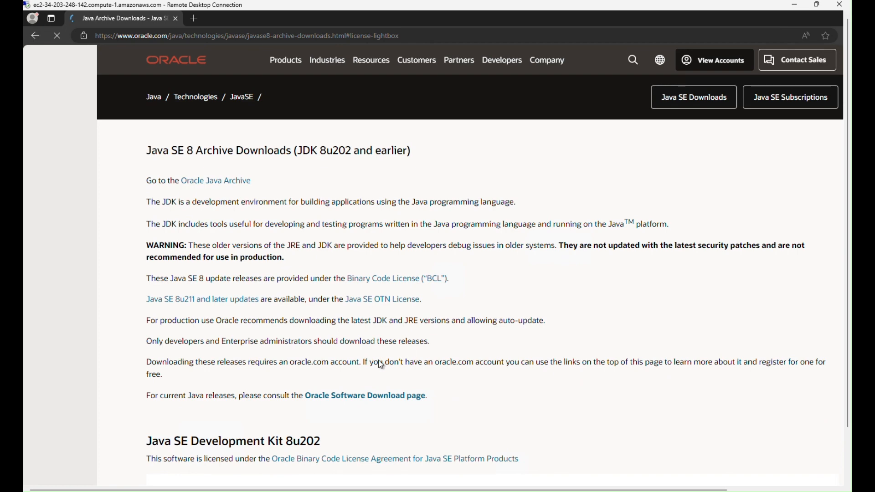
Request the Windows x64 JDK download jdk-8u202-windows-x64.exe and accept the Oracle Binary Code License Agreement.
{"action": "scroll", "coordinate": [364, 360], "scroll_direction": "down", "scroll_amount": 10}
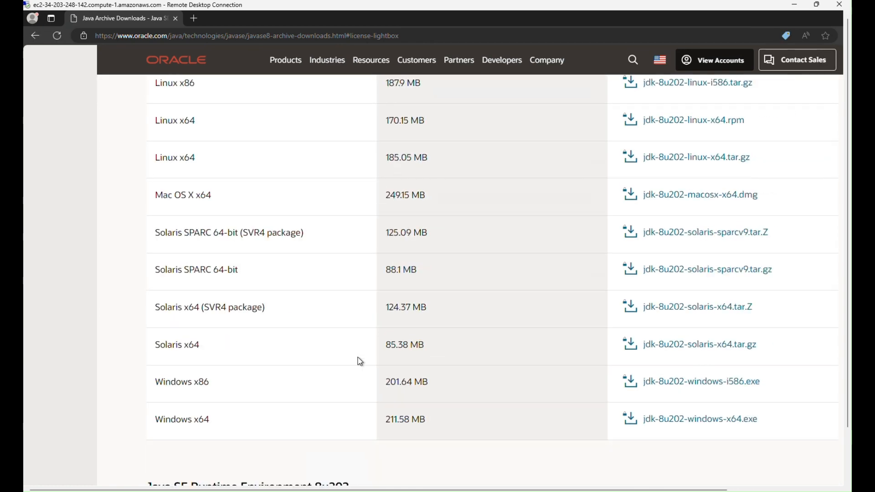
{"action": "scroll", "coordinate": [359, 360], "scroll_direction": "down", "scroll_amount": 5}
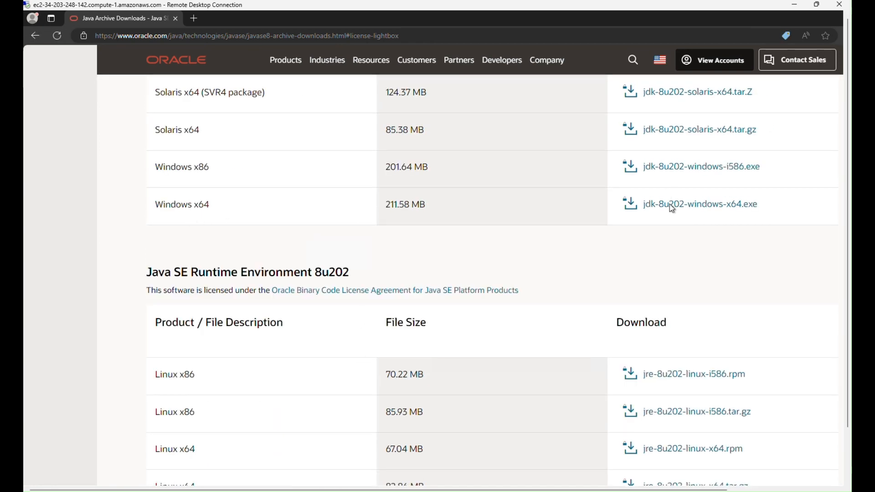
{"action": "left_click", "coordinate": [669, 204]}
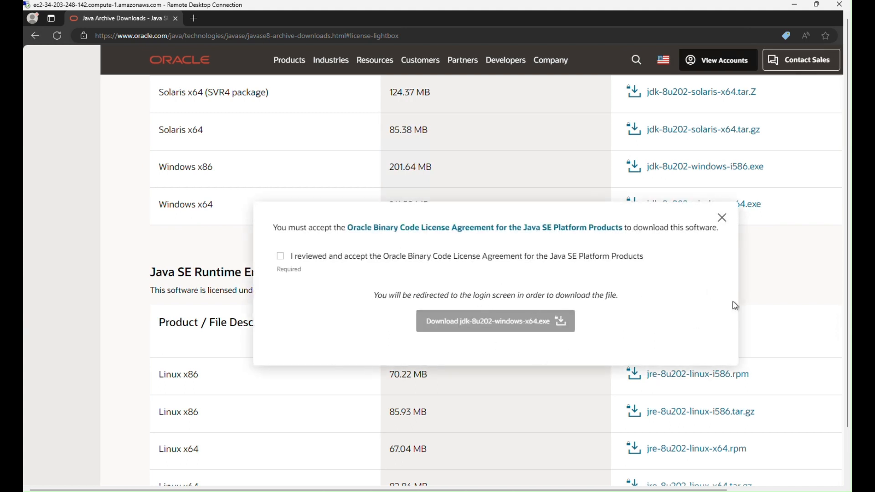
{"action": "left_click", "coordinate": [281, 256]}
{"action": "left_click", "coordinate": [499, 328]}
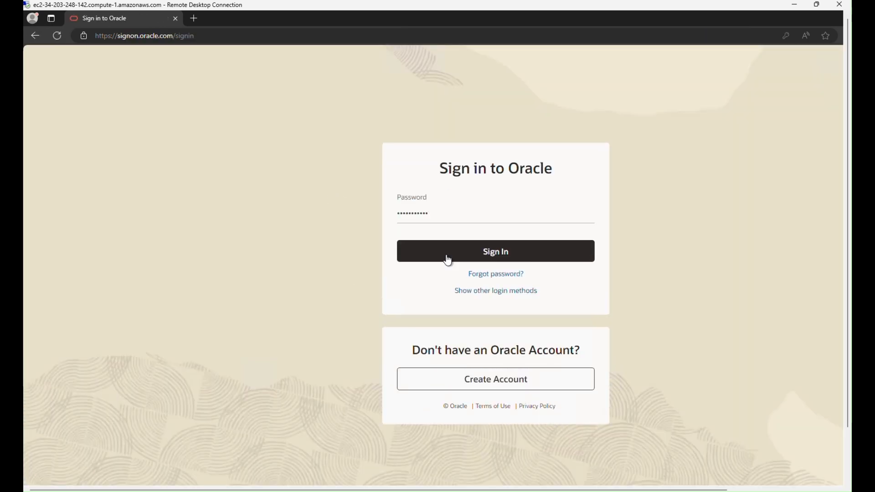
Sign in to Oracle without saving the password, and install the downloaded Java SE Development Kit 8 Update 202 (64-bit).
{"action": "left_click", "coordinate": [445, 251]}
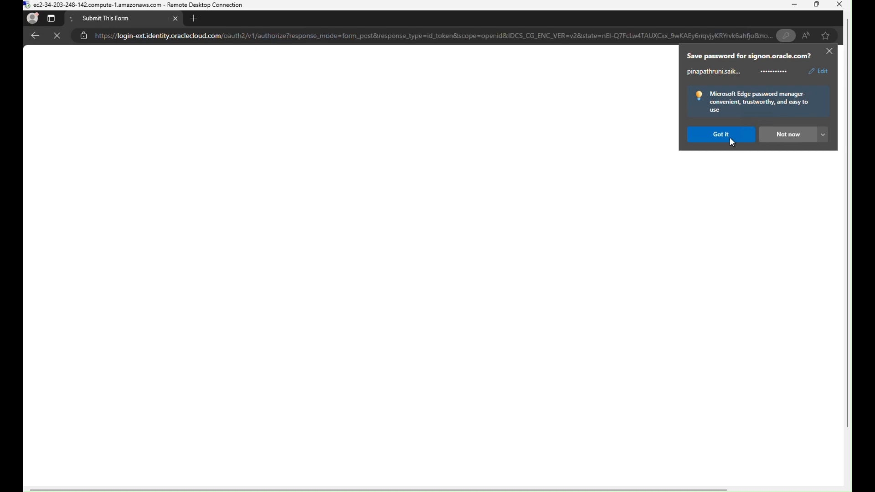
{"action": "left_click", "coordinate": [778, 135]}
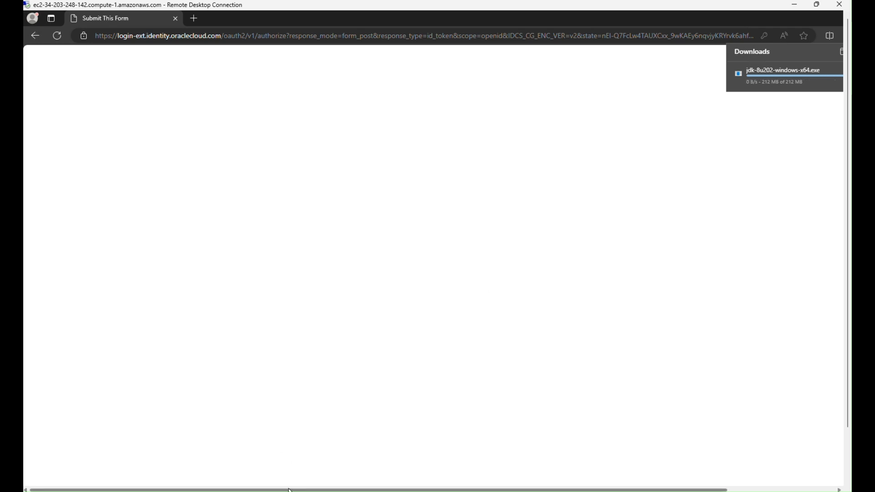
{"action": "left_click_drag", "start_coordinate": [315, 490], "coordinate": [425, 489]}
{"action": "mouse_move", "coordinate": [703, 83]}
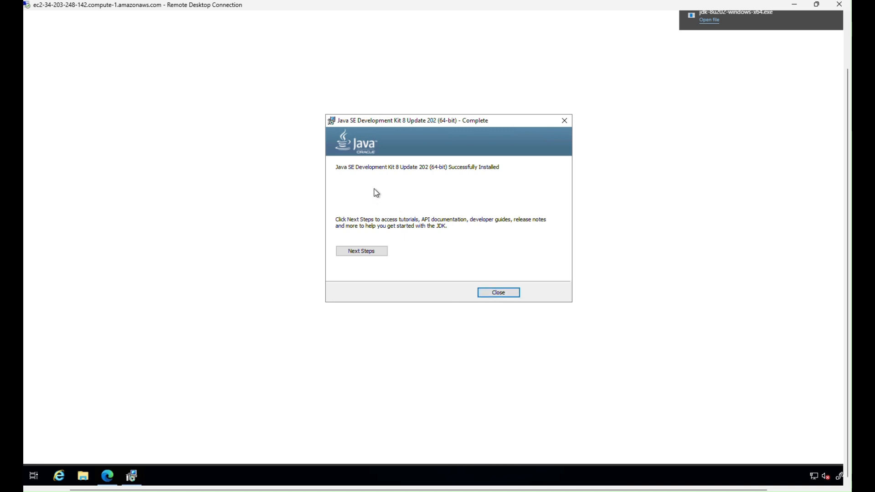
{"action": "left_click", "coordinate": [493, 296]}
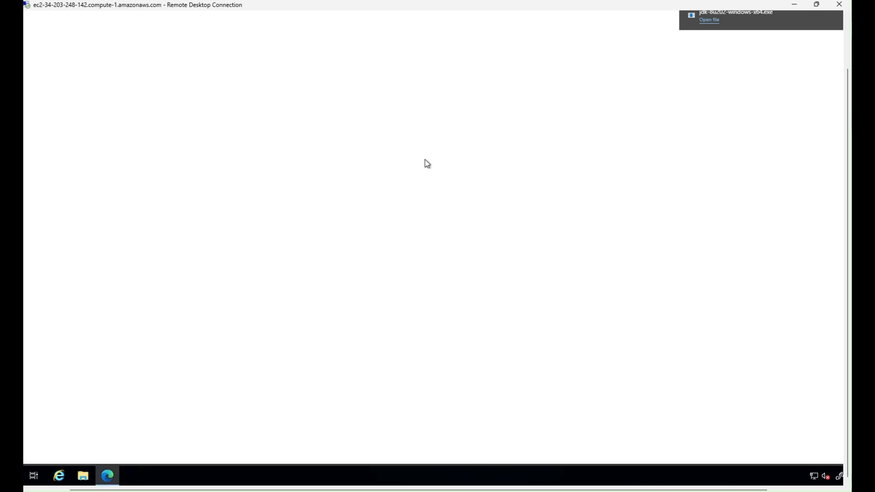
Minimize the remote desktop, search the AWS console for s3, and open the S3 service in a new browser tab.
{"action": "left_click", "coordinate": [795, 7]}
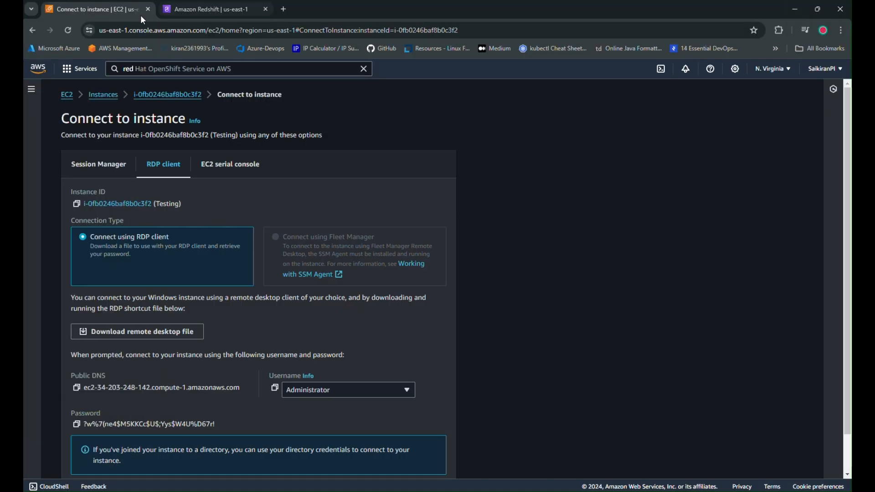
{"action": "left_click", "coordinate": [207, 70]}
{"action": "key", "text": "BackSpace"}
{"action": "key", "text": "BackSpace"}
{"action": "key", "text": "BackSpace"}
{"action": "type", "text": "s3"}
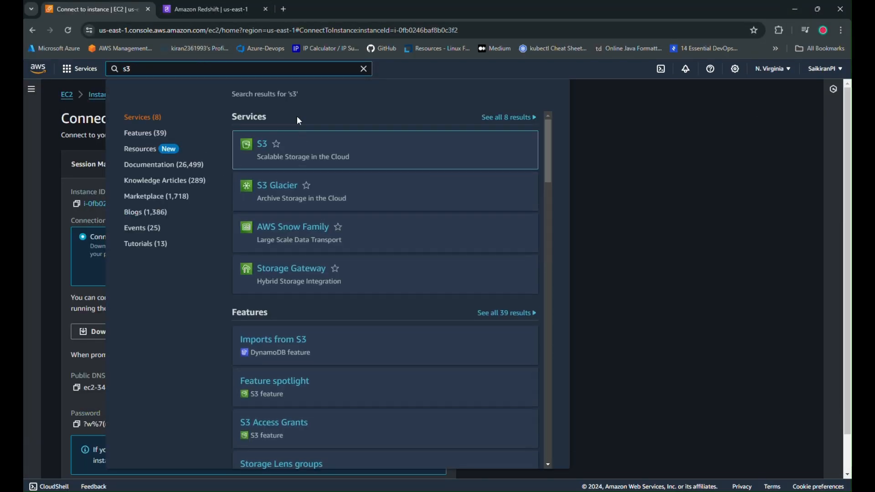
{"action": "right_click", "coordinate": [265, 145]}
{"action": "left_click", "coordinate": [296, 149]}
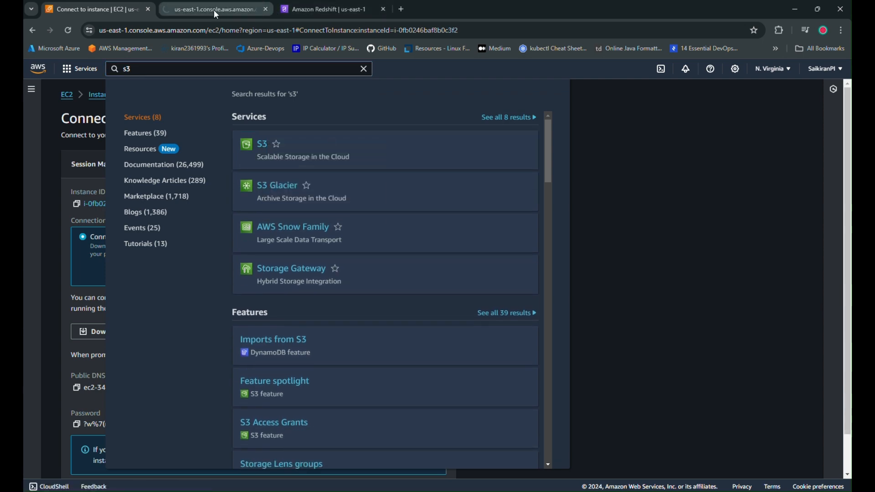
{"action": "left_click", "coordinate": [211, 8]}
{"action": "left_click", "coordinate": [96, 7]}
Refresh the Redshift cluster list to check the status of redshift-cluster-1.
{"action": "left_click", "coordinate": [307, 14]}
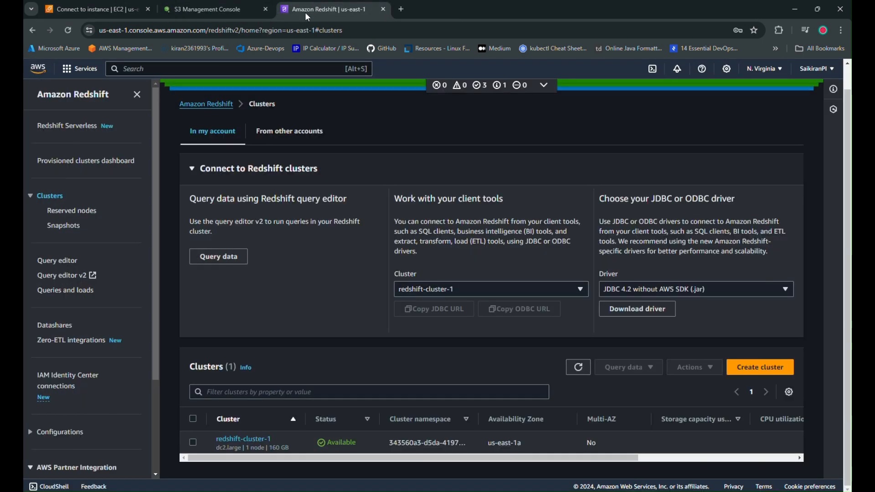
{"action": "left_click", "coordinate": [578, 367]}
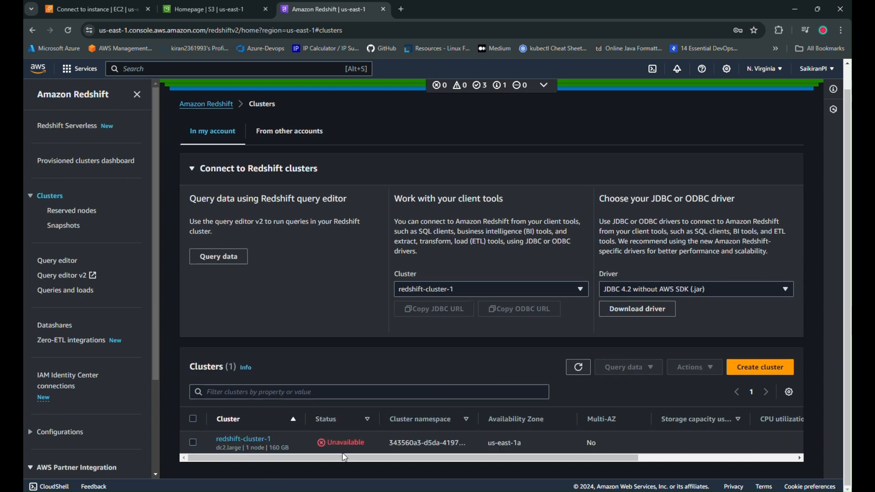
{"action": "left_click", "coordinate": [585, 369]}
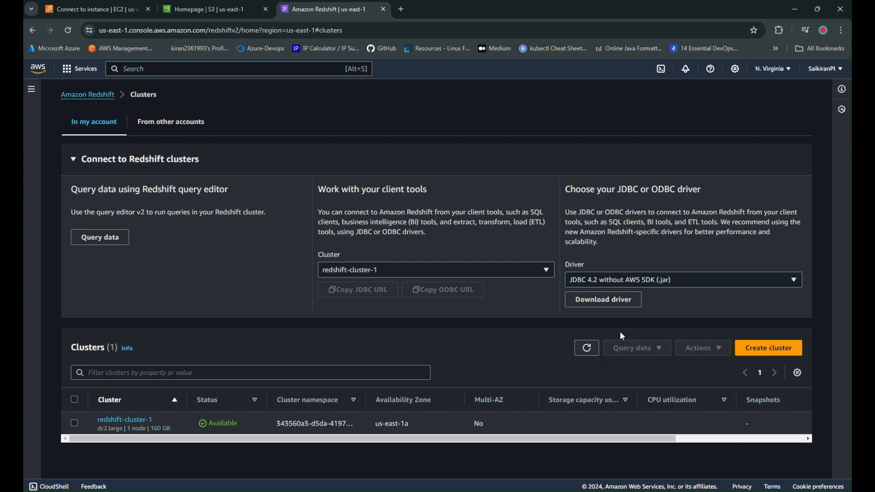
{"action": "left_click", "coordinate": [586, 348]}
{"action": "left_click", "coordinate": [207, 10]}
{"action": "left_click", "coordinate": [602, 185]}
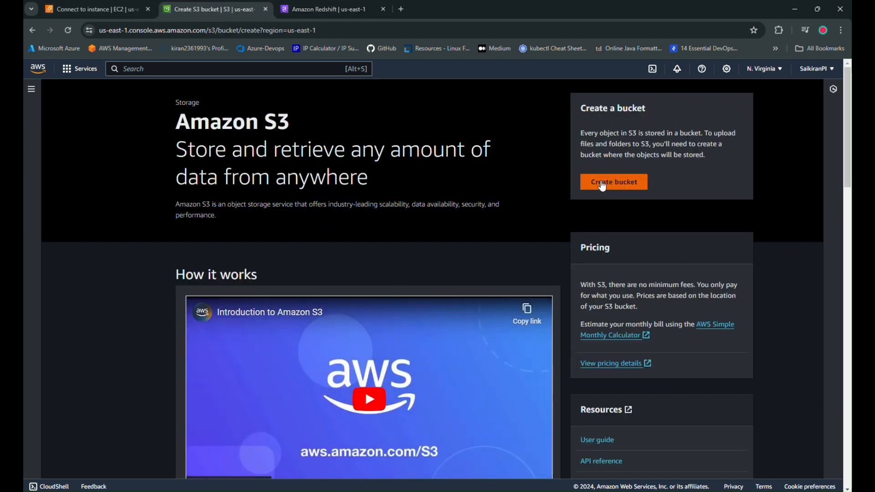
{"action": "left_click", "coordinate": [351, 258]}
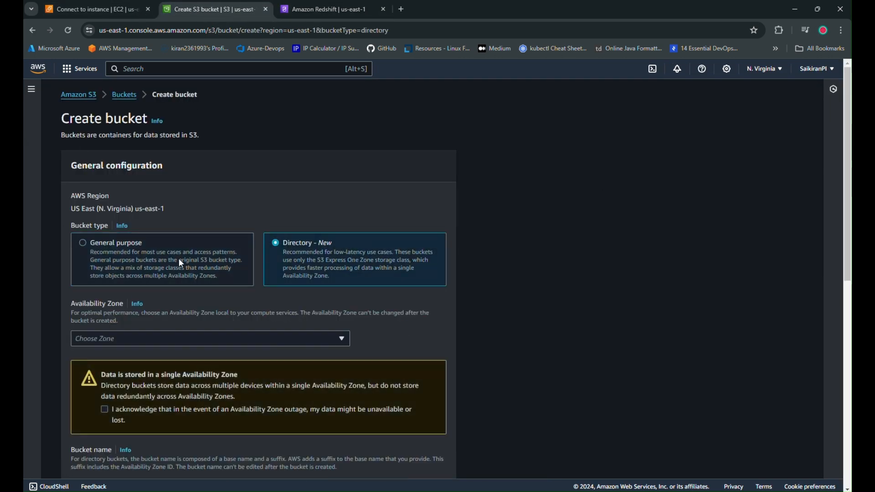
{"action": "left_click", "coordinate": [179, 258]}
{"action": "left_click", "coordinate": [199, 314]}
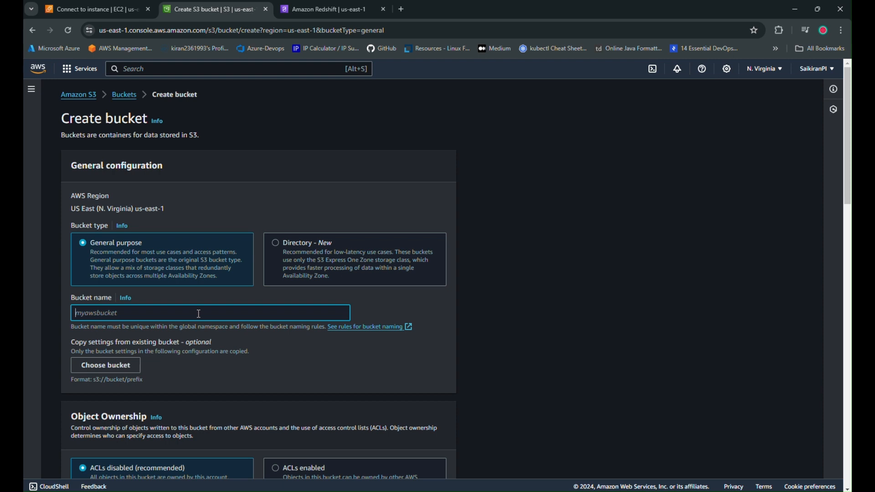
{"action": "type", "text": "testing1212121212121212"}
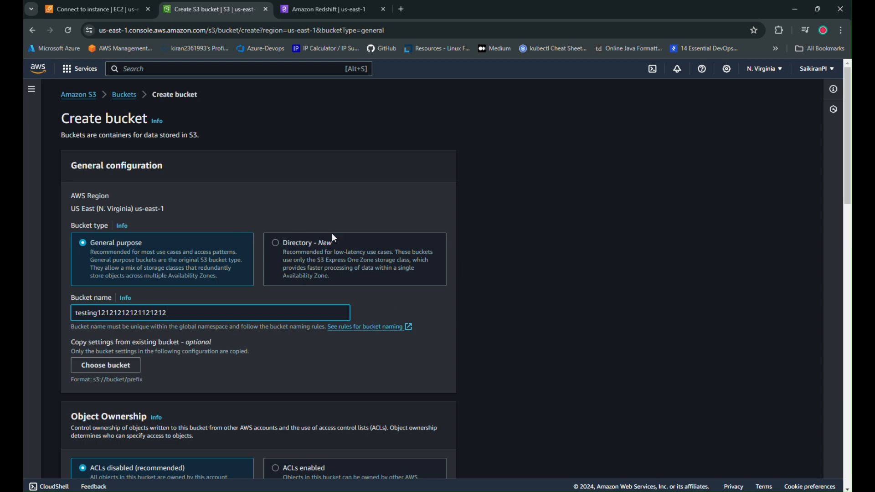
{"action": "scroll", "coordinate": [273, 371], "scroll_direction": "down", "scroll_amount": 5}
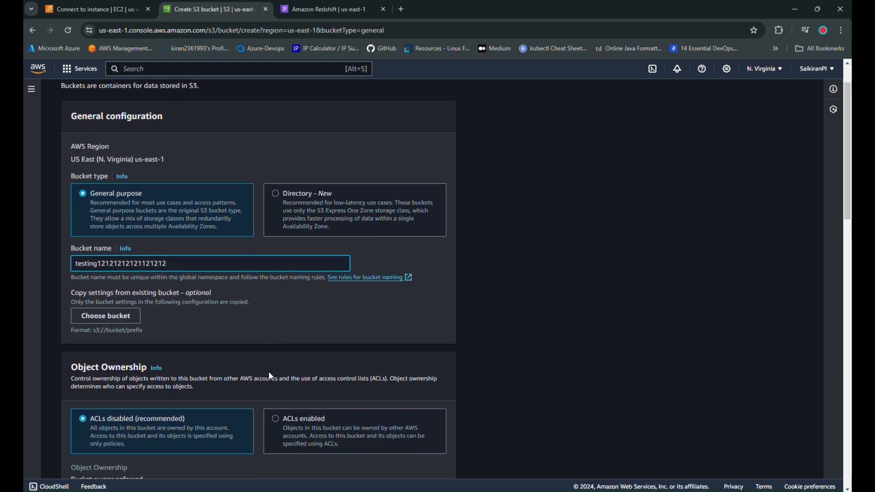
{"action": "left_click", "coordinate": [310, 228]}
{"action": "scroll", "coordinate": [292, 242], "scroll_direction": "down", "scroll_amount": 1}
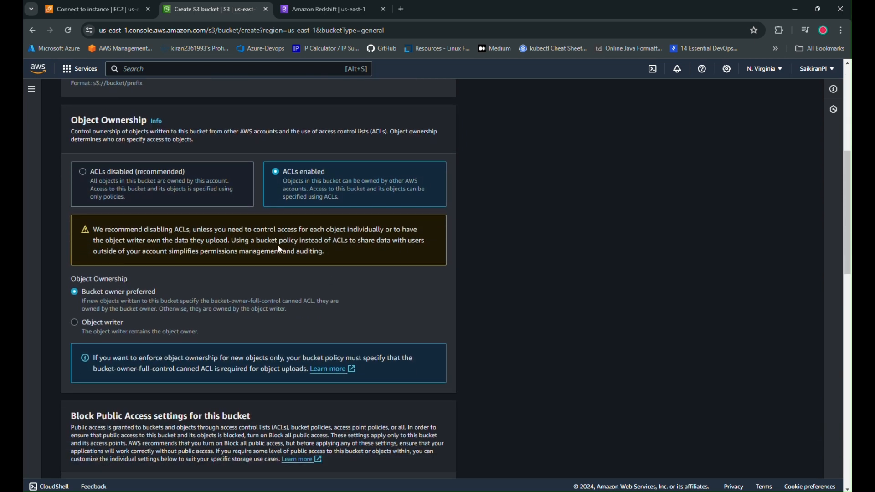
Turn off Block all public access for the bucket, acknowledge the public access warning, and create the bucket.
{"action": "scroll", "coordinate": [195, 311], "scroll_direction": "down", "scroll_amount": 6}
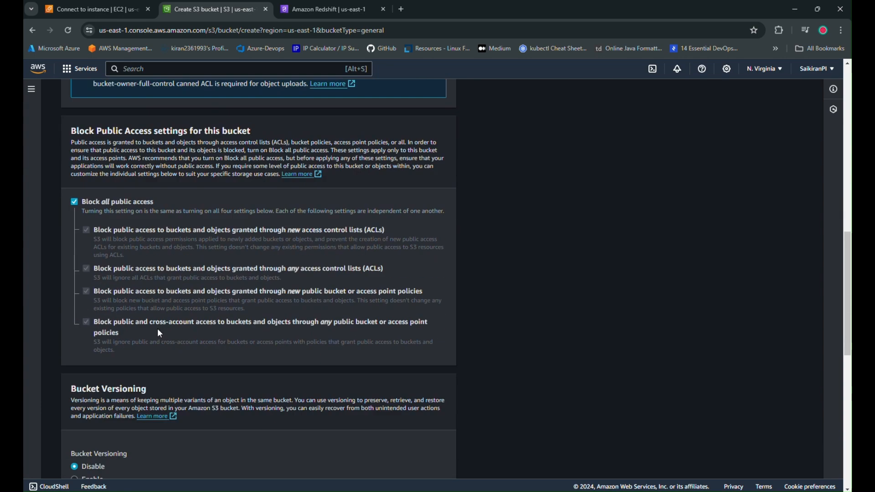
{"action": "left_click", "coordinate": [74, 191]}
{"action": "scroll", "coordinate": [216, 318], "scroll_direction": "down", "scroll_amount": 3}
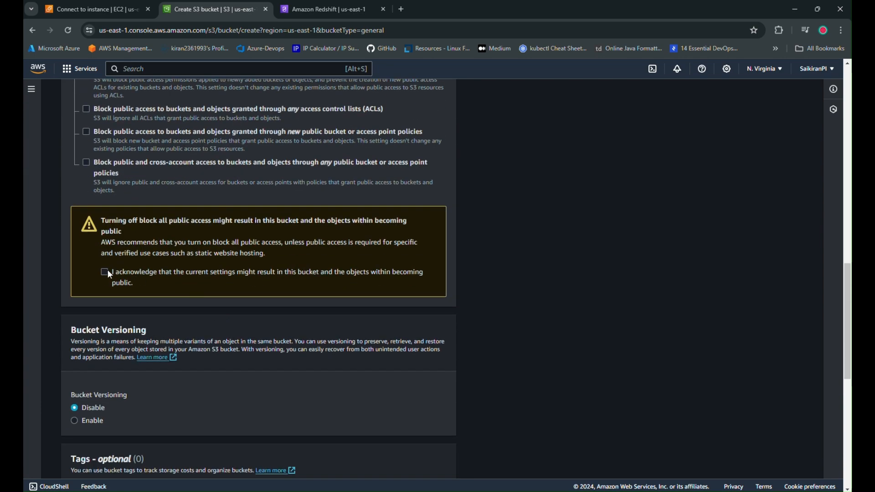
{"action": "left_click", "coordinate": [108, 271]}
{"action": "scroll", "coordinate": [253, 356], "scroll_direction": "down", "scroll_amount": 6}
{"action": "scroll", "coordinate": [254, 357], "scroll_direction": "down", "scroll_amount": 3}
{"action": "left_click", "coordinate": [411, 459]}
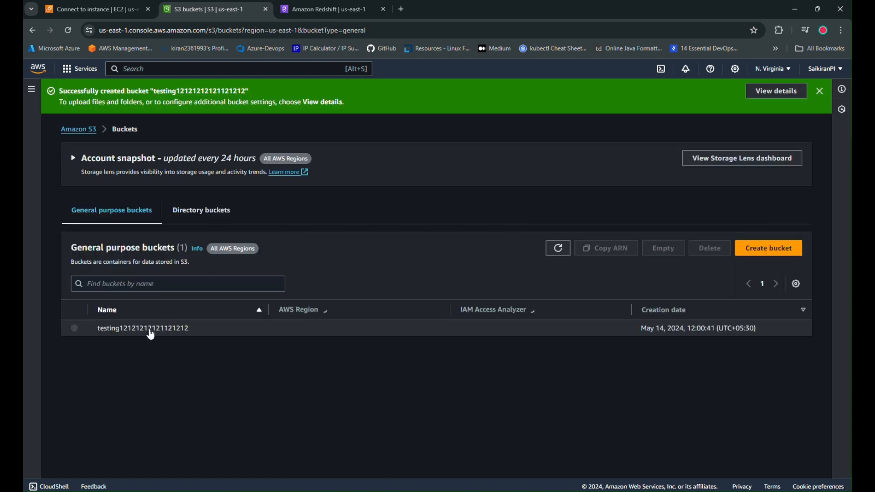
{"action": "left_click", "coordinate": [137, 328]}
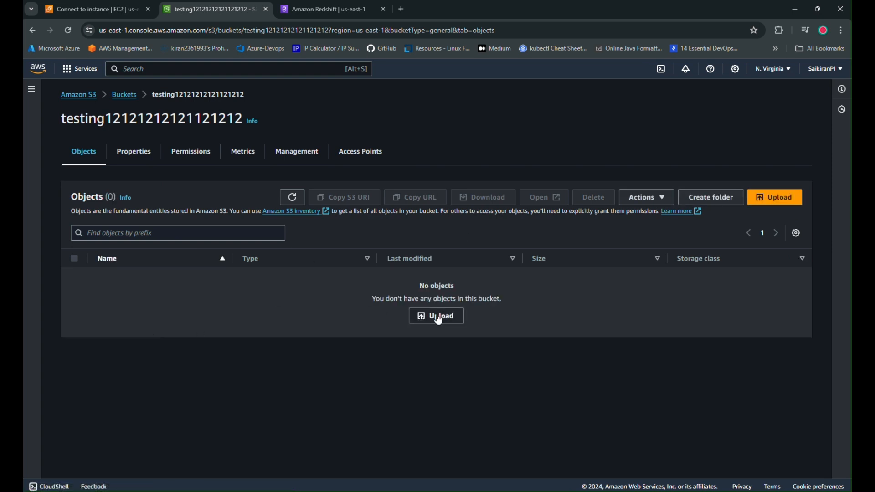
{"action": "left_click", "coordinate": [641, 197]}
{"action": "left_click", "coordinate": [704, 200]}
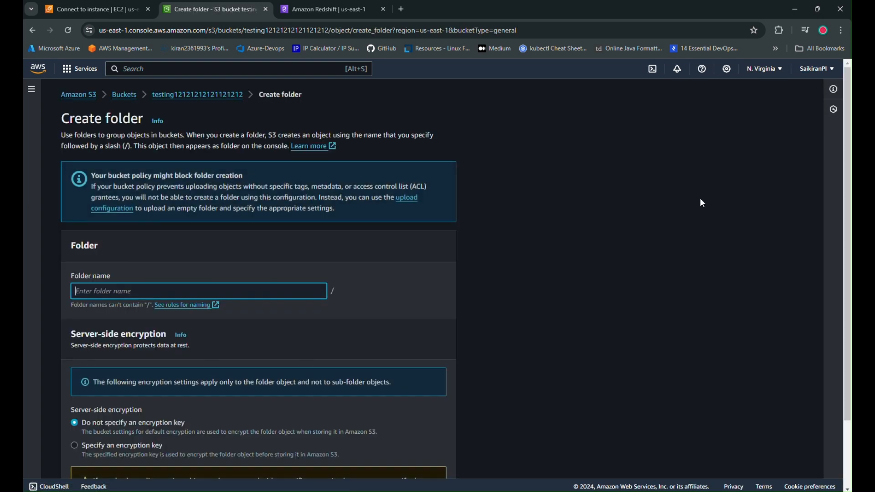
{"action": "type", "text": "data"}
{"action": "scroll", "coordinate": [207, 333], "scroll_direction": "down", "scroll_amount": 2}
{"action": "left_click", "coordinate": [422, 462]}
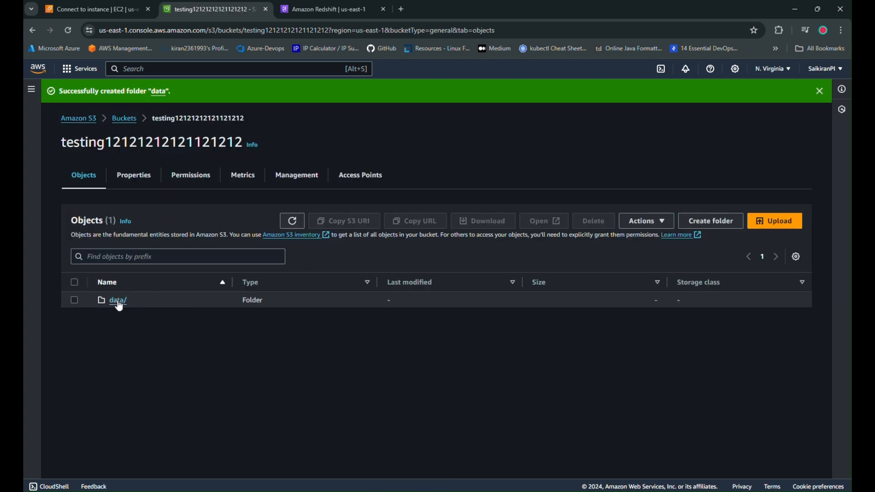
Add all files from the inner LoadingDataSampleFiles folder on the Desktop to an upload into the data folder.
{"action": "left_click", "coordinate": [117, 303]}
{"action": "left_click", "coordinate": [438, 320]}
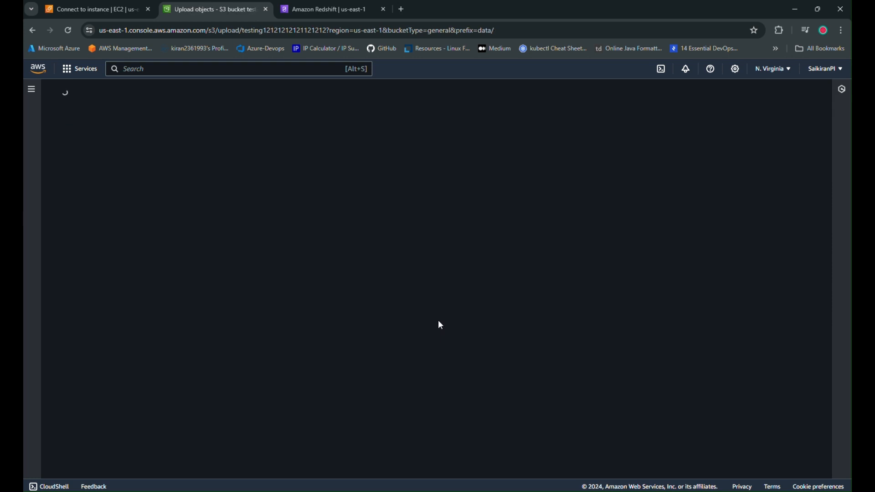
{"action": "left_click", "coordinate": [358, 224]}
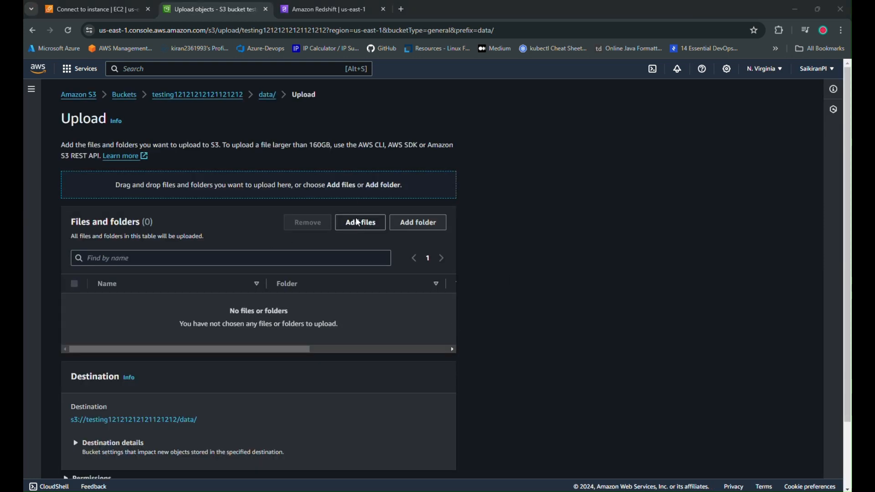
{"action": "left_click", "coordinate": [63, 96]}
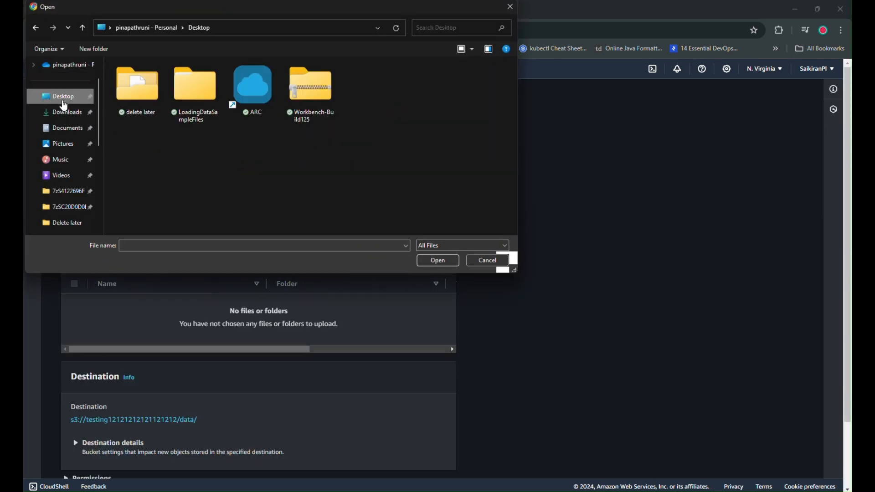
{"action": "double_click", "coordinate": [195, 89]}
{"action": "double_click", "coordinate": [179, 81]}
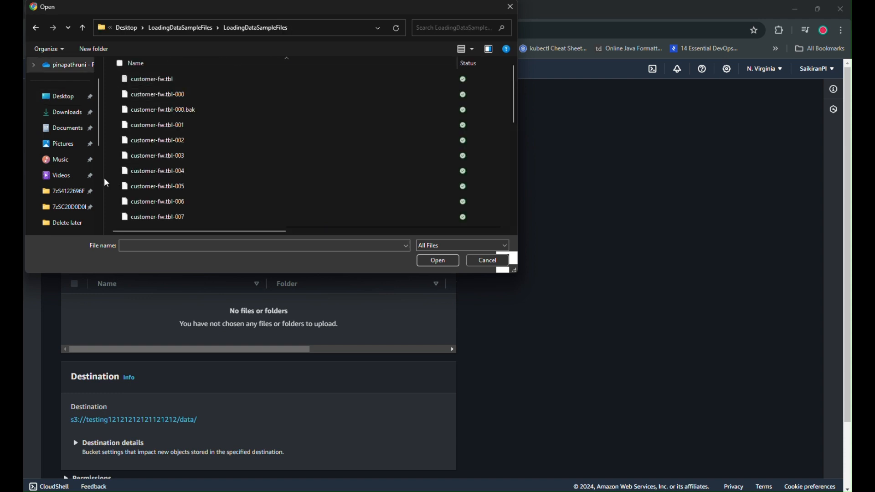
{"action": "left_click_drag", "start_coordinate": [103, 179], "coordinate": [49, 179]}
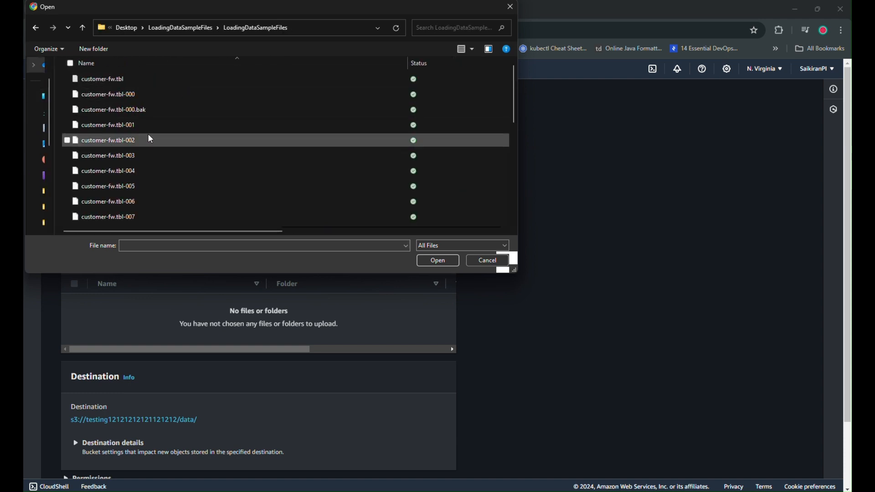
{"action": "scroll", "coordinate": [150, 139], "scroll_direction": "down", "scroll_amount": 5}
{"action": "scroll", "coordinate": [155, 150], "scroll_direction": "up", "scroll_amount": 5}
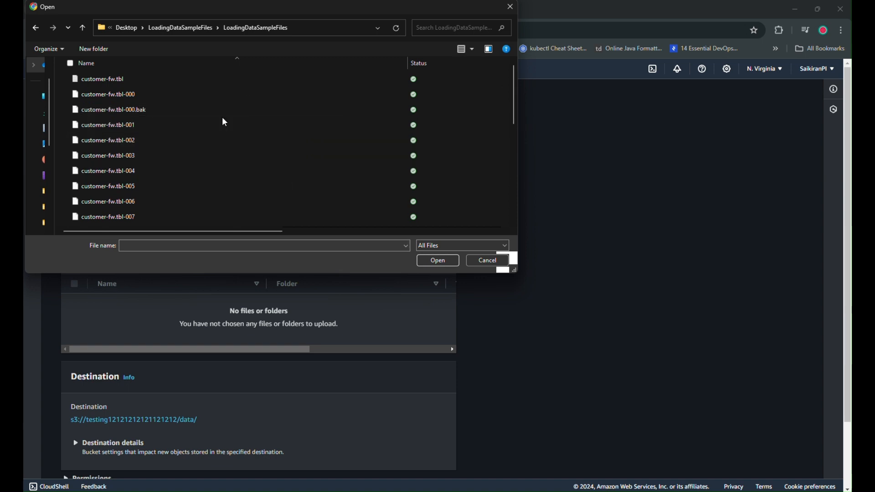
{"action": "key", "text": "ctrl+a"}
{"action": "left_click", "coordinate": [439, 261]}
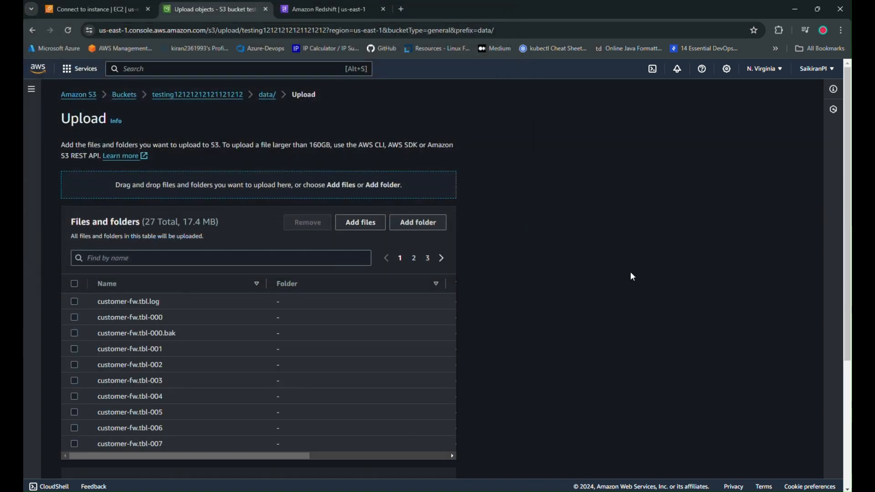
Grant public-read access to the selected files with the predefined ACL, acknowledge the risk, and upload them.
{"action": "scroll", "coordinate": [241, 363], "scroll_direction": "down", "scroll_amount": 4}
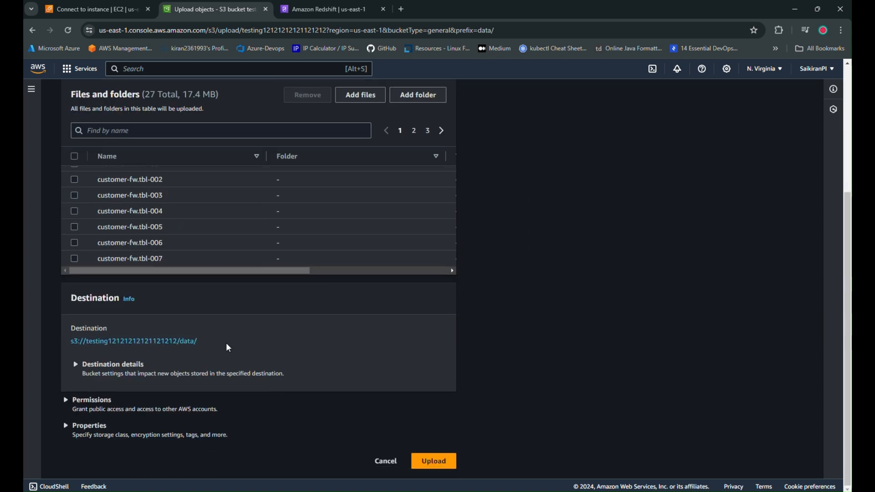
{"action": "left_click", "coordinate": [75, 406]}
{"action": "scroll", "coordinate": [123, 403], "scroll_direction": "down", "scroll_amount": 2}
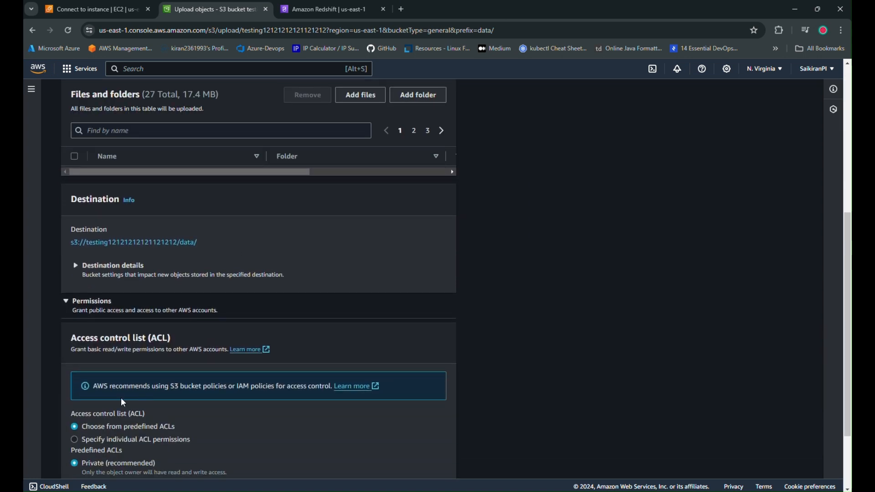
{"action": "scroll", "coordinate": [83, 453], "scroll_direction": "down", "scroll_amount": 2}
{"action": "left_click", "coordinate": [114, 390]}
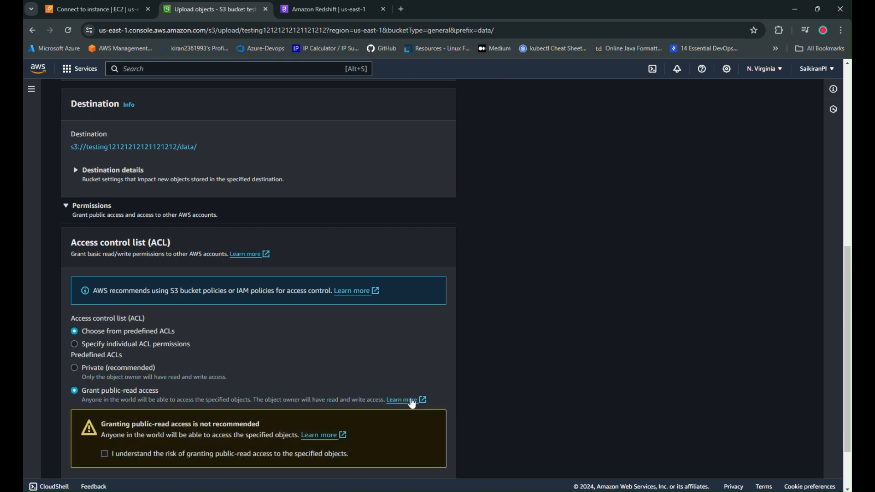
{"action": "scroll", "coordinate": [245, 386], "scroll_direction": "down", "scroll_amount": 1}
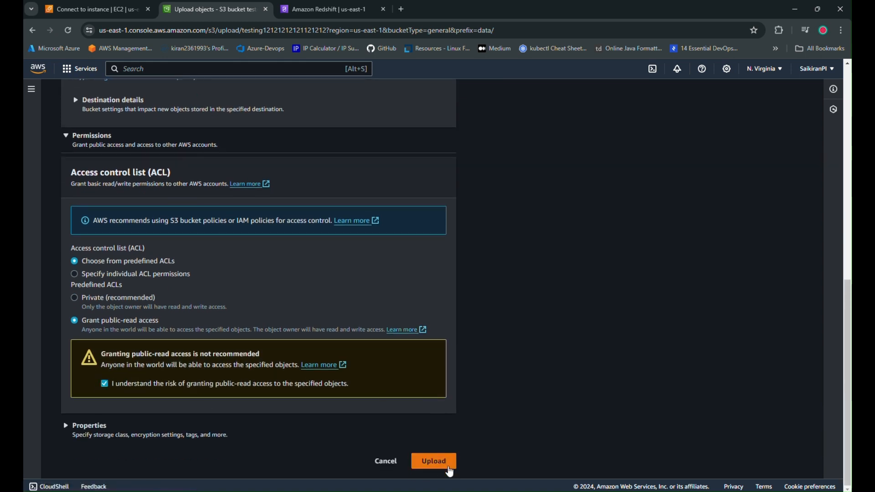
{"action": "left_click", "coordinate": [434, 461]}
{"action": "scroll", "coordinate": [359, 377], "scroll_direction": "up", "scroll_amount": 3}
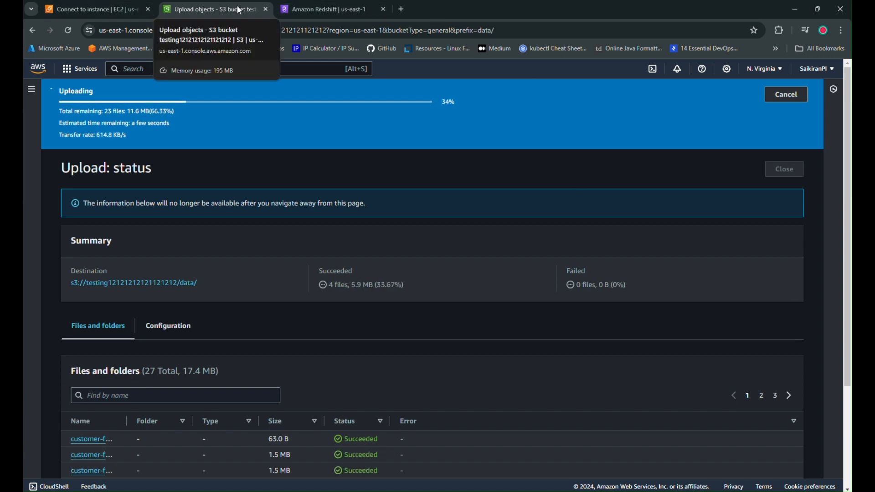
Download the JDBC 4.2 driver without AWS SDK from the Redshift clusters page and locate the saved jar file.
{"action": "left_click", "coordinate": [325, 9]}
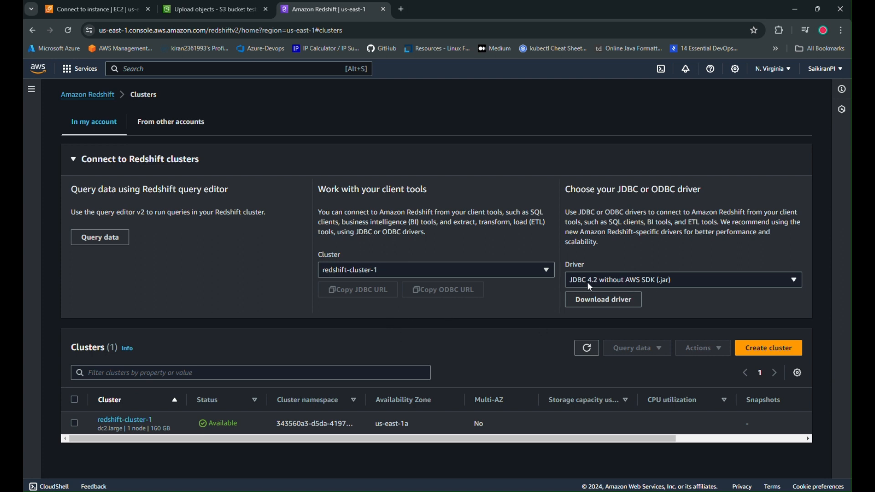
{"action": "left_click", "coordinate": [605, 300]}
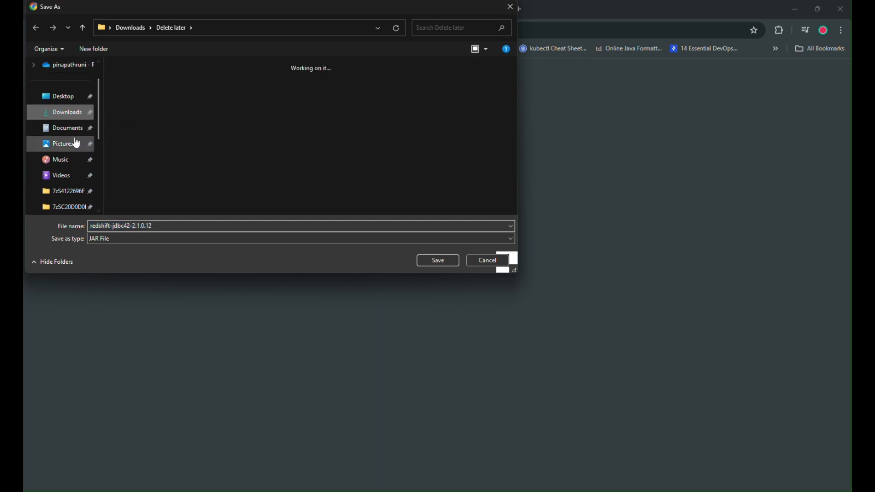
{"action": "left_click", "coordinate": [439, 261]}
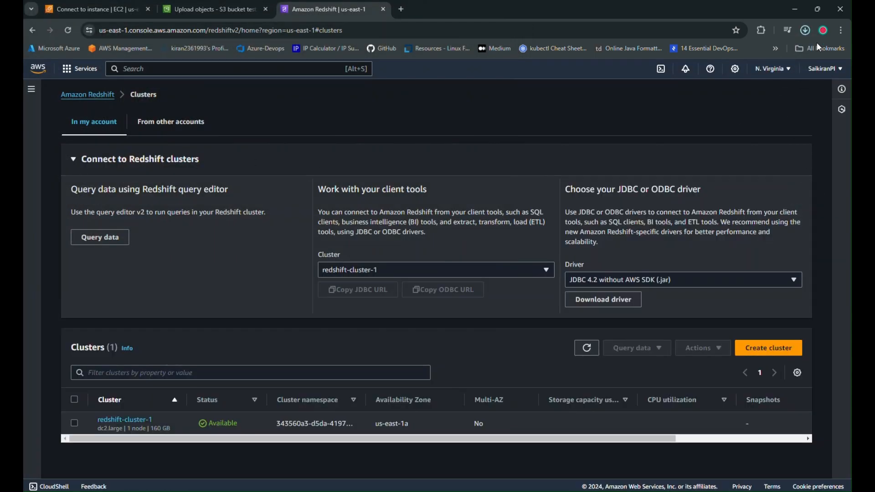
{"action": "left_click", "coordinate": [806, 31]}
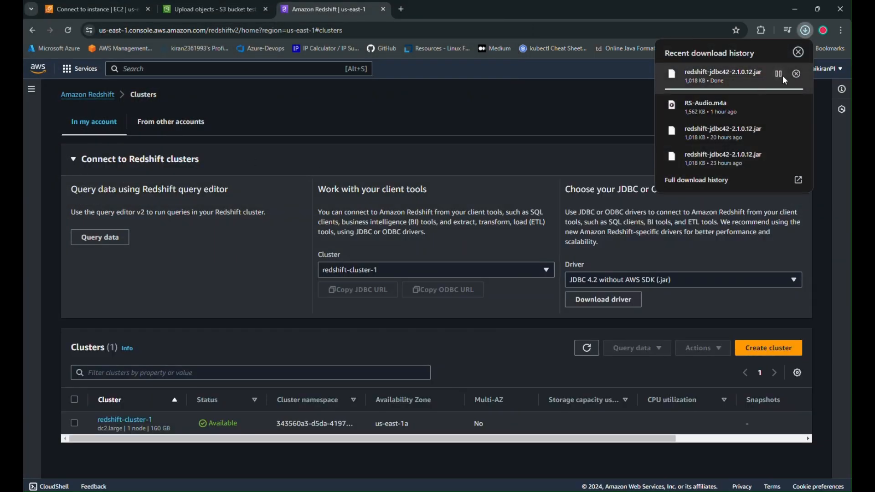
{"action": "left_click", "coordinate": [779, 75]}
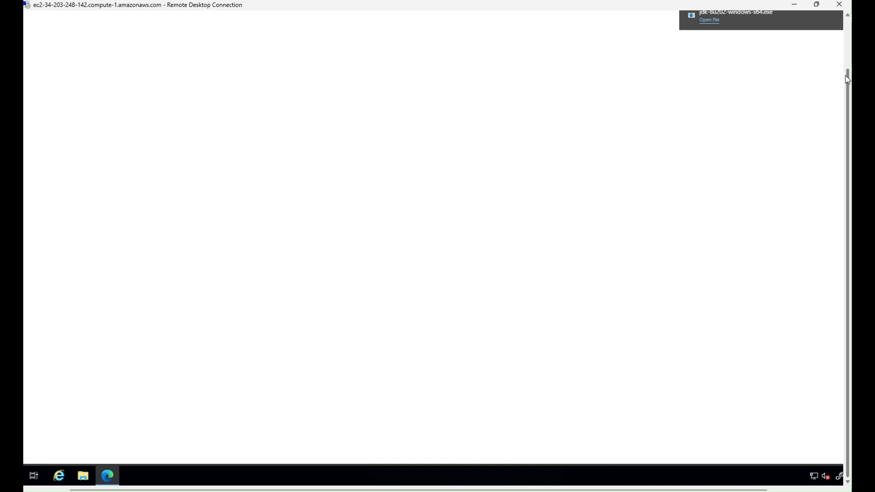
Copy redshift-jdbc42-2.1.0.12.jar into Local Disk (C:) on the remote Windows instance.
{"action": "left_click_drag", "start_coordinate": [847, 76], "coordinate": [847, 24]}
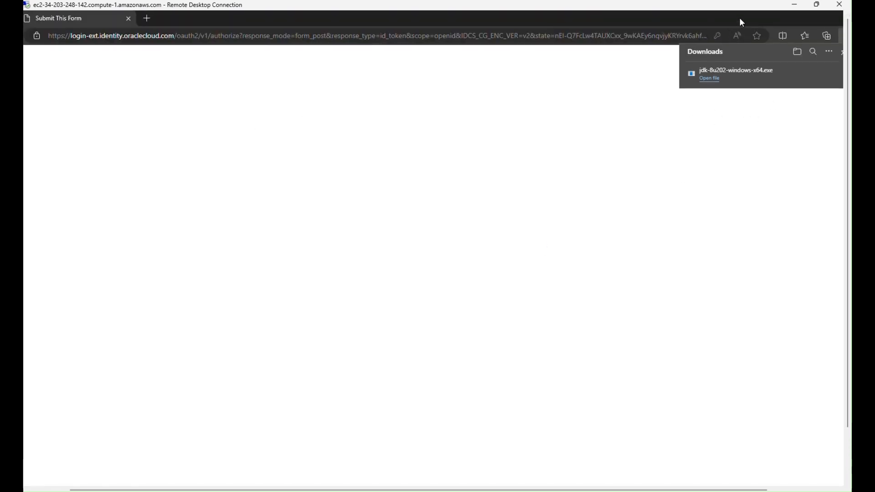
{"action": "double_click", "coordinate": [739, 18]}
{"action": "left_click", "coordinate": [614, 49]}
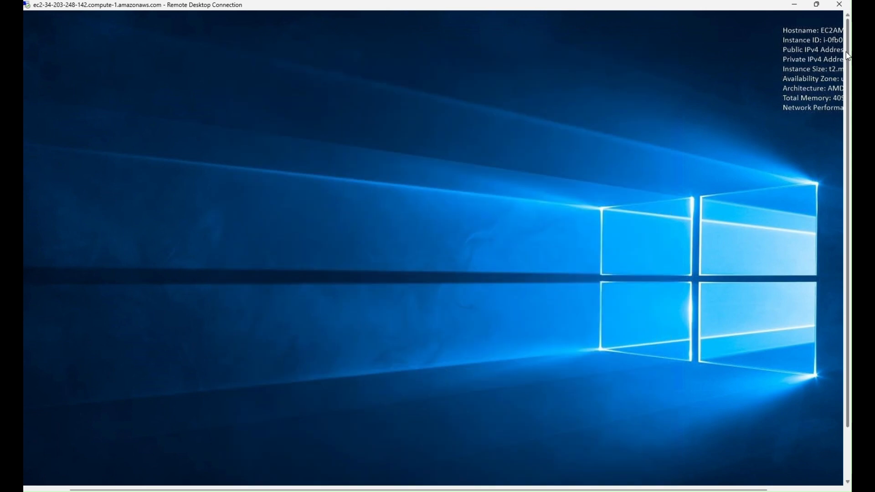
{"action": "left_click_drag", "start_coordinate": [846, 51], "coordinate": [839, 181]}
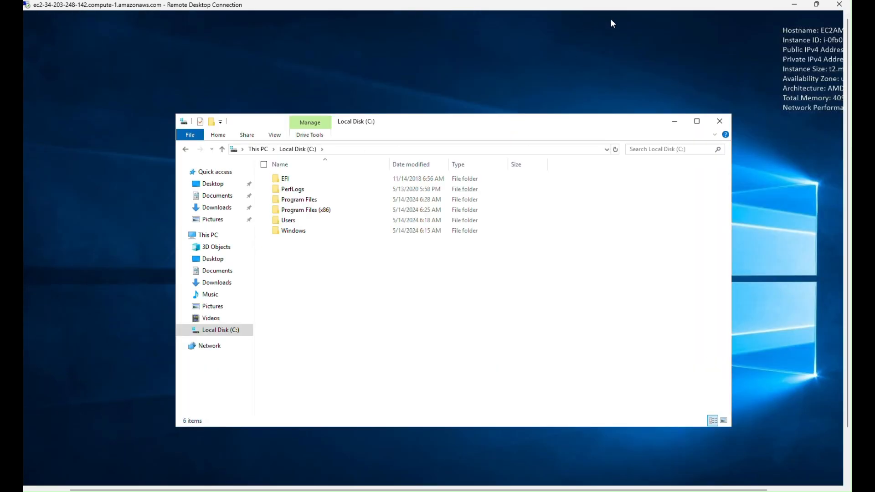
{"action": "key", "text": "ctrl+v"}
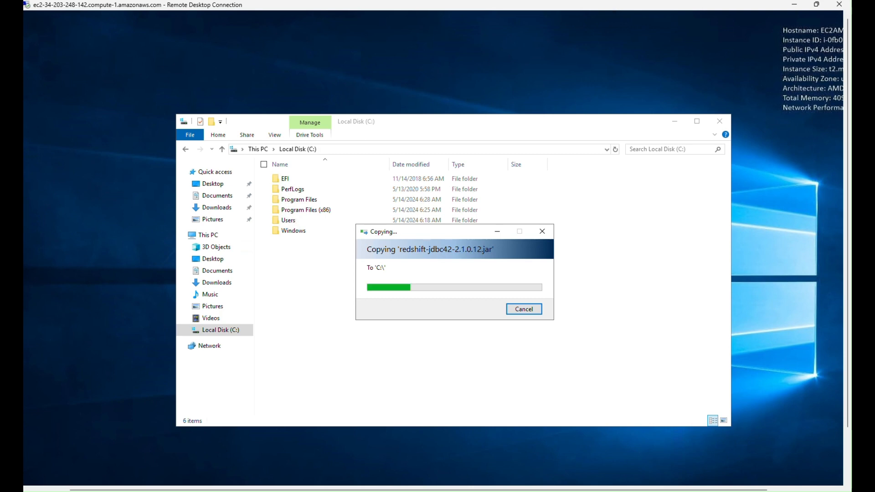
Copy the Workbench-Build125 zip archive from the local Desktop into Local Disk (C:) on the remote instance.
{"action": "left_click", "coordinate": [375, 450]}
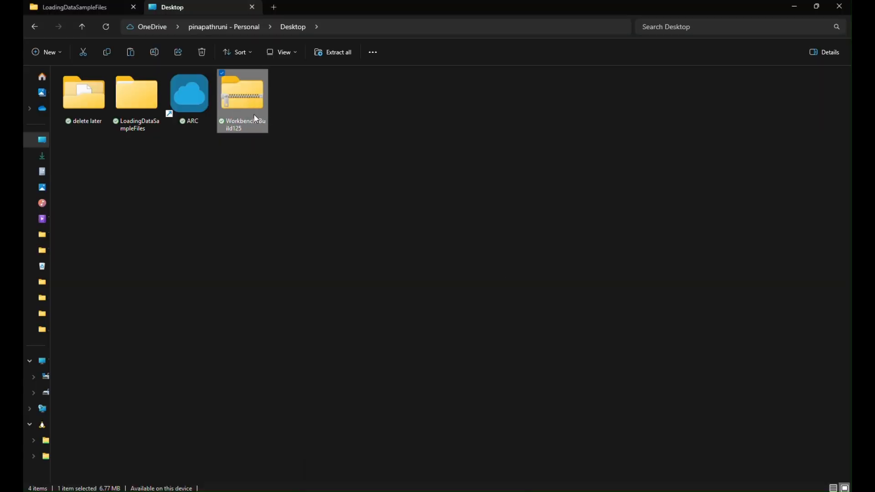
{"action": "left_click", "coordinate": [794, 7]}
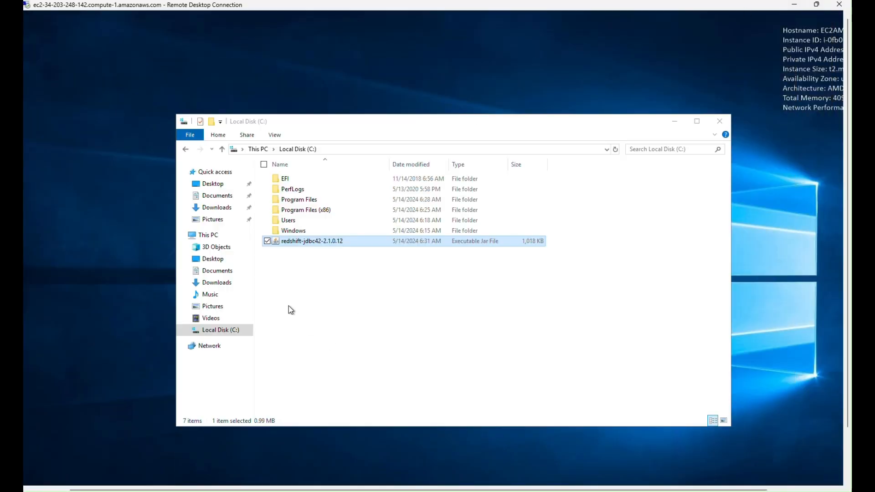
{"action": "left_click", "coordinate": [291, 310]}
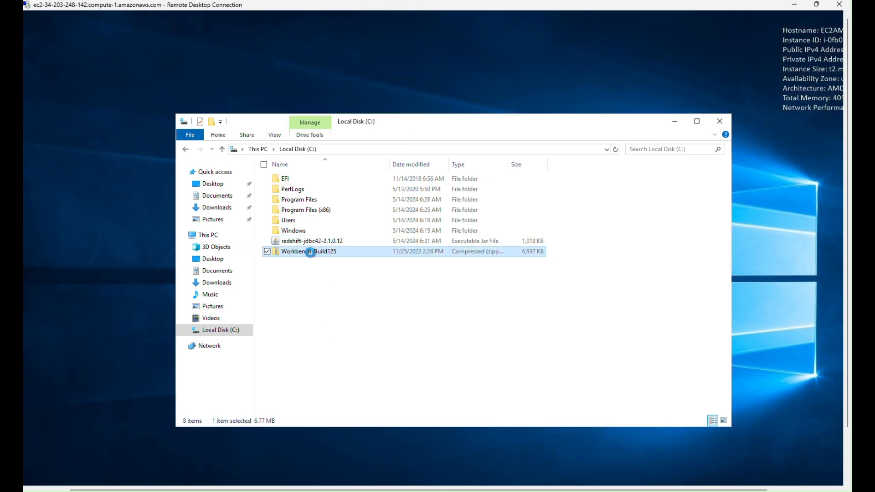
Extract the Workbench-Build125 archive to C:\Workbench-Build125.
{"action": "right_click", "coordinate": [310, 252]}
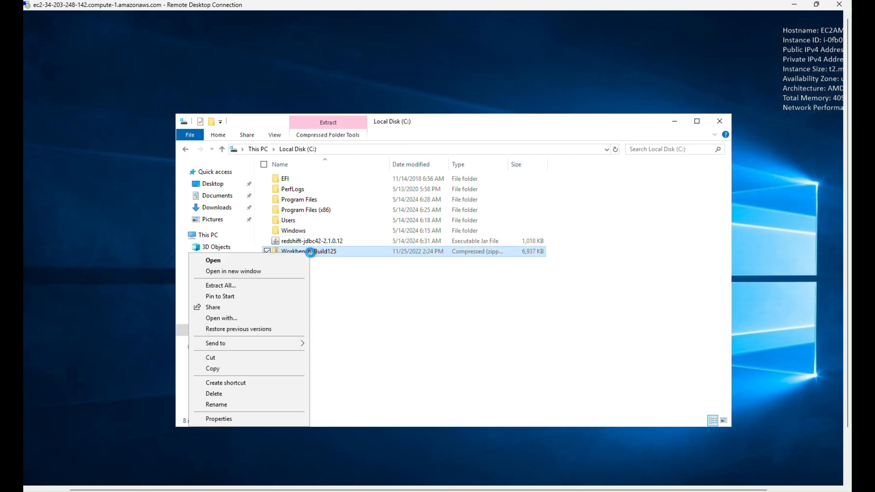
{"action": "left_click", "coordinate": [221, 286]}
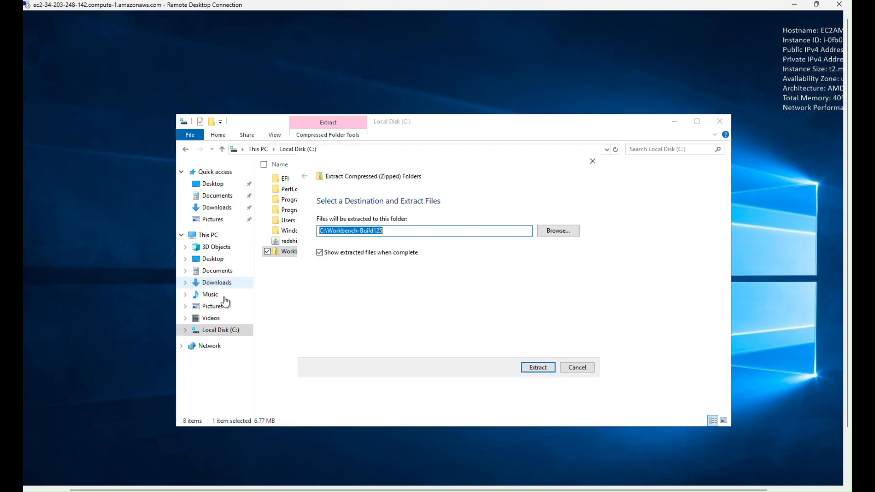
{"action": "left_click", "coordinate": [537, 369]}
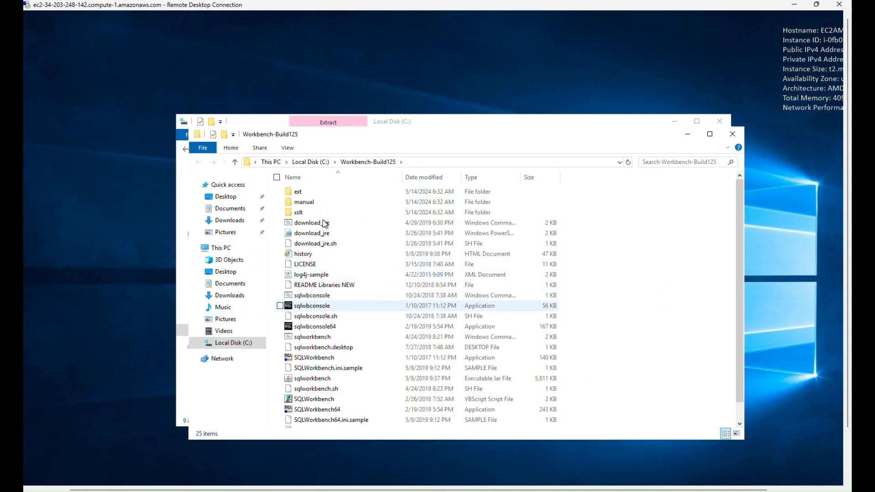
Delete the Workbench-Build125 zip archive from Local Disk (C:), keeping the extracted folder.
{"action": "left_click_drag", "start_coordinate": [481, 149], "coordinate": [481, 153]}
{"action": "left_click", "coordinate": [471, 125]}
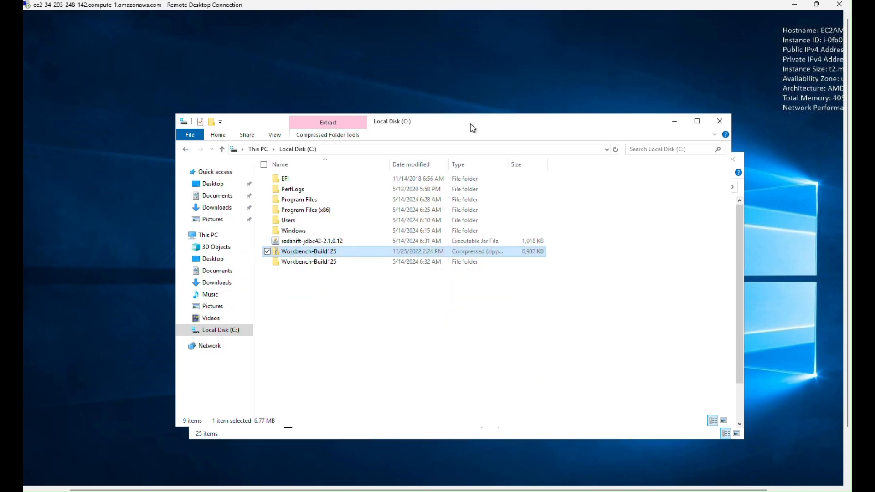
{"action": "double_click", "coordinate": [306, 251]}
{"action": "key", "text": "Delete"}
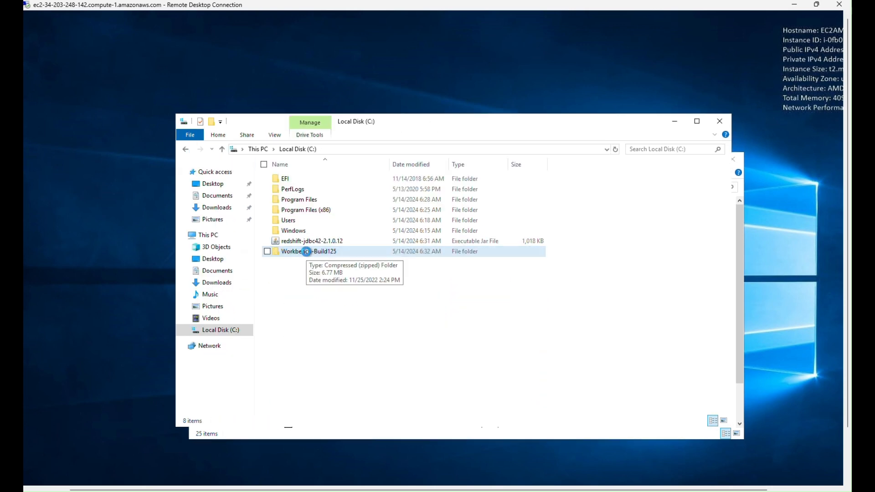
Launch the SQLWorkbench64 application from the extracted Workbench-Build125 folder.
{"action": "left_click", "coordinate": [742, 206]}
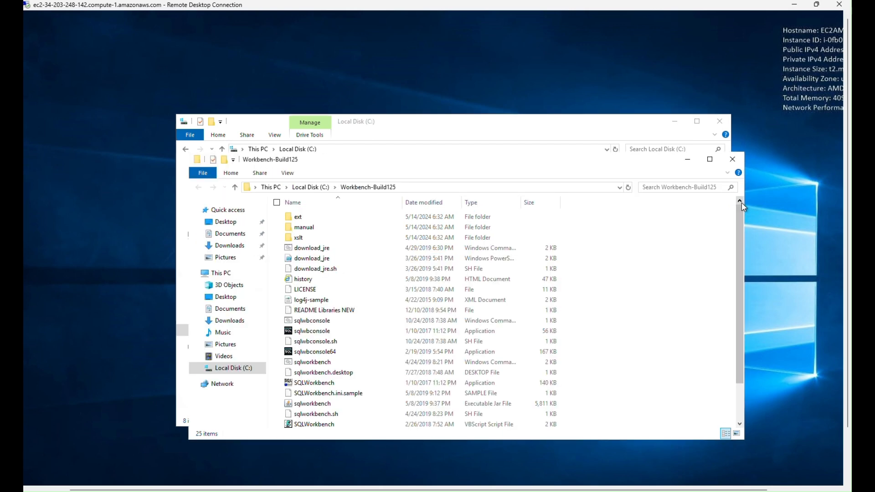
{"action": "scroll", "coordinate": [406, 323], "scroll_direction": "down", "scroll_amount": 1}
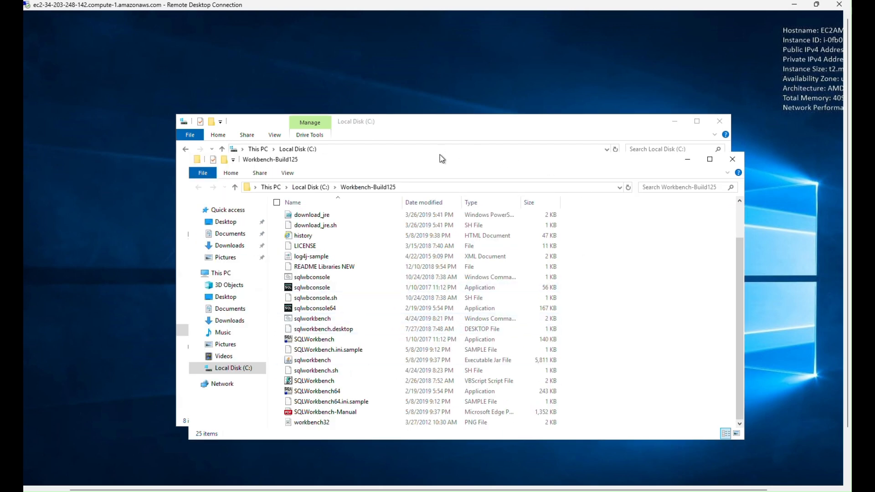
{"action": "left_click_drag", "start_coordinate": [439, 149], "coordinate": [439, 124]}
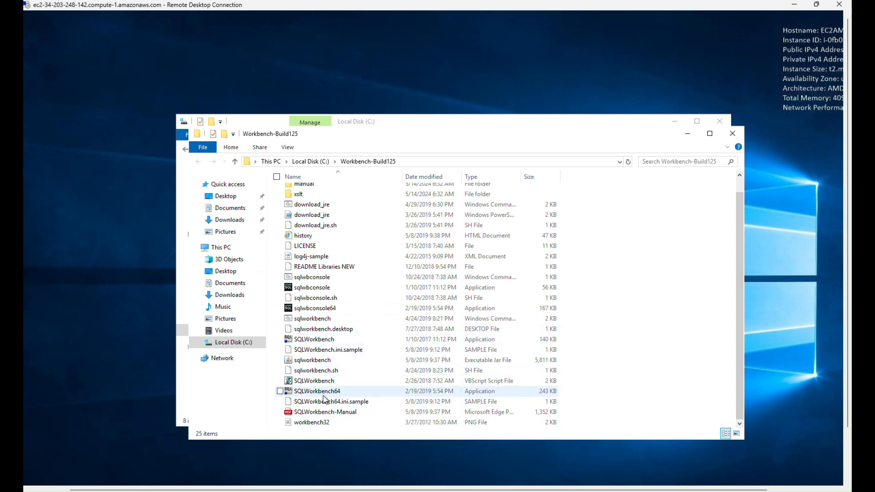
{"action": "double_click", "coordinate": [336, 394]}
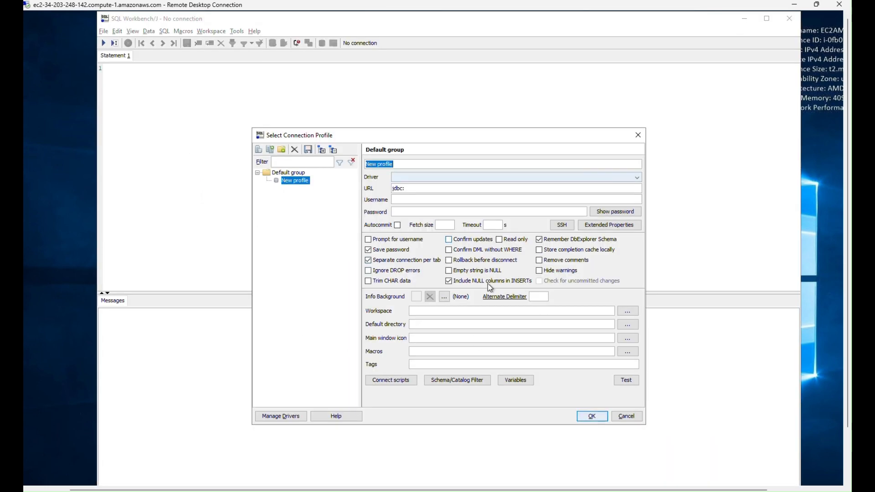
Remove the default library entry from the Amazon Redshift driver in SQL Workbench/J's driver management.
{"action": "left_click", "coordinate": [281, 416]}
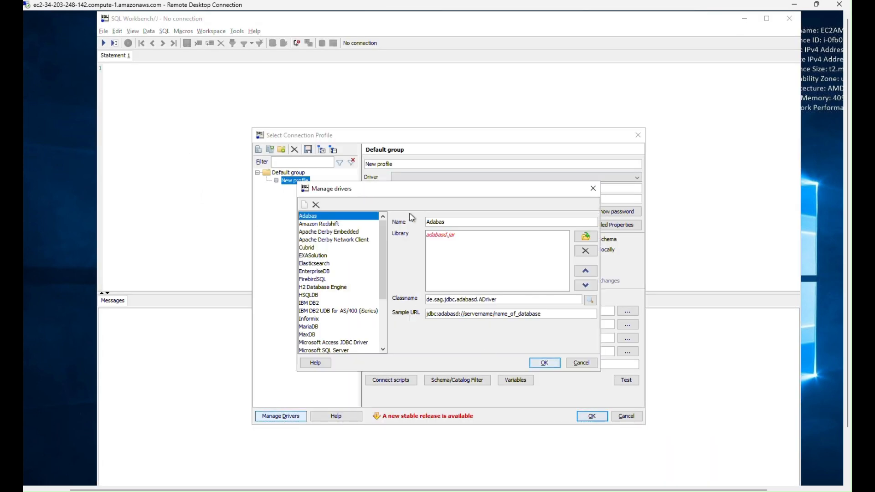
{"action": "left_click", "coordinate": [319, 225]}
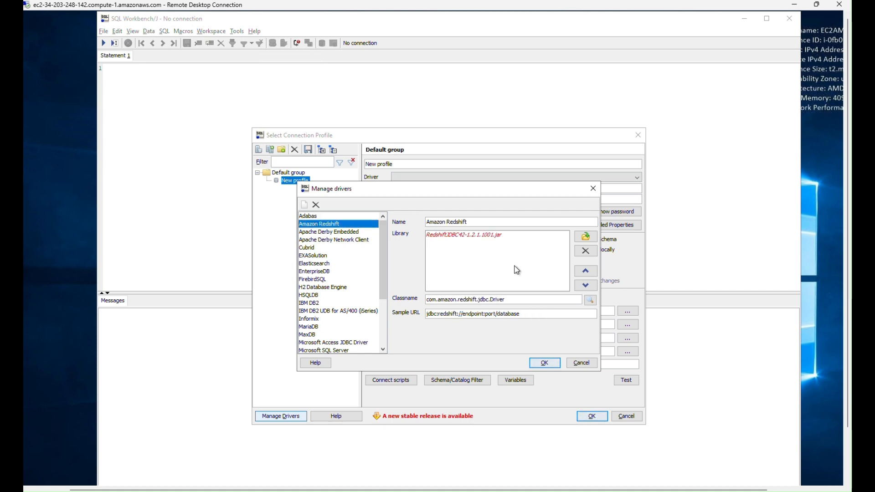
{"action": "left_click", "coordinate": [483, 234]}
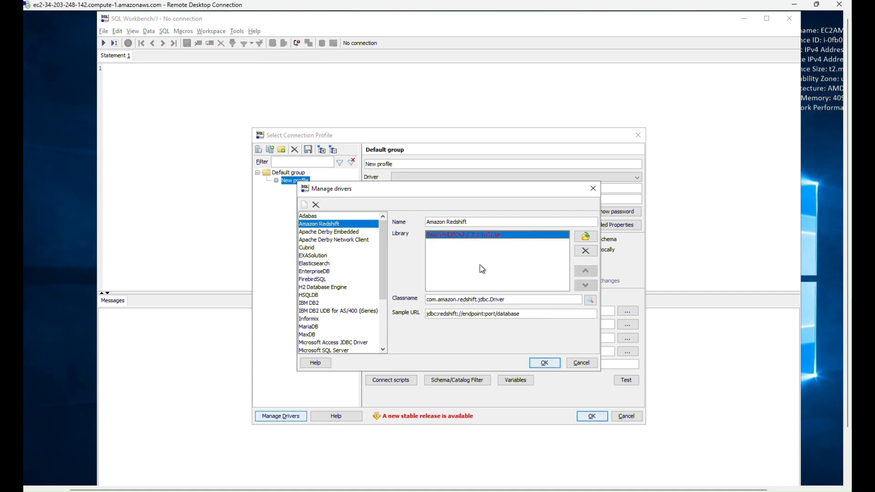
{"action": "left_click", "coordinate": [586, 251]}
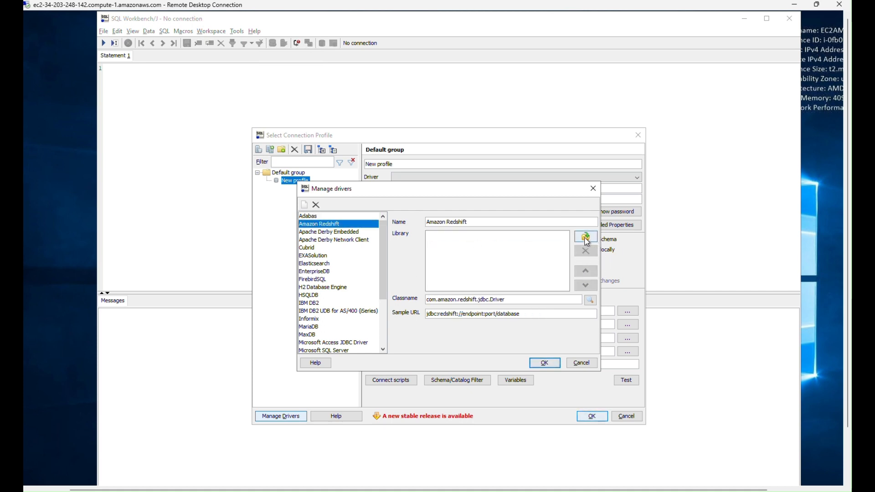
Add C:\redshift-jdbc42-2.1.0.12.jar as the Amazon Redshift driver's library and save the driver settings.
{"action": "left_click", "coordinate": [587, 238]}
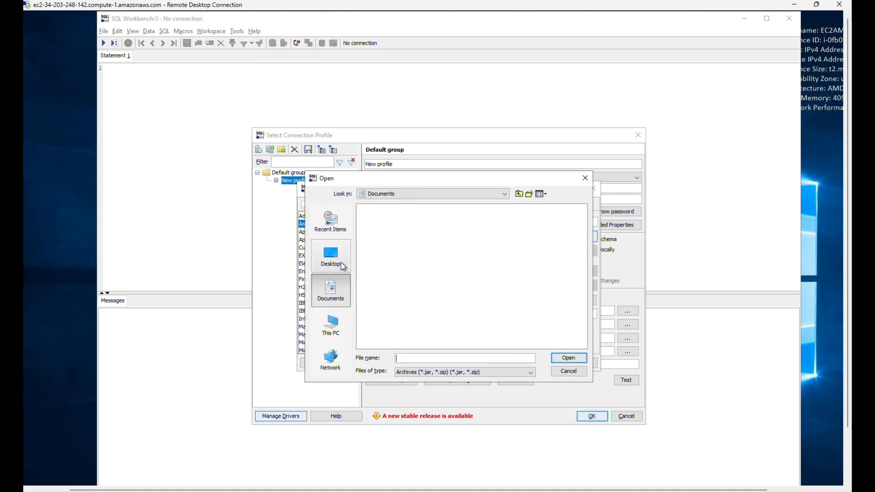
{"action": "left_click", "coordinate": [333, 336]}
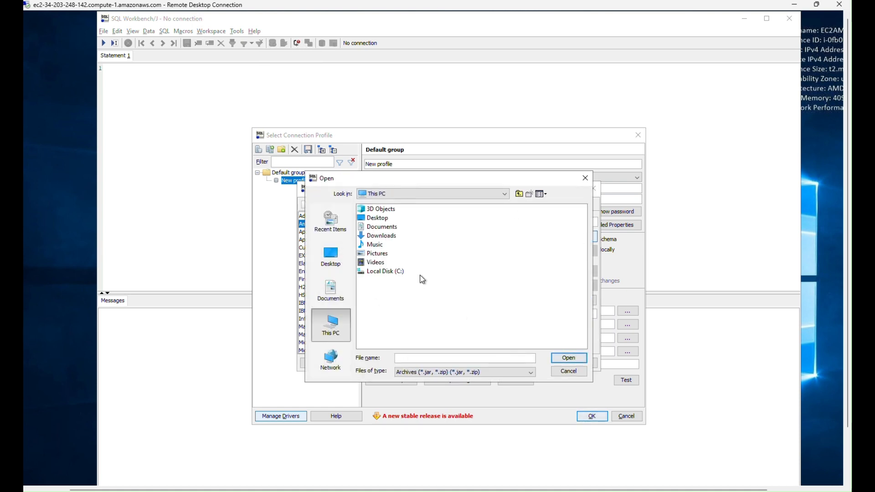
{"action": "double_click", "coordinate": [379, 272]}
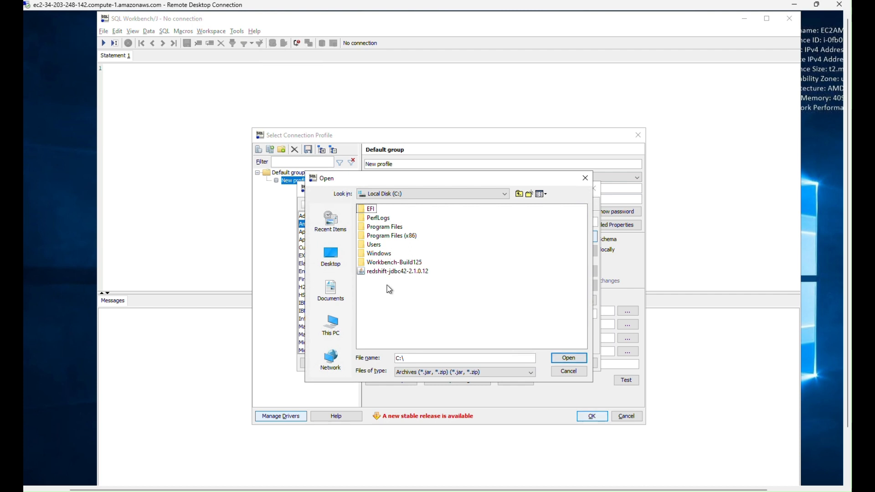
{"action": "left_click", "coordinate": [389, 273]}
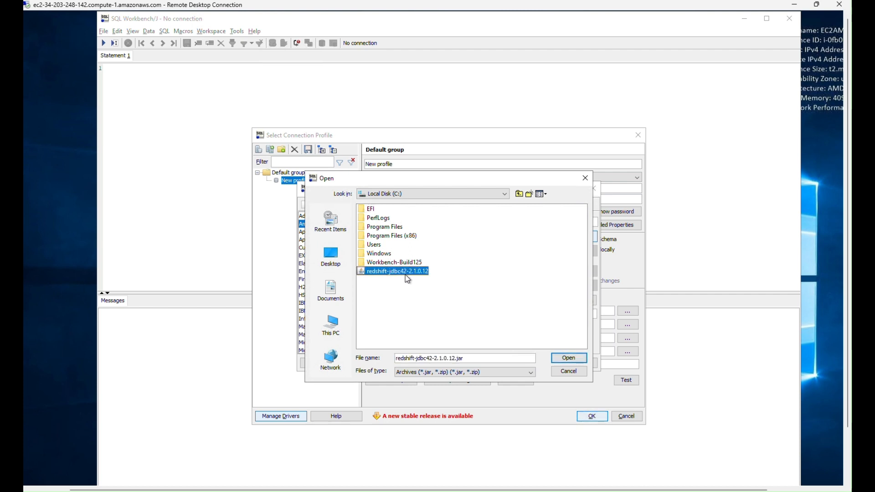
{"action": "left_click", "coordinate": [570, 359]}
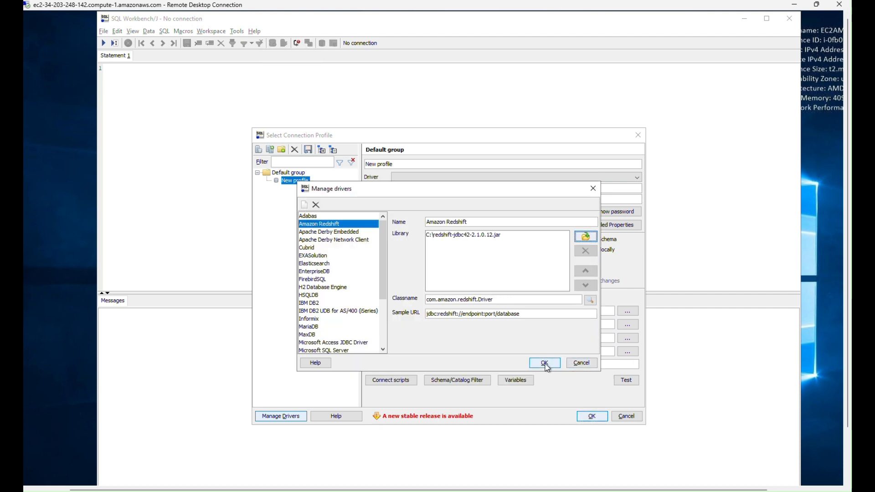
{"action": "left_click", "coordinate": [545, 364]}
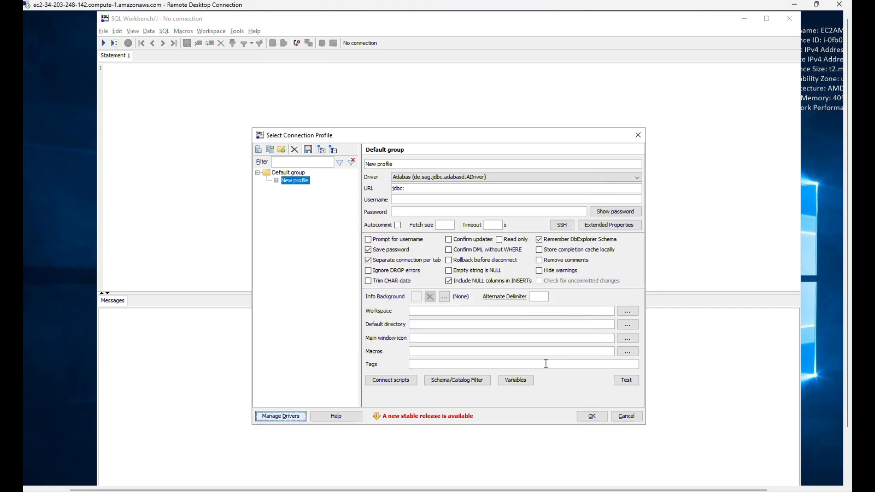
Name the new connection profile testing and assign it the Amazon Redshift (com.amazon.redshift.Driver) driver.
{"action": "left_click", "coordinate": [411, 165]}
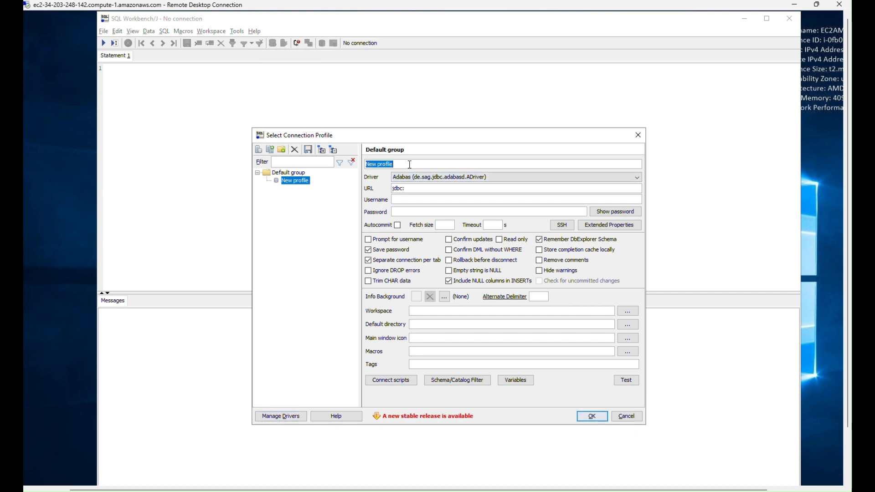
{"action": "type", "text": "ts"}
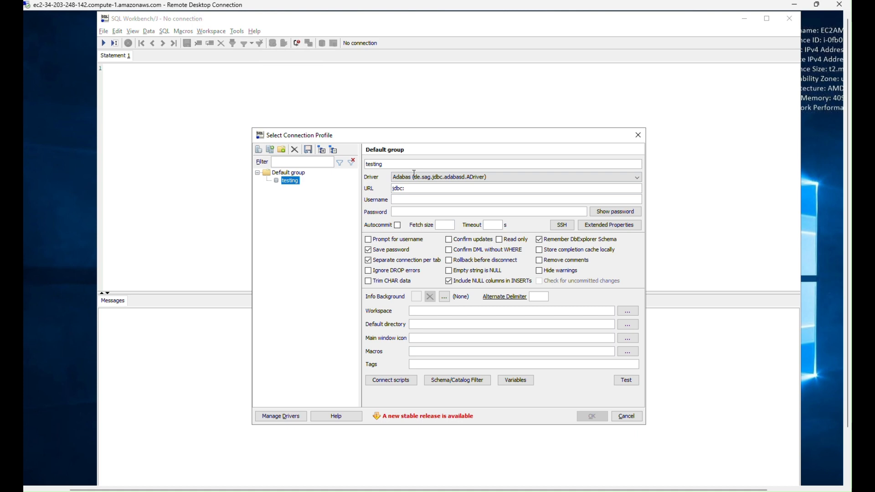
{"action": "left_click", "coordinate": [422, 179]}
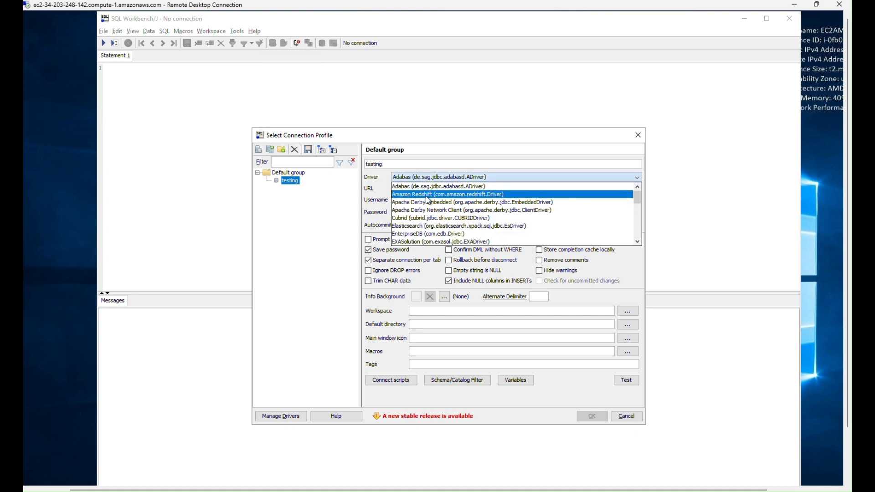
{"action": "left_click", "coordinate": [426, 196]}
Replace the testing profile's placeholder URL with the JDBC URL of redshift-cluster-1, copied from the Amazon Redshift console in the browser.
{"action": "double_click", "coordinate": [492, 191]}
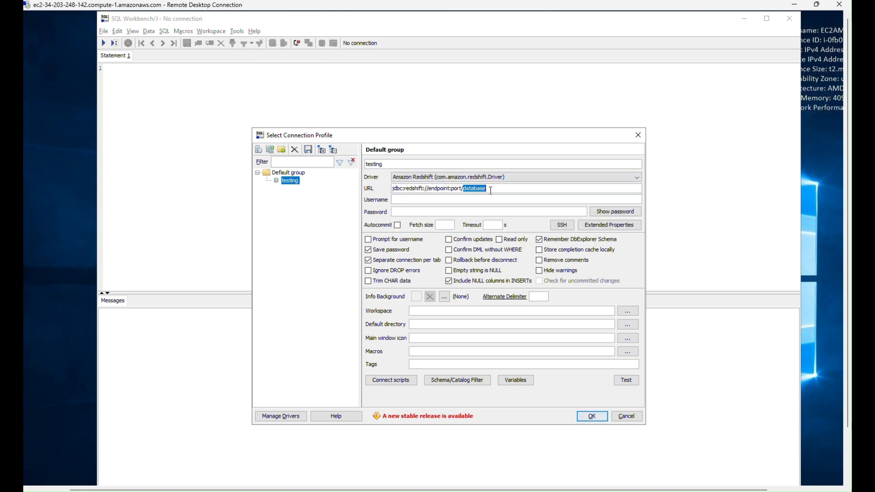
{"action": "key", "text": "ctrl+a"}
{"action": "key", "text": "BackSpace"}
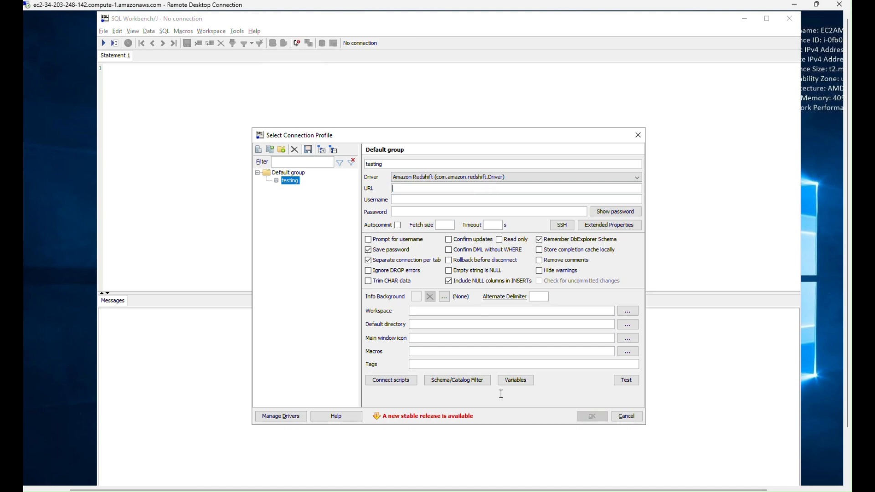
{"action": "left_click", "coordinate": [441, 490]}
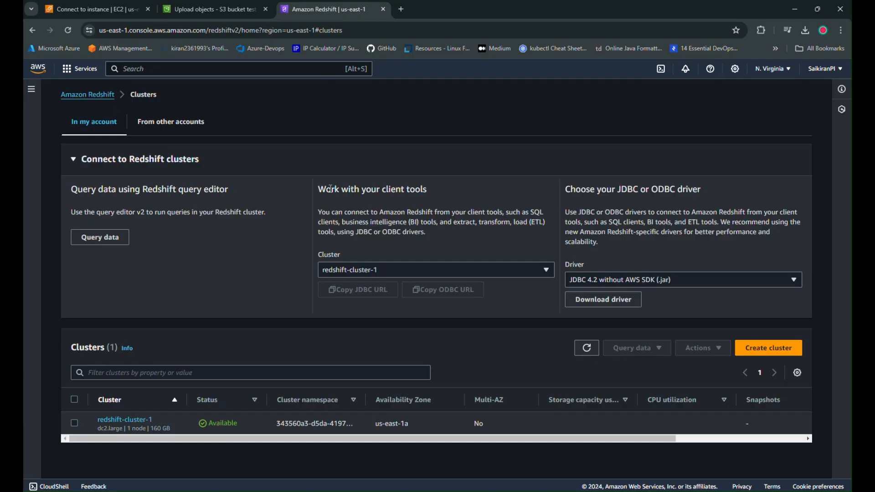
{"action": "left_click", "coordinate": [405, 275]}
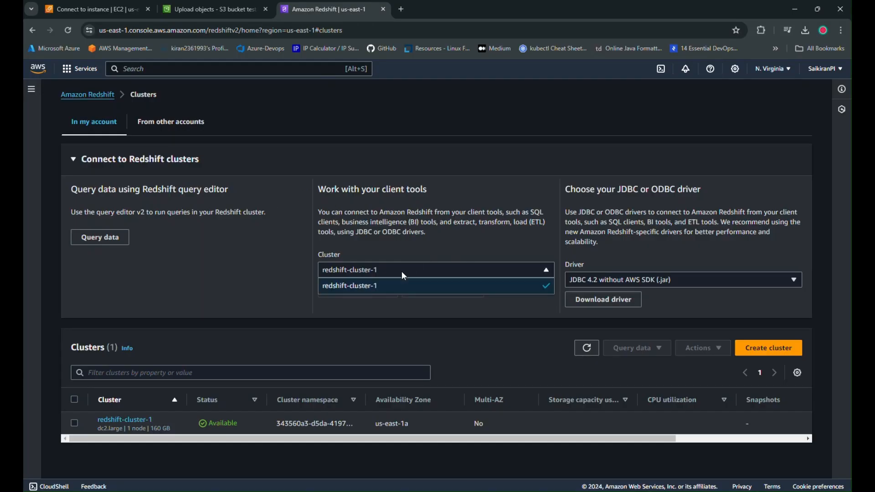
{"action": "left_click", "coordinate": [391, 291]}
{"action": "left_click", "coordinate": [353, 291]}
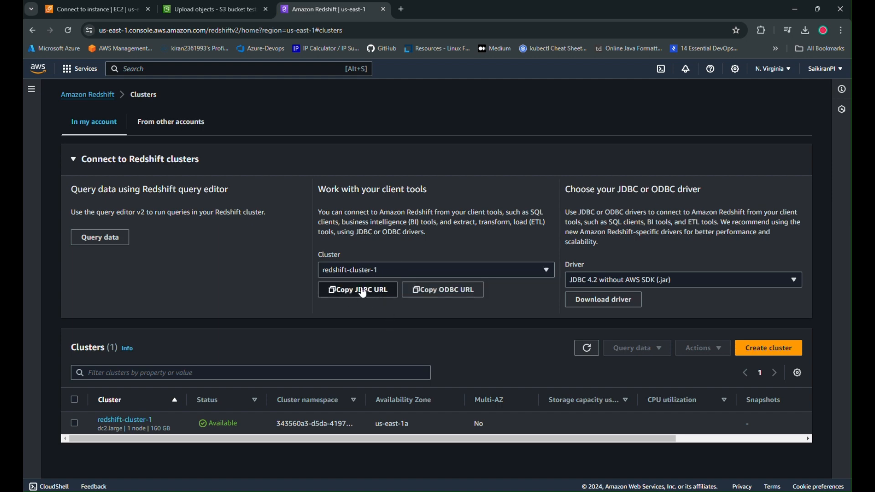
{"action": "key", "text": "alt+Tab"}
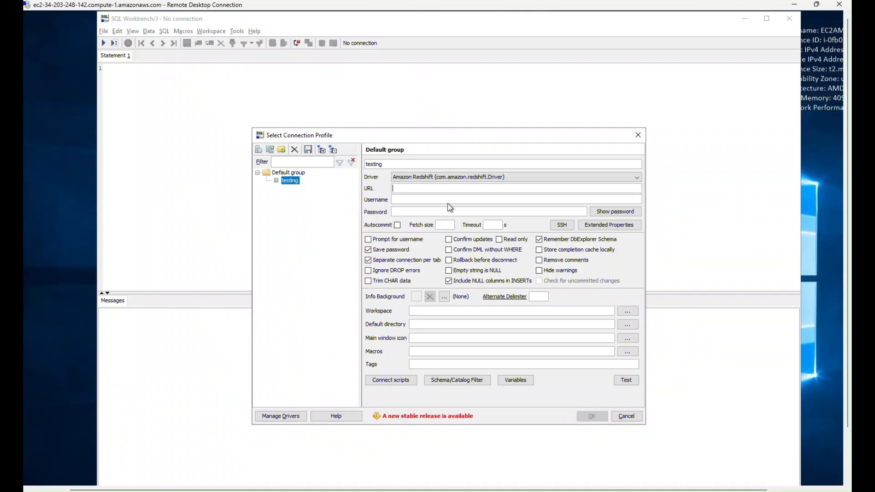
{"action": "key", "text": "ctrl+v"}
Enter the cluster's admin username and password, enable Autocommit, and connect with the testing profile.
{"action": "left_click", "coordinate": [409, 200]}
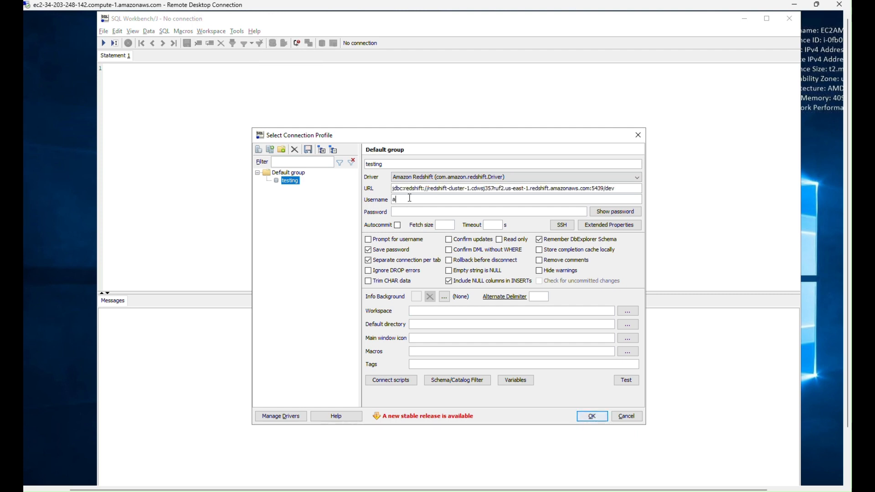
{"action": "key", "text": "Tab"}
{"action": "left_click", "coordinate": [397, 226]}
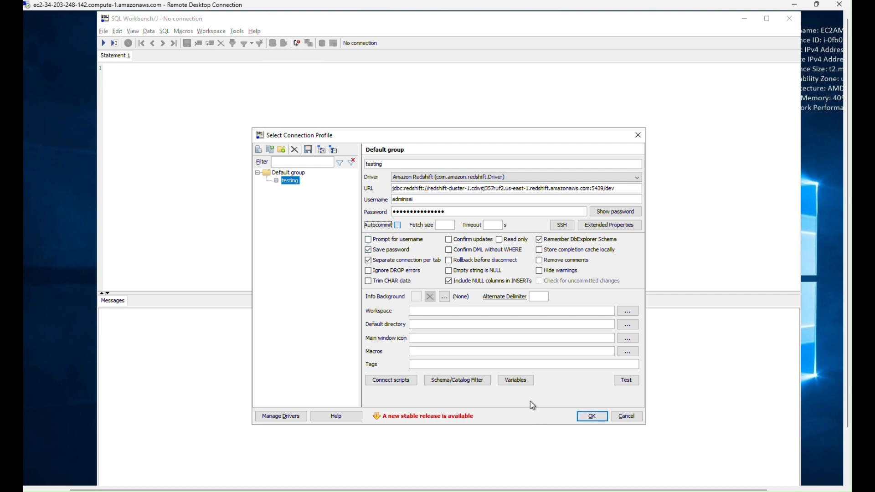
{"action": "left_click", "coordinate": [592, 416]}
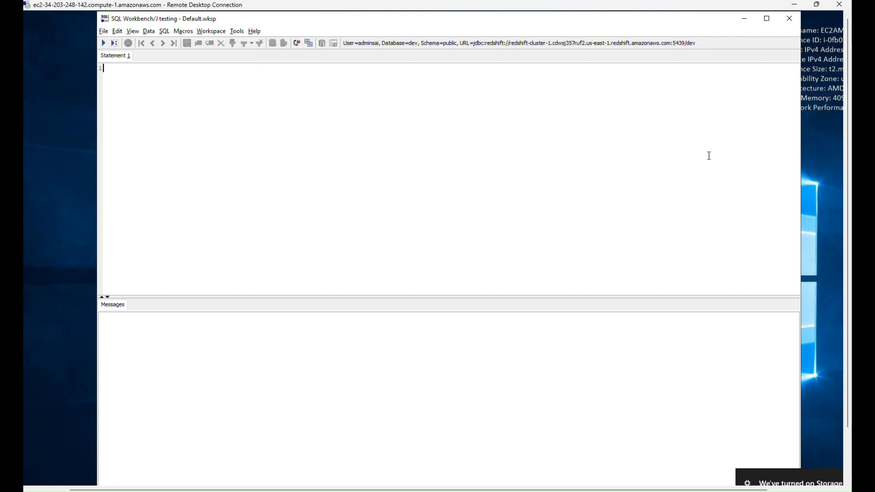
Reposition the SQL Workbench/J window so it fits the remote desktop and enlarge its messages area.
{"action": "left_click_drag", "start_coordinate": [713, 12], "coordinate": [726, 170]}
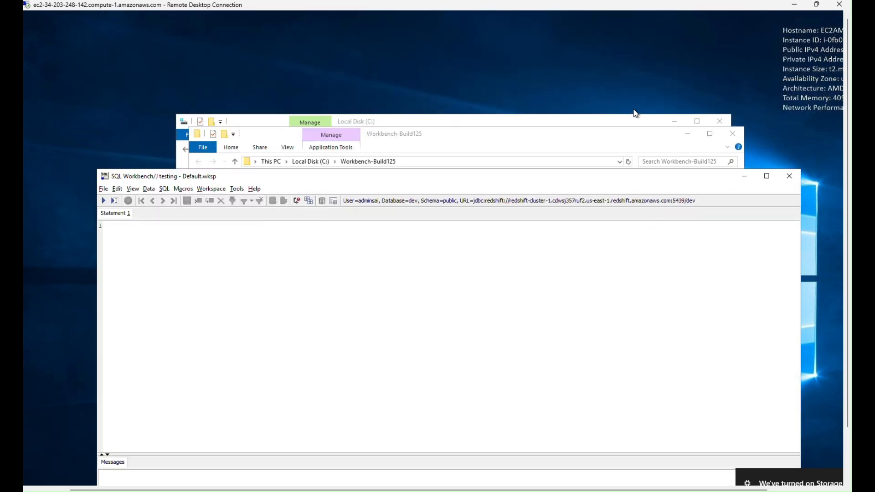
{"action": "left_click_drag", "start_coordinate": [632, 181], "coordinate": [636, 78]}
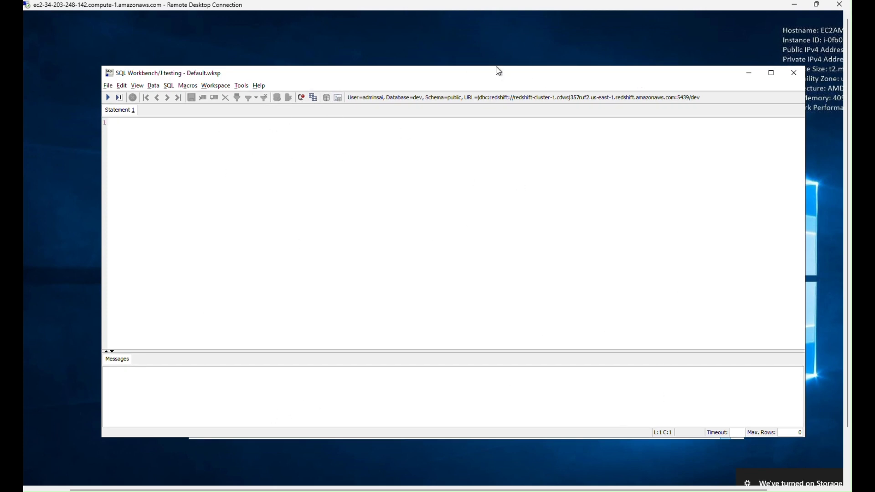
{"action": "left_click_drag", "start_coordinate": [499, 74], "coordinate": [494, 57]}
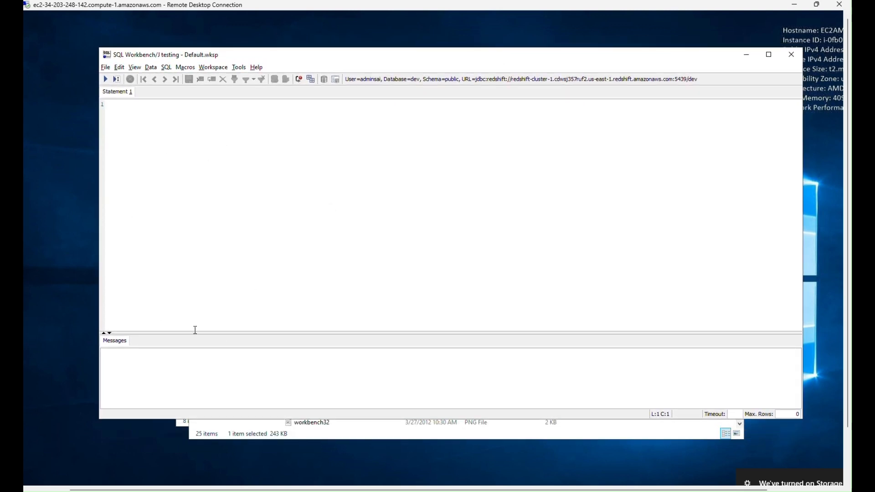
{"action": "left_click_drag", "start_coordinate": [195, 334], "coordinate": [233, 194]}
Copy the select distinct(tablename) from pg_table_def query for schema 'public' from the VS Code text file and run it in SQL Workbench/J.
{"action": "left_click", "coordinate": [447, 491]}
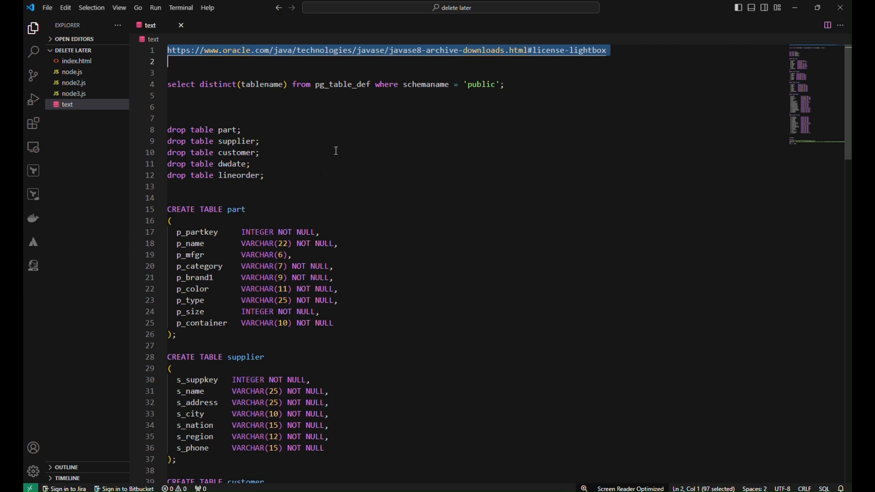
{"action": "left_click_drag", "start_coordinate": [507, 85], "coordinate": [167, 85]}
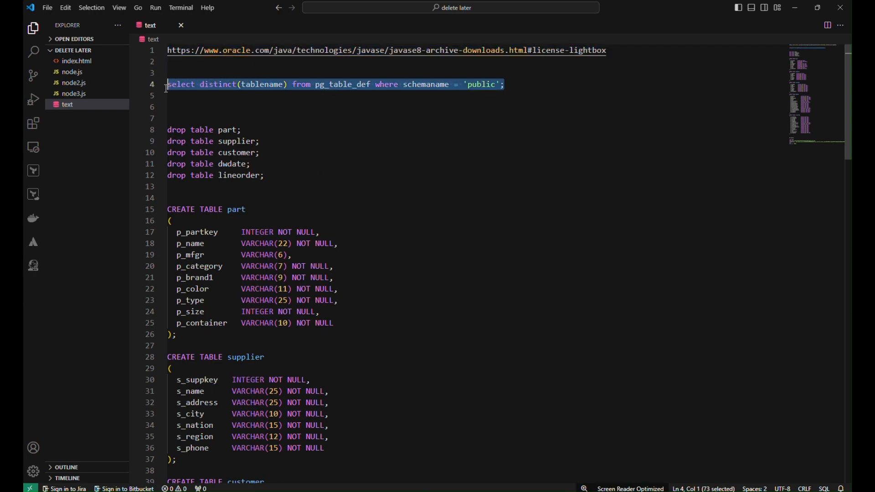
{"action": "left_click", "coordinate": [795, 8]}
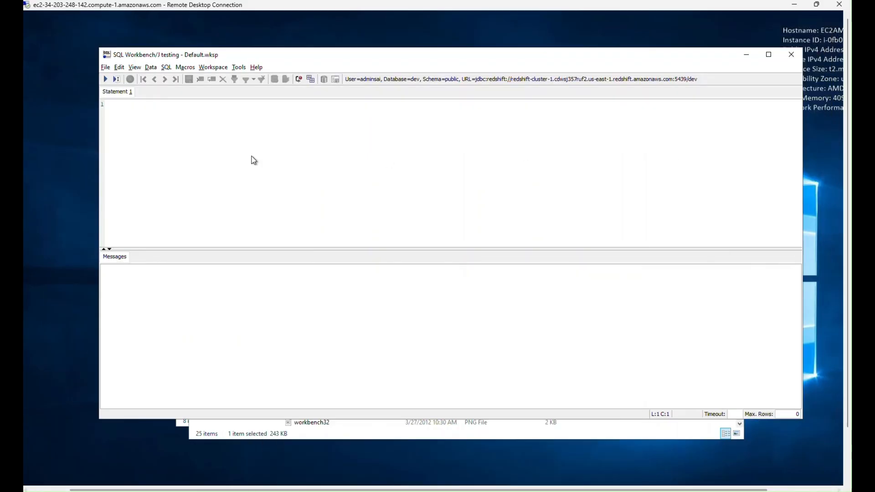
{"action": "right_click", "coordinate": [201, 133]}
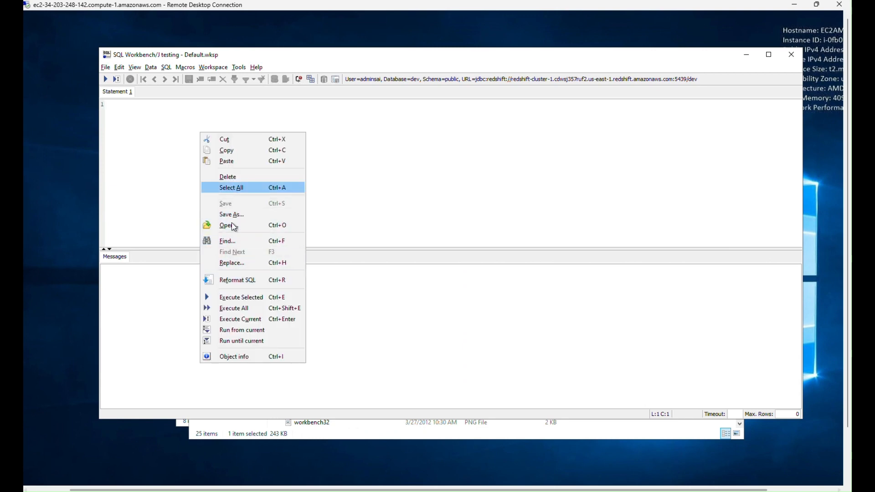
{"action": "left_click", "coordinate": [231, 162]}
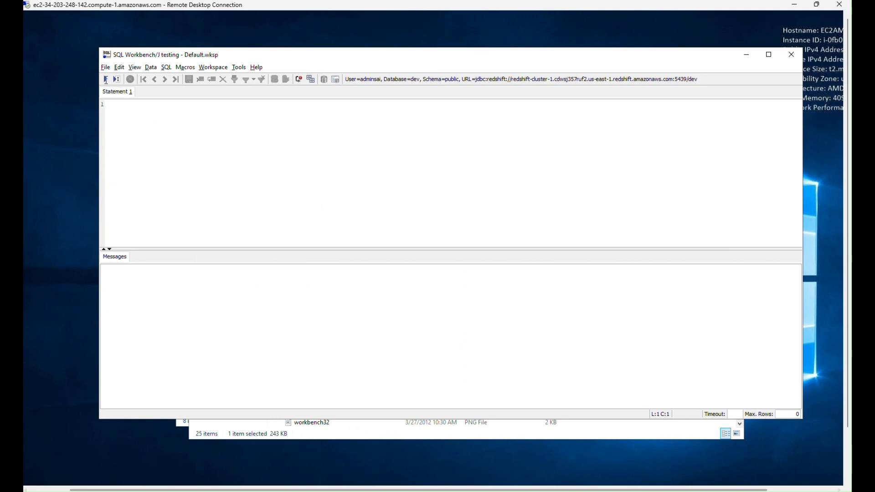
{"action": "left_click", "coordinate": [106, 80]}
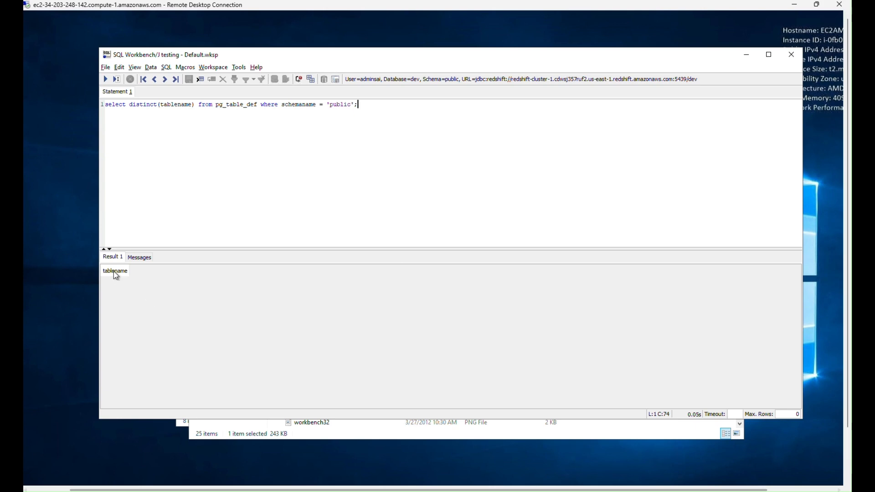
Enlarge the query result text and toggle the sort order of the tablename column to inspect it.
{"action": "scroll", "coordinate": [115, 273], "scroll_direction": "up", "scroll_amount": 12}
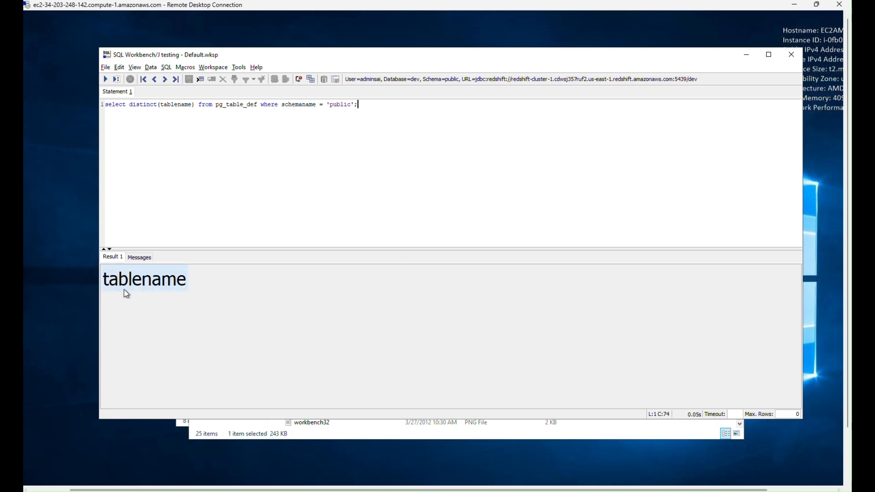
{"action": "left_click", "coordinate": [128, 291]}
{"action": "left_click", "coordinate": [131, 292]}
{"action": "scroll", "coordinate": [214, 326], "scroll_direction": "down", "scroll_amount": 4}
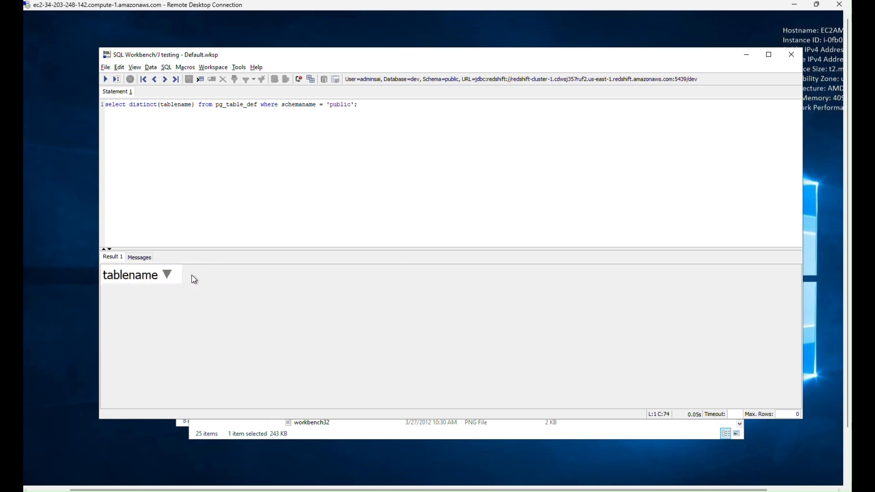
{"action": "left_click", "coordinate": [138, 274]}
Open a second statement tab and copy the drop and CREATE TABLE script for part, supplier, customer, dwdate and lineorder from VS Code.
{"action": "left_click", "coordinate": [218, 161]}
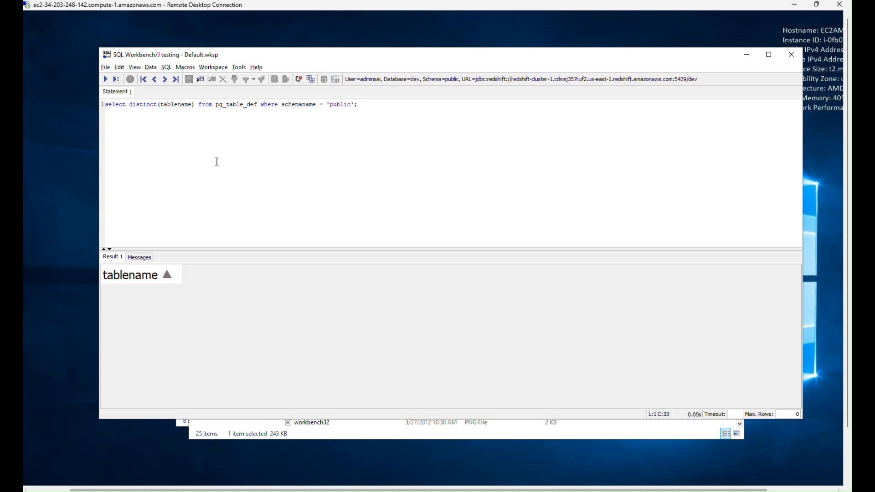
{"action": "key", "text": "ctrl+t"}
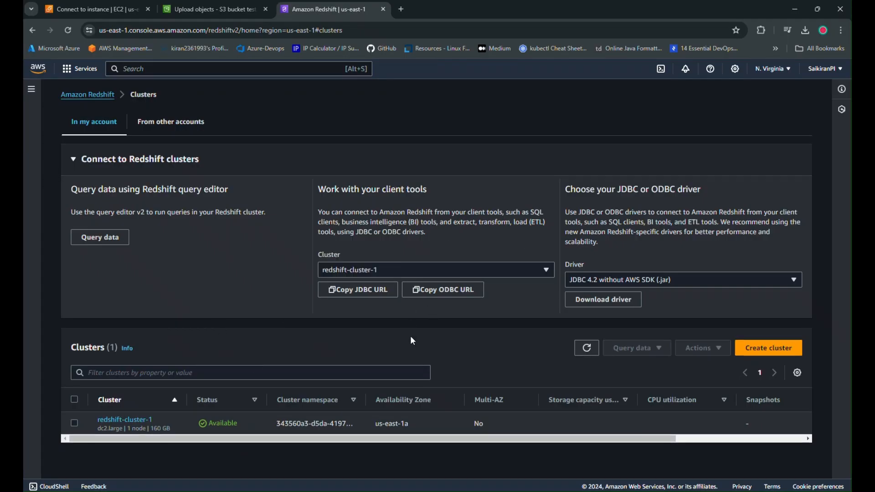
{"action": "key", "text": "alt+Tab"}
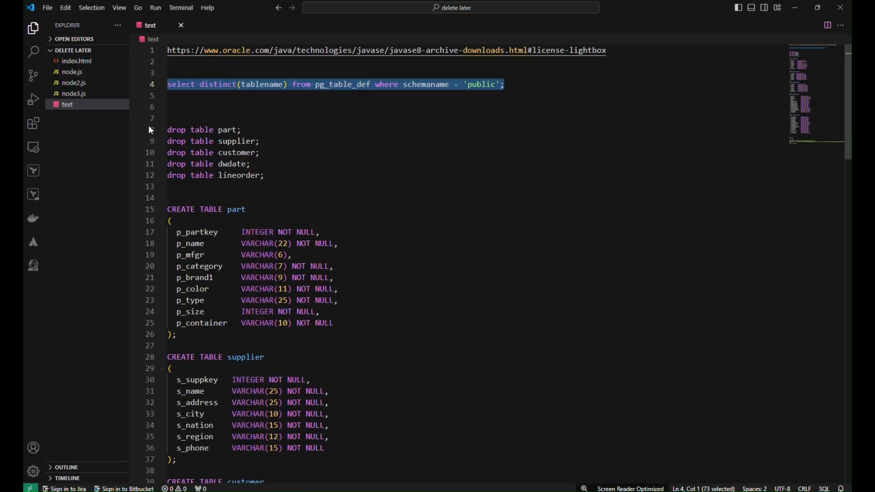
{"action": "left_click_drag", "start_coordinate": [174, 129], "coordinate": [172, 220]}
{"action": "scroll", "coordinate": [272, 220], "scroll_direction": "down", "scroll_amount": 4}
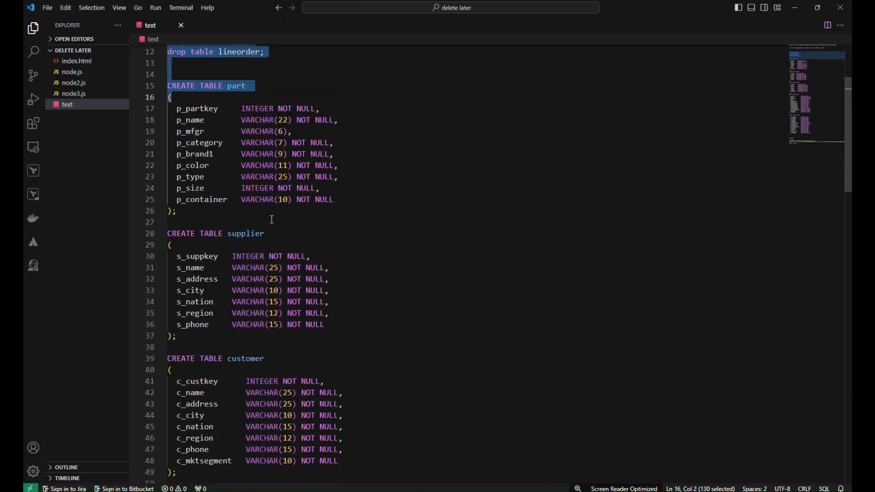
{"action": "scroll", "coordinate": [272, 219], "scroll_direction": "down", "scroll_amount": 2}
{"action": "left_click_drag", "start_coordinate": [272, 219], "coordinate": [170, 454]}
{"action": "scroll", "coordinate": [256, 275], "scroll_direction": "down", "scroll_amount": 7}
{"action": "scroll", "coordinate": [256, 275], "scroll_direction": "down", "scroll_amount": 10}
{"action": "scroll", "coordinate": [256, 292], "scroll_direction": "up", "scroll_amount": 3}
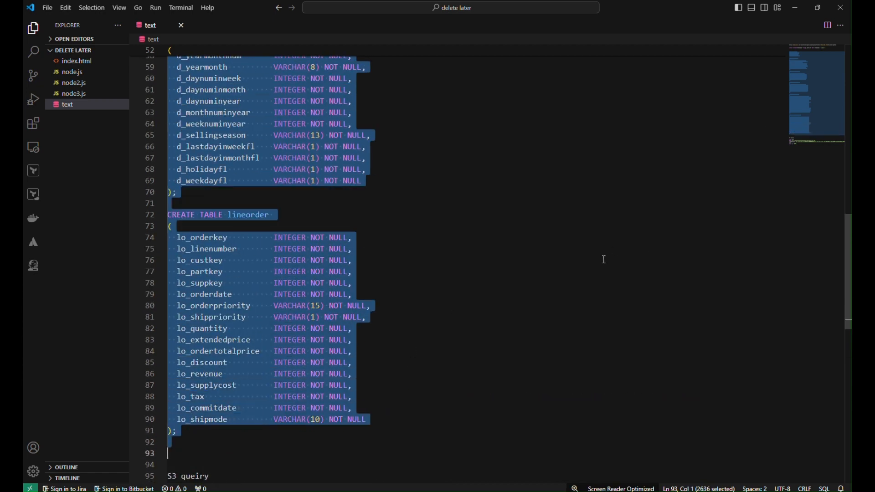
Paste the table creation script into SQL Workbench/J's second statement tab and run it, ignoring all errors.
{"action": "left_click", "coordinate": [794, 8]}
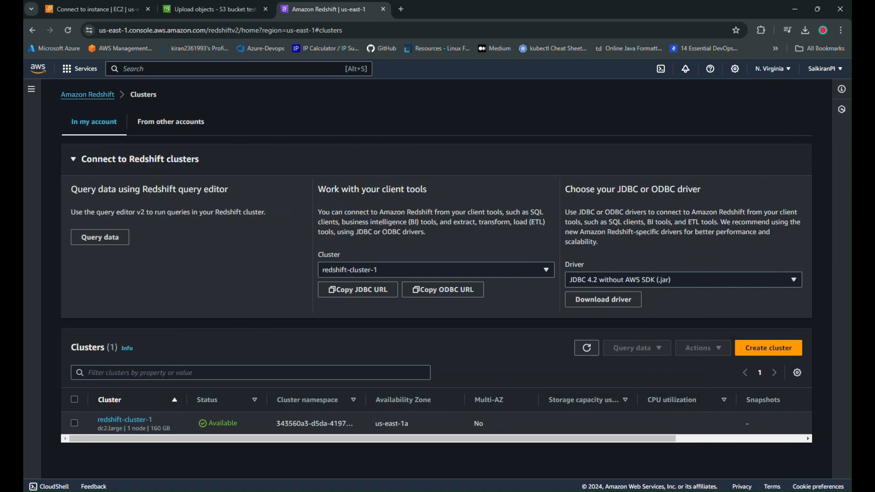
{"action": "key", "text": "alt+Tab"}
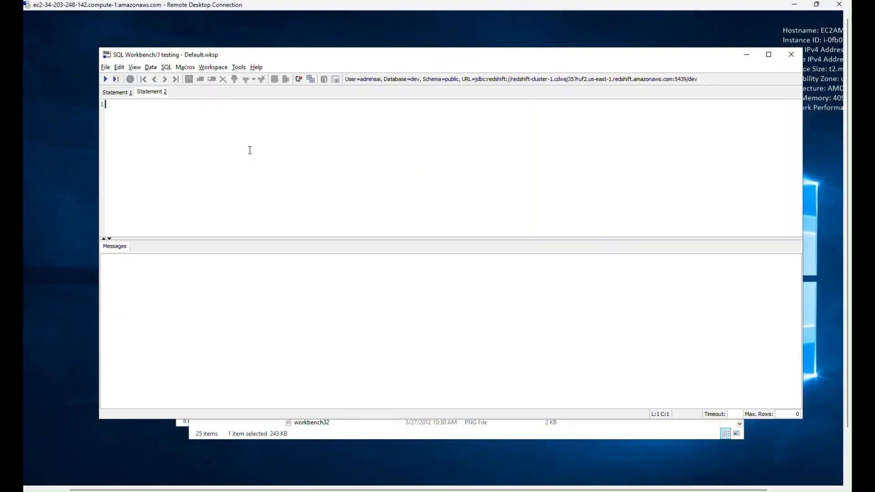
{"action": "key", "text": "ctrl+v"}
{"action": "left_click", "coordinate": [105, 79]}
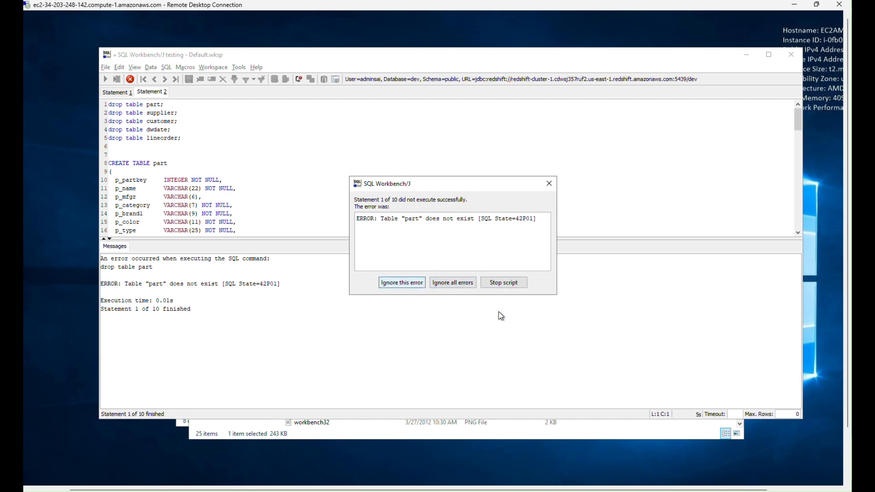
{"action": "left_click", "coordinate": [451, 284]}
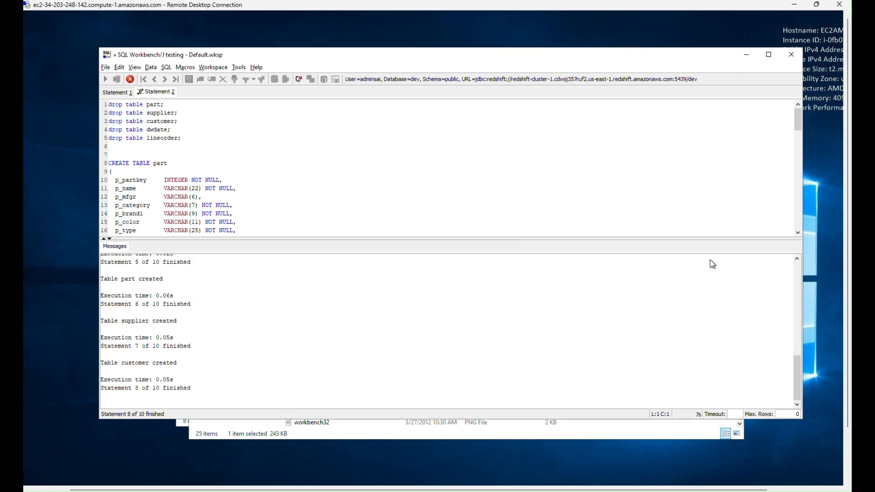
Write the query select * from part; in a third statement tab.
{"action": "left_click", "coordinate": [280, 206]}
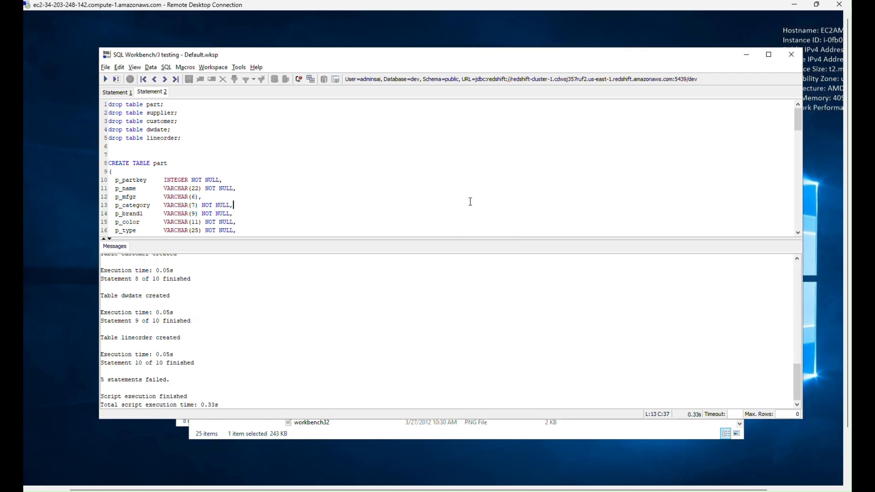
{"action": "key", "text": "ctrl+t"}
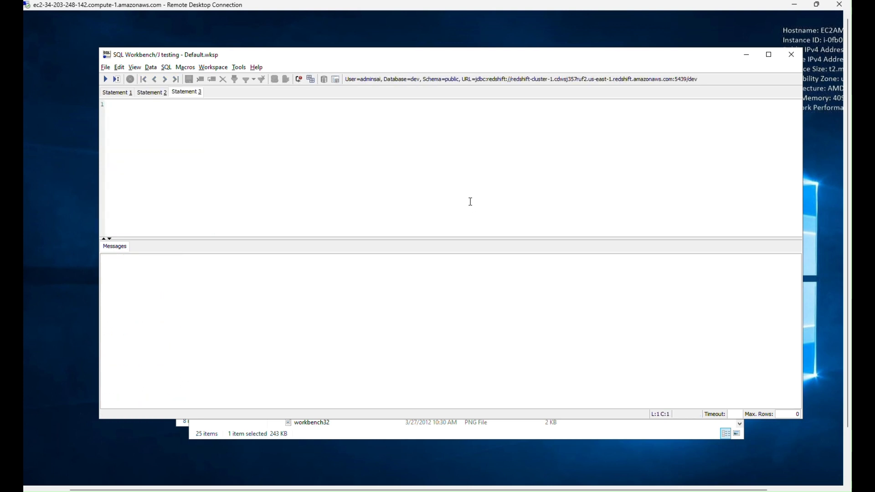
{"action": "type", "text": "select * from p[a"}
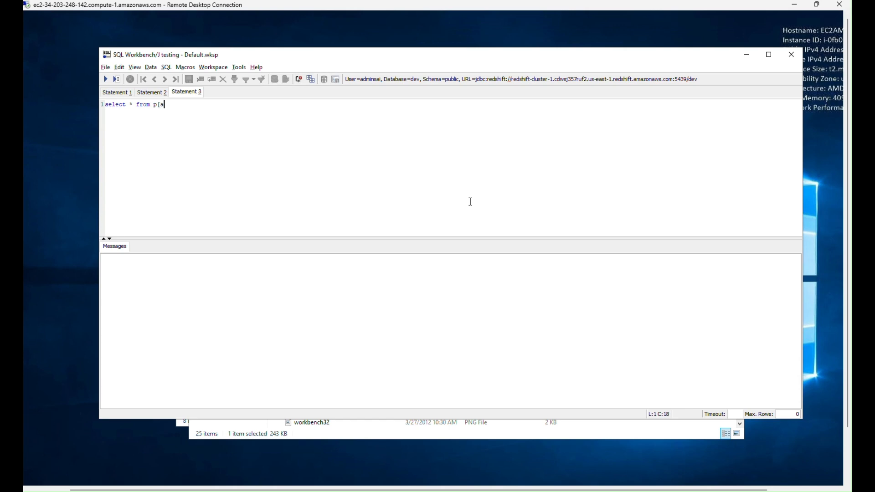
{"action": "type", "text": "rt;"}
{"action": "key", "text": "Return"}
{"action": "key", "text": "Left"}
{"action": "key", "text": "Left"}
{"action": "key", "text": "Left"}
{"action": "key", "text": "BackSpace"}
{"action": "key", "text": "Down"}
Execute the query on the part table and enlarge its result grid to inspect the columns.
{"action": "key", "text": "ctrl+Return"}
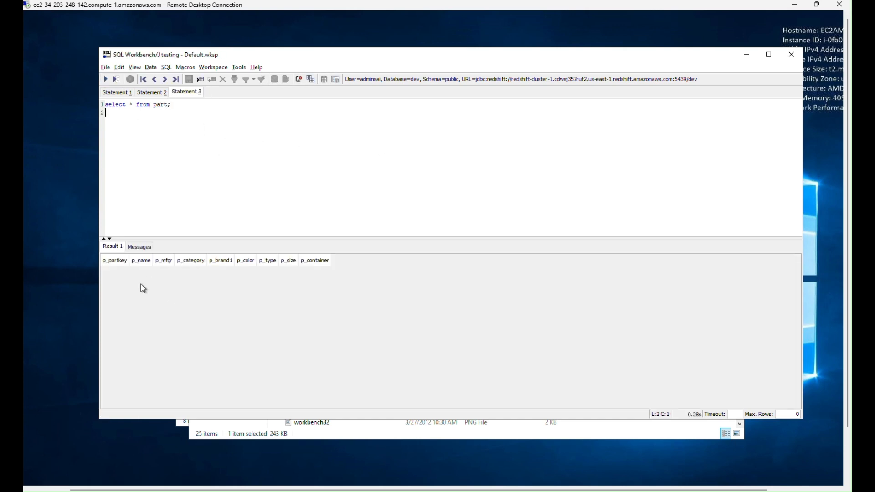
{"action": "scroll", "coordinate": [141, 286], "scroll_direction": "up", "scroll_amount": 5}
{"action": "scroll", "coordinate": [141, 285], "scroll_direction": "up", "scroll_amount": 2}
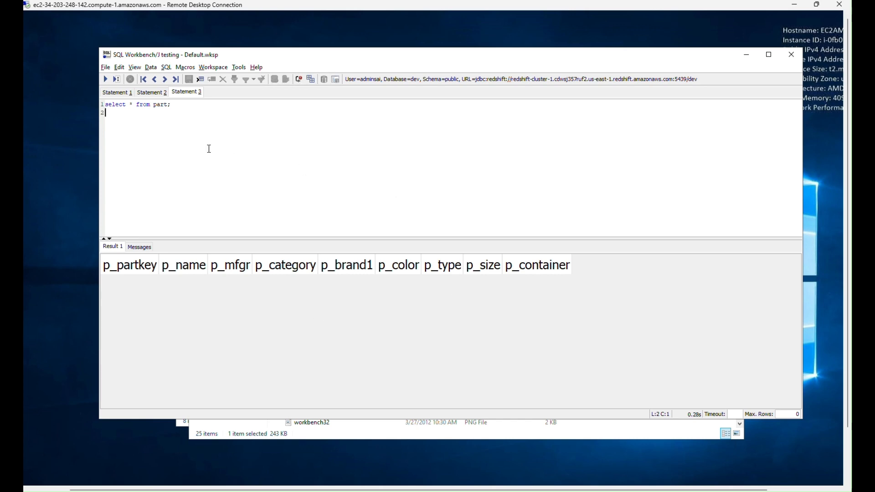
Open a fourth statement tab in SQL Workbench/J and review the S3 upload status and the part query results.
{"action": "key", "text": "ctrl+t"}
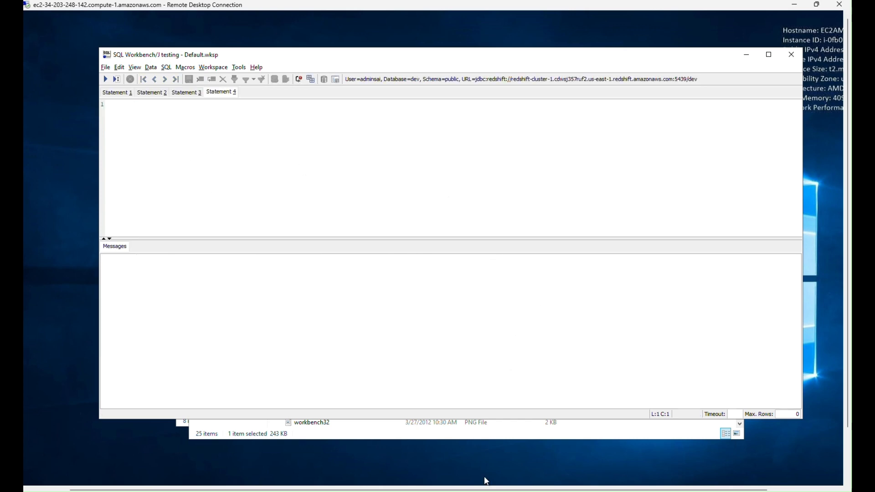
{"action": "left_click", "coordinate": [486, 491]}
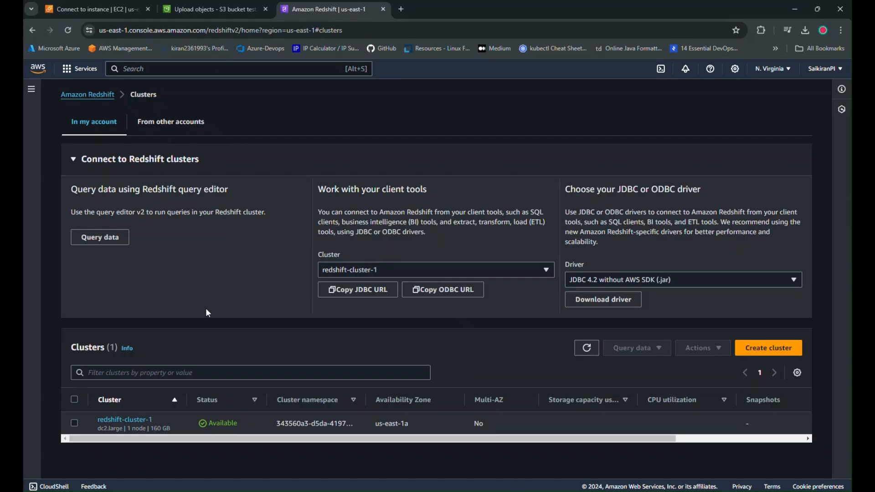
{"action": "left_click", "coordinate": [216, 10]}
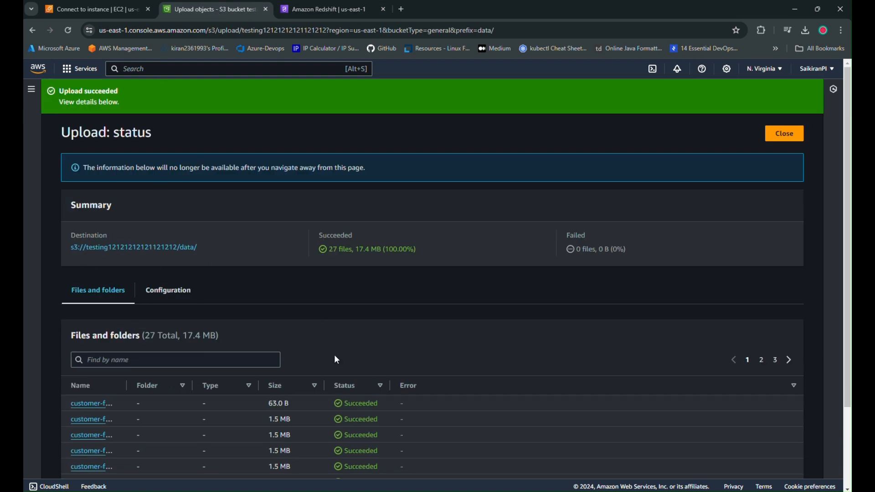
{"action": "scroll", "coordinate": [337, 360], "scroll_direction": "down", "scroll_amount": 2}
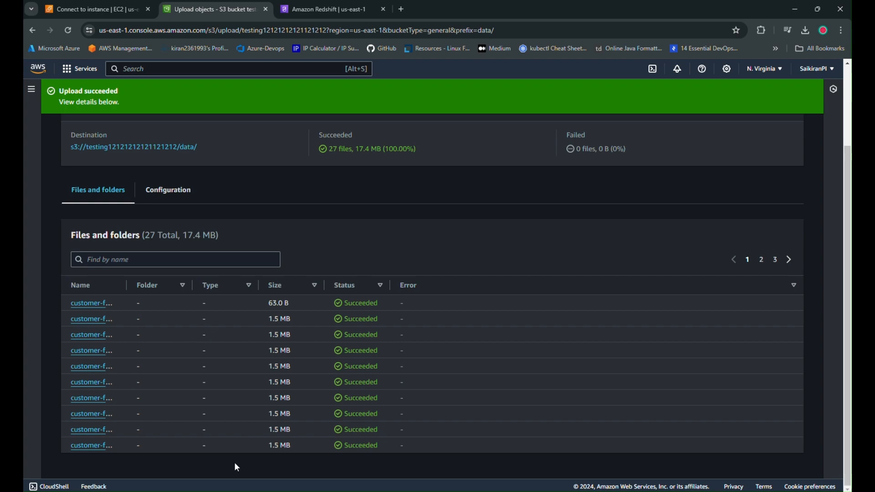
{"action": "left_click", "coordinate": [556, 489]}
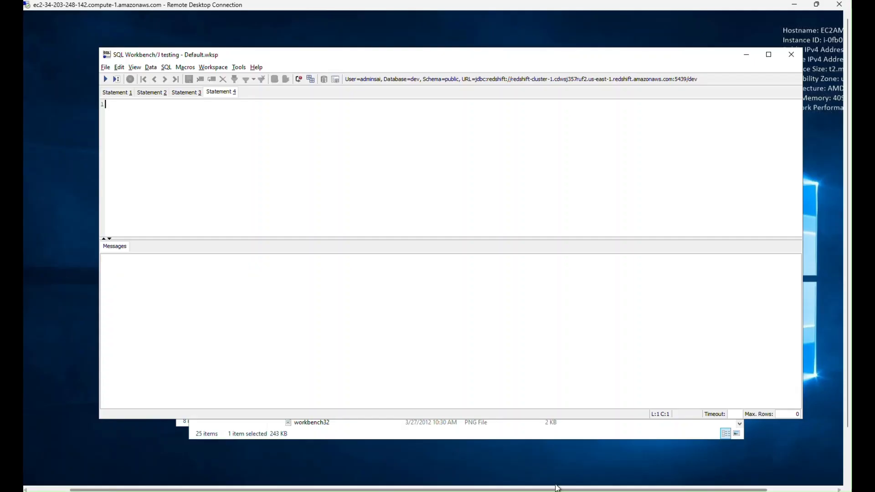
{"action": "left_click", "coordinate": [187, 93]}
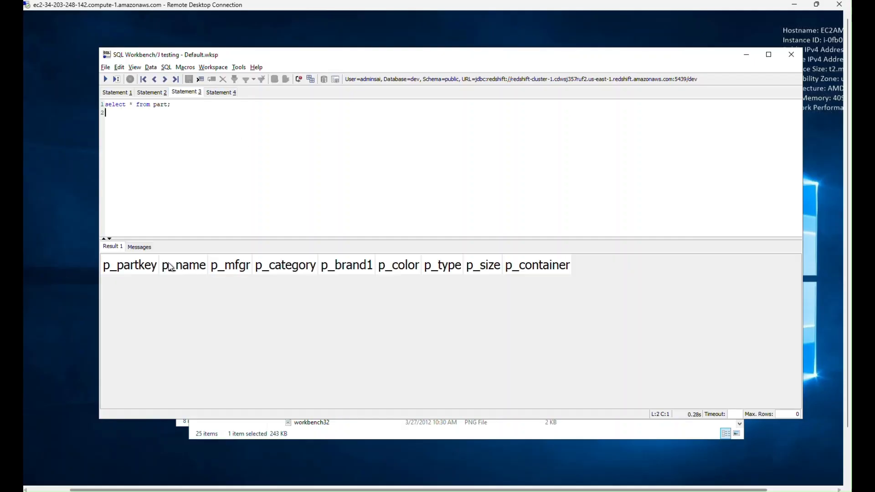
{"action": "left_click", "coordinate": [220, 94]}
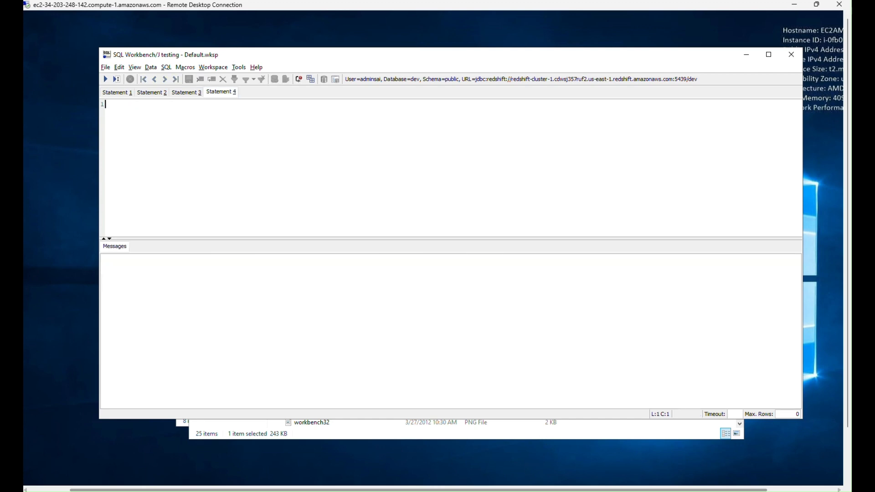
{"action": "left_click", "coordinate": [235, 489]}
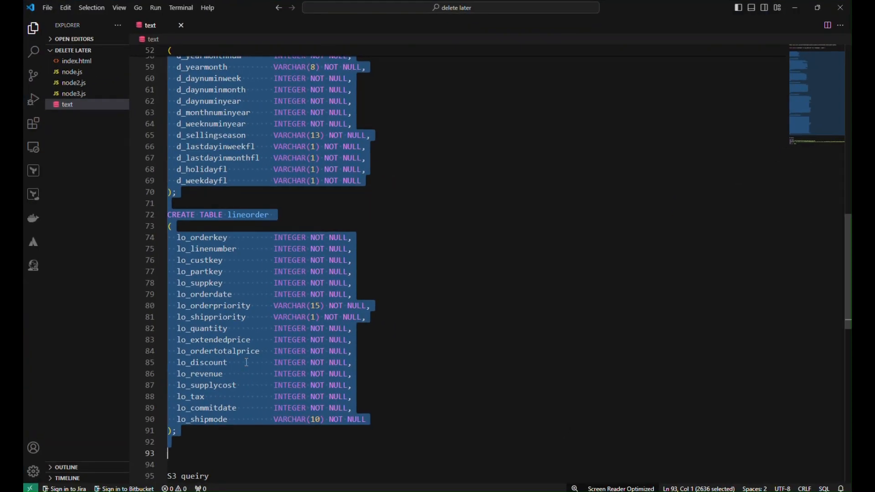
{"action": "scroll", "coordinate": [353, 375], "scroll_direction": "down", "scroll_amount": 7}
{"action": "left_click", "coordinate": [239, 297]}
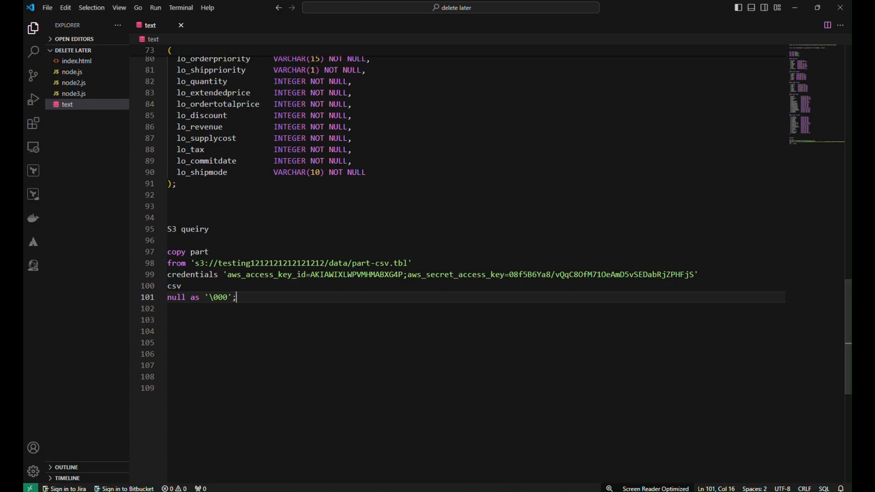
{"action": "left_click", "coordinate": [273, 490]}
{"action": "scroll", "coordinate": [295, 291], "scroll_direction": "up", "scroll_amount": 3}
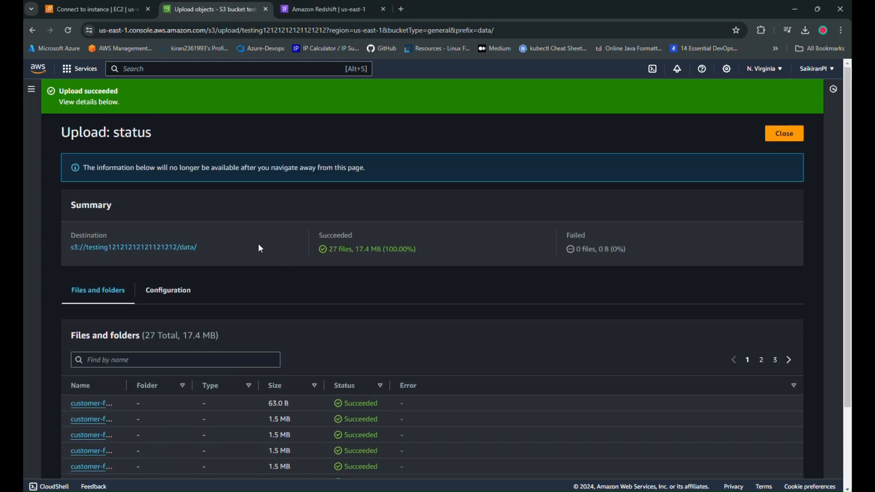
{"action": "left_click_drag", "start_coordinate": [64, 247], "coordinate": [179, 247]}
{"action": "key", "text": "ctrl+c"}
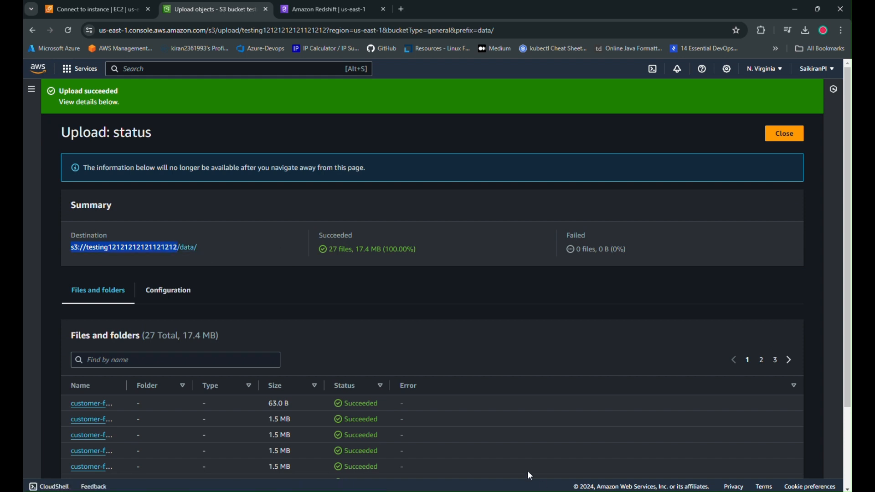
{"action": "key", "text": "alt+Tab"}
{"action": "left_click", "coordinate": [286, 340]}
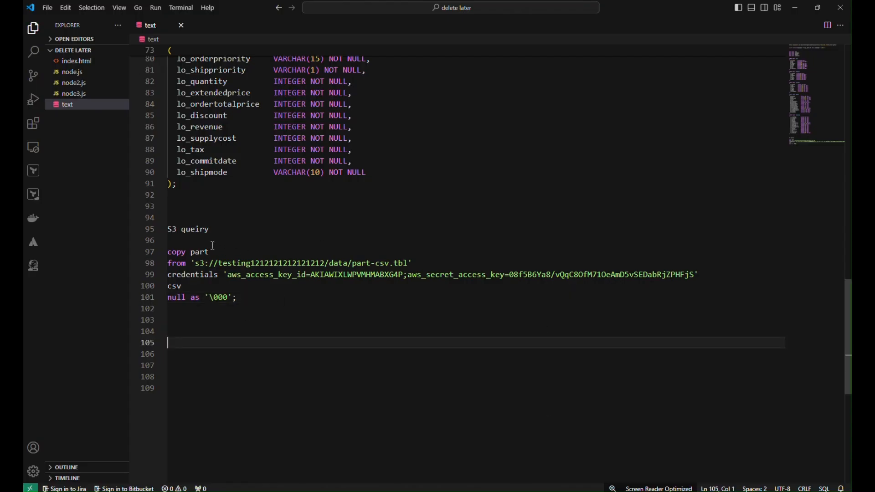
{"action": "left_click_drag", "start_coordinate": [220, 264], "coordinate": [197, 264]}
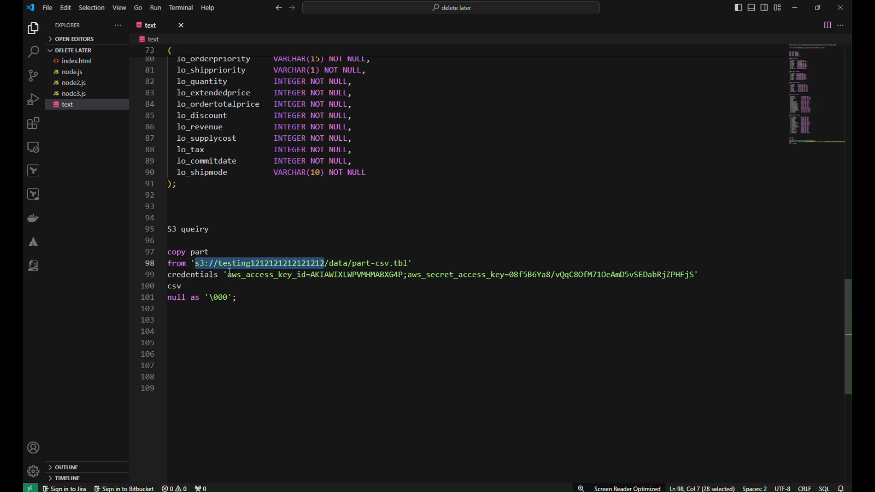
{"action": "key", "text": "ctrl+v"}
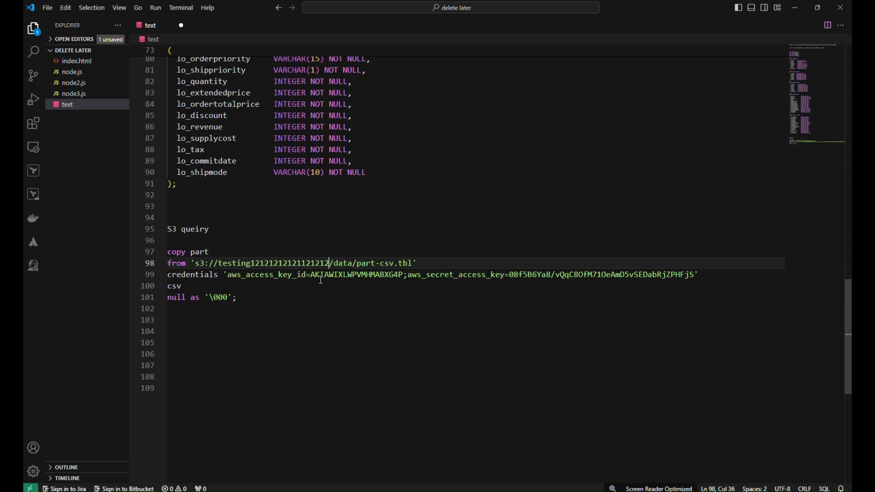
{"action": "mouse_move", "coordinate": [436, 491]}
{"action": "left_click", "coordinate": [442, 465]}
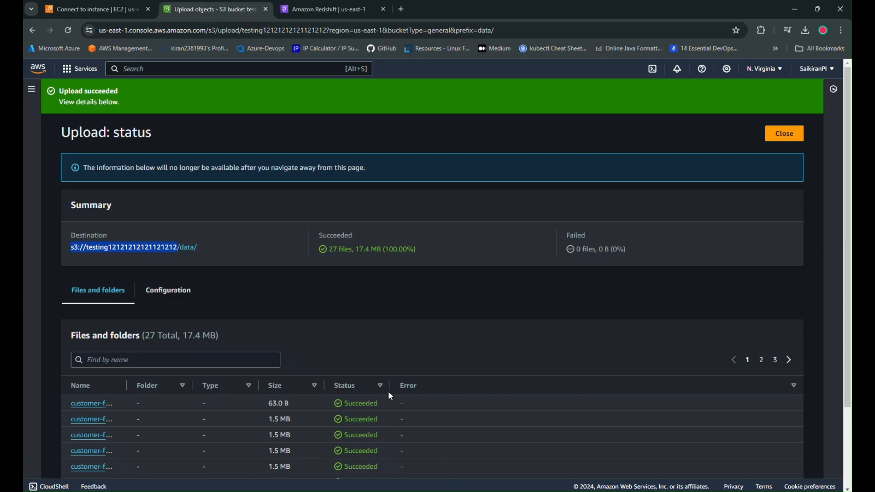
{"action": "left_click", "coordinate": [521, 491]}
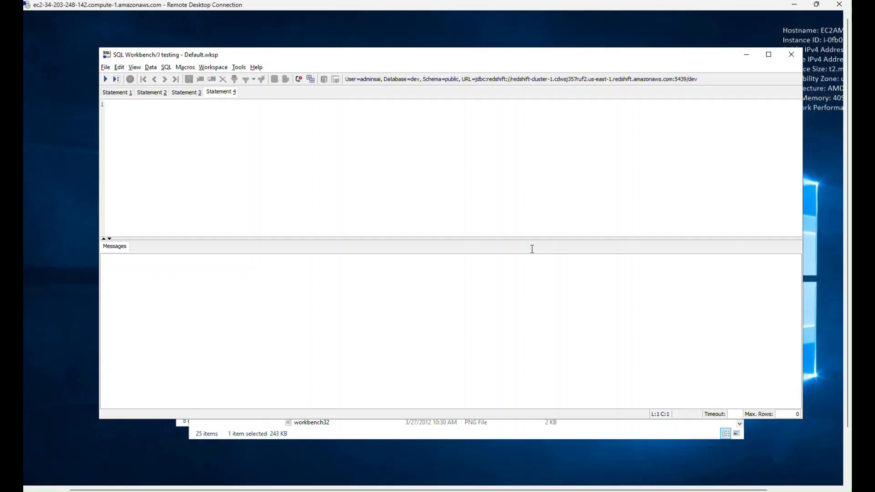
{"action": "left_click", "coordinate": [438, 491]}
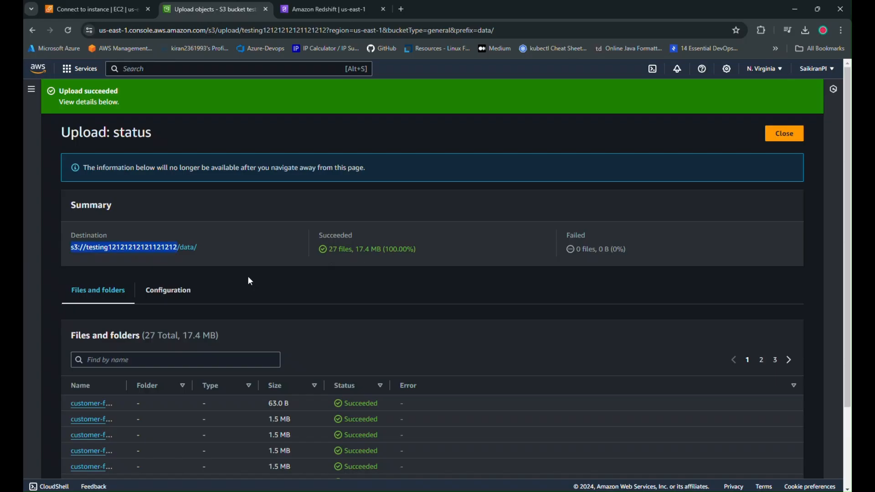
{"action": "scroll", "coordinate": [250, 281], "scroll_direction": "down", "scroll_amount": 2}
{"action": "left_click", "coordinate": [479, 491]}
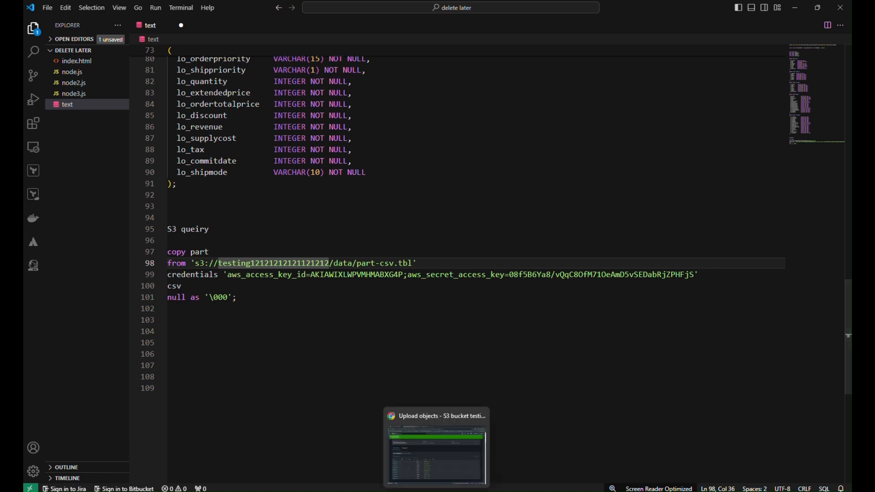
Search the AWS console in Chrome for iam, open the IAM dashboard in a new tab and postpone the Identity Center offer.
{"action": "left_click", "coordinate": [436, 491]}
{"action": "left_click", "coordinate": [187, 70]}
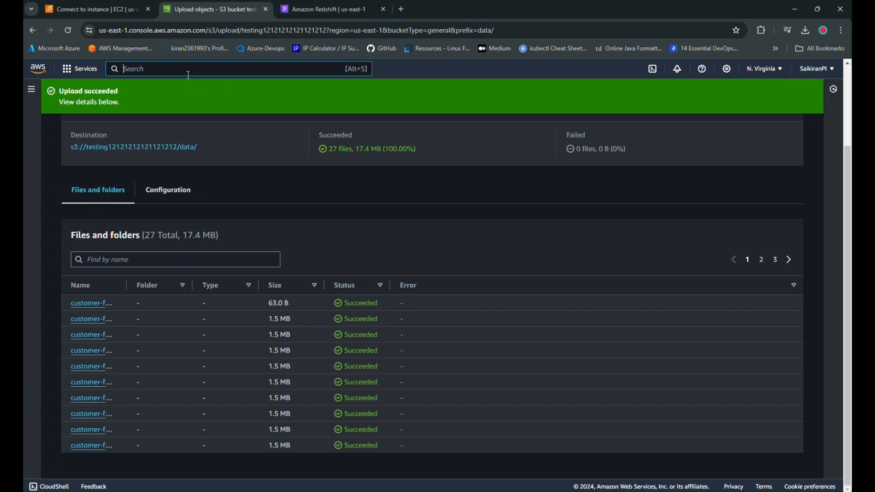
{"action": "type", "text": "iam"}
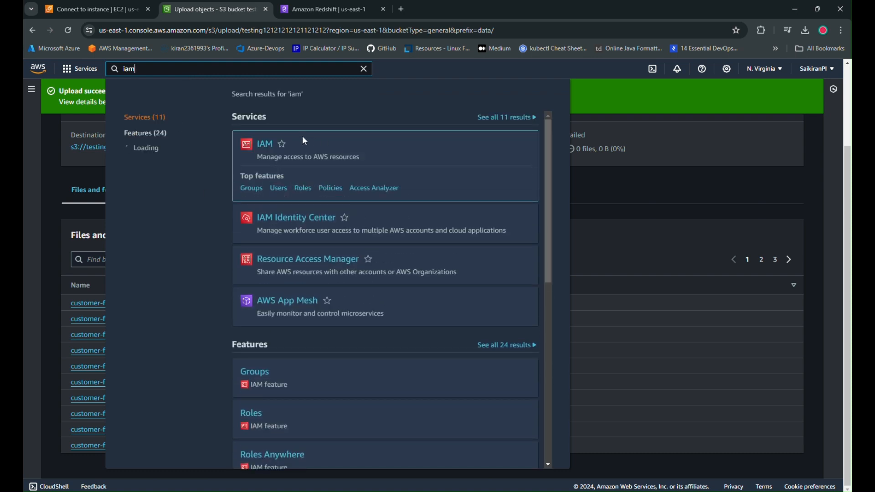
{"action": "left_click", "coordinate": [296, 10]}
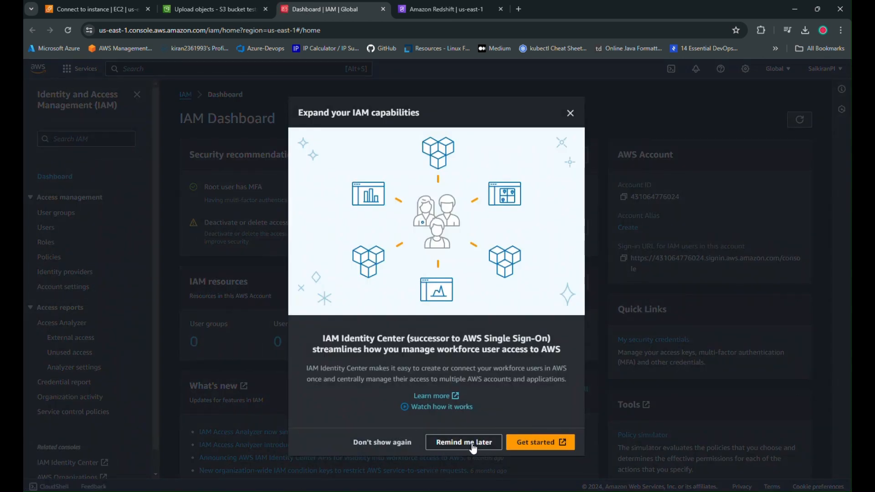
{"action": "left_click", "coordinate": [458, 444]}
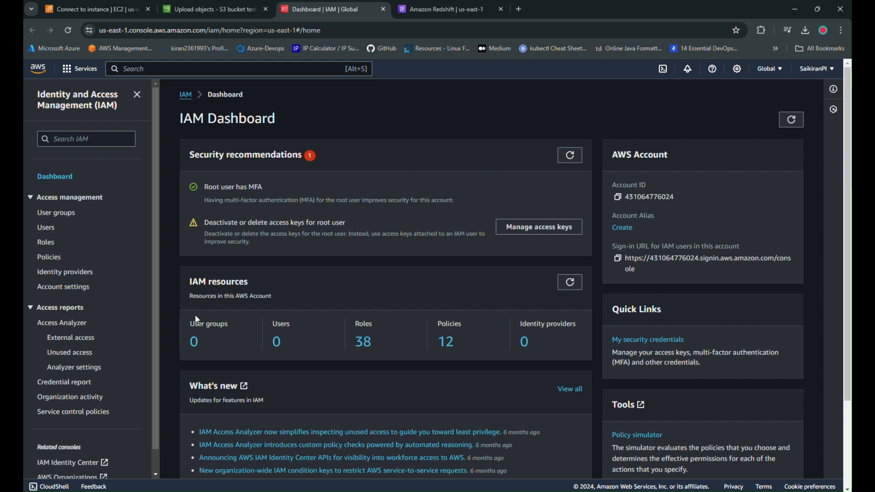
Start a new IAM user named testing without console access and choose to attach policies directly.
{"action": "left_click", "coordinate": [276, 343]}
{"action": "left_click", "coordinate": [773, 306]}
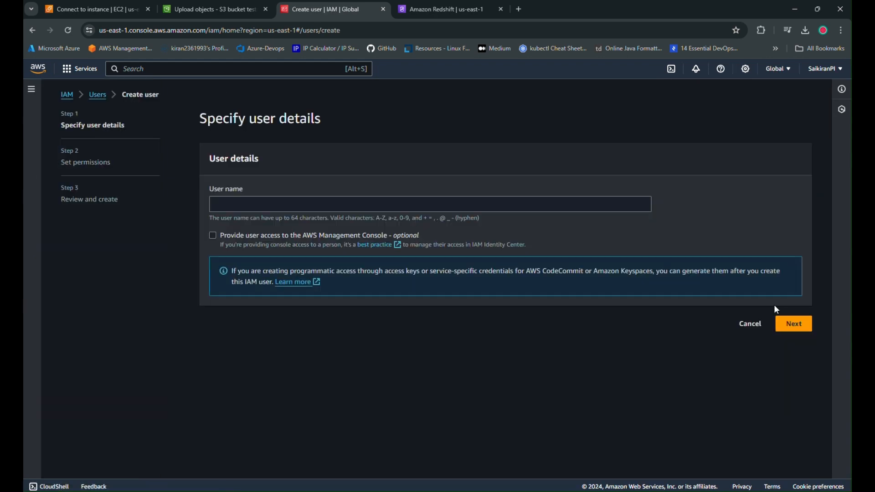
{"action": "left_click", "coordinate": [321, 205]}
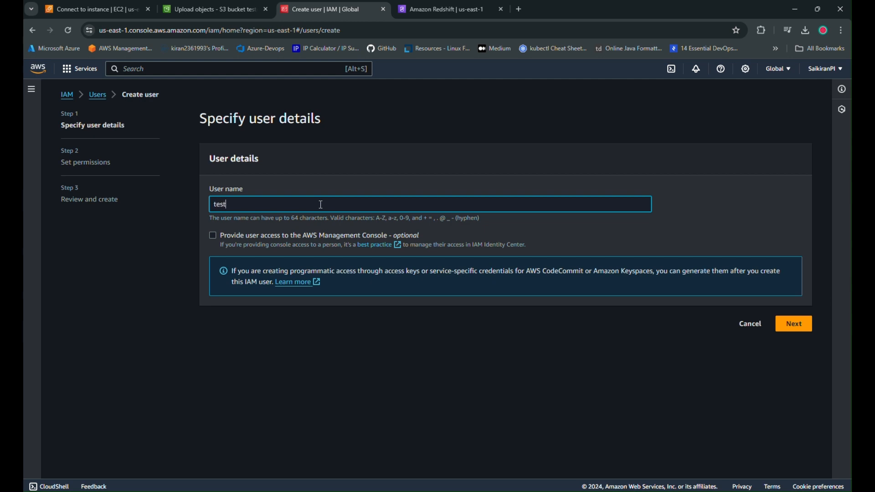
{"action": "left_click", "coordinate": [794, 325]}
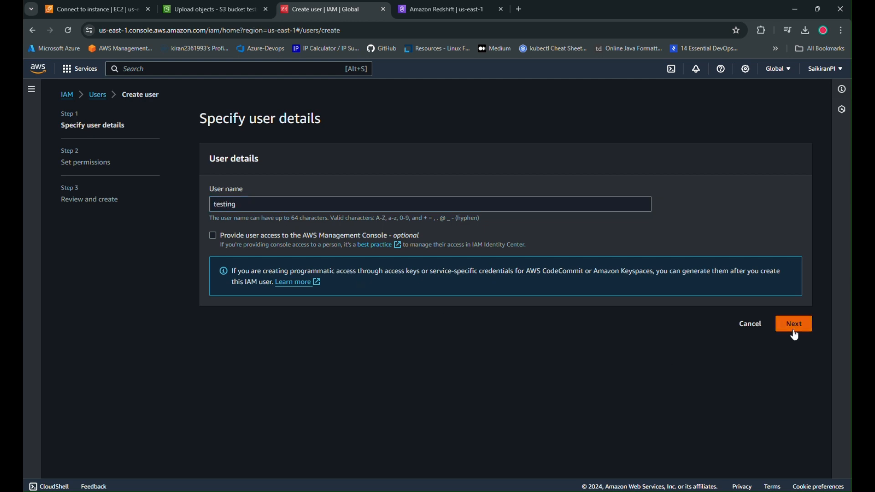
{"action": "left_click", "coordinate": [706, 223]}
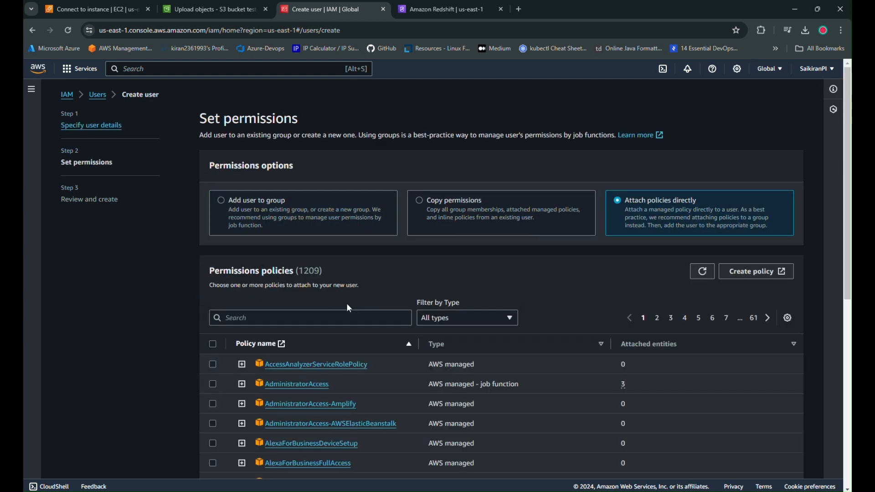
{"action": "left_click", "coordinate": [324, 320]}
{"action": "type", "text": "sef"}
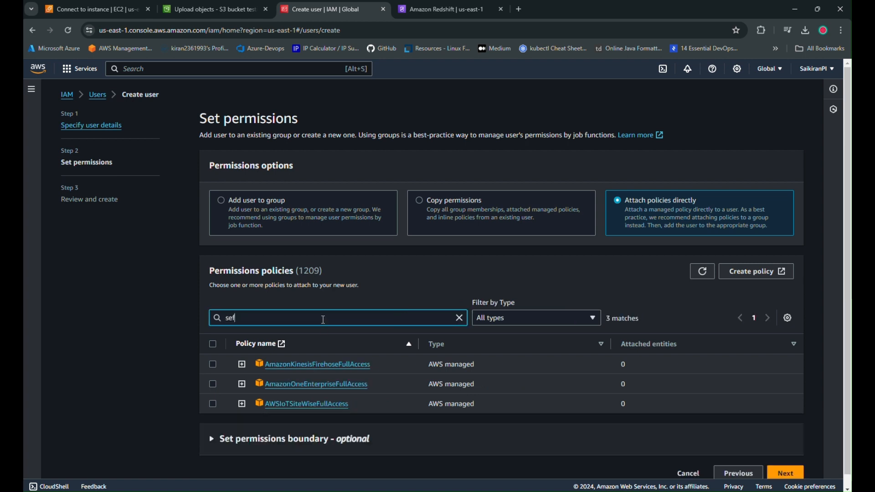
{"action": "left_click", "coordinate": [223, 366]}
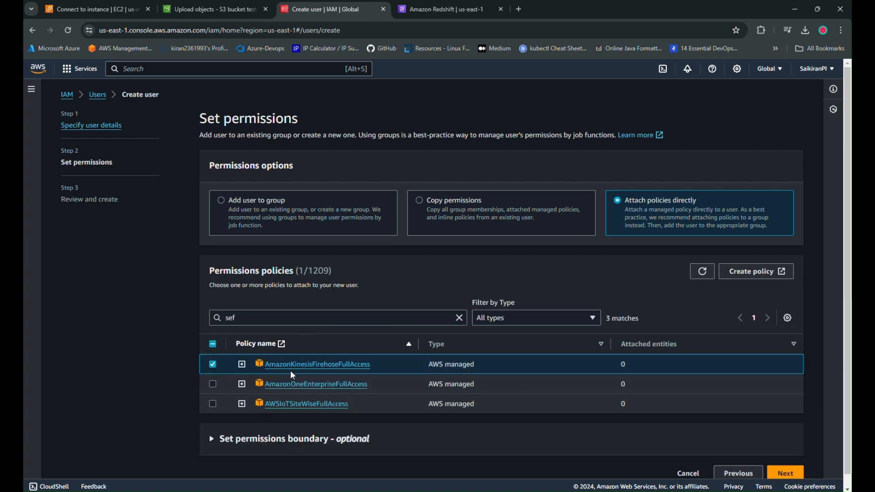
{"action": "left_click", "coordinate": [217, 364]}
Filter the permissions policies by s3f, attach AmazonS3FullAccess and create the user.
{"action": "double_click", "coordinate": [246, 320]}
{"action": "type", "text": "s3"}
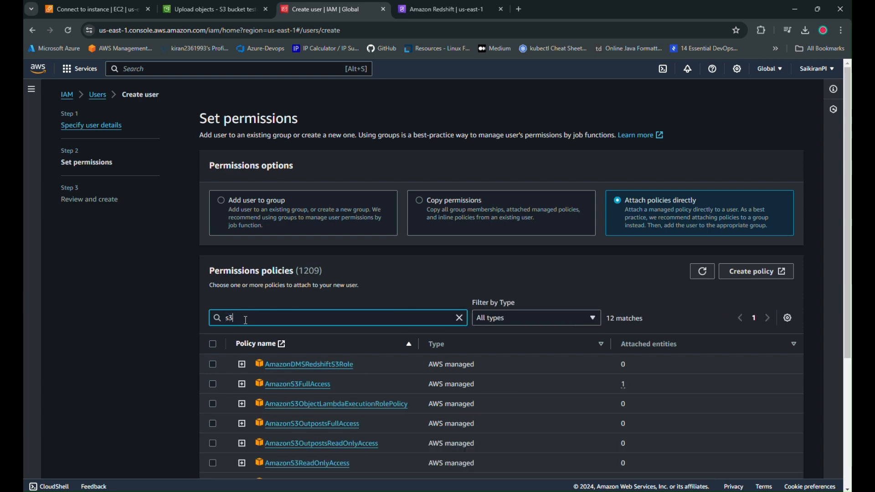
{"action": "type", "text": "f"}
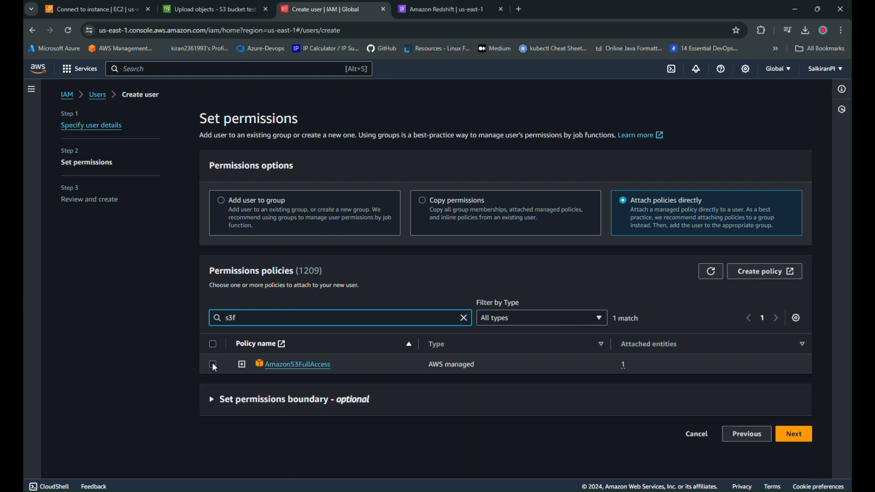
{"action": "left_click", "coordinate": [213, 365]}
{"action": "left_click", "coordinate": [787, 438]}
{"action": "left_click", "coordinate": [787, 438]}
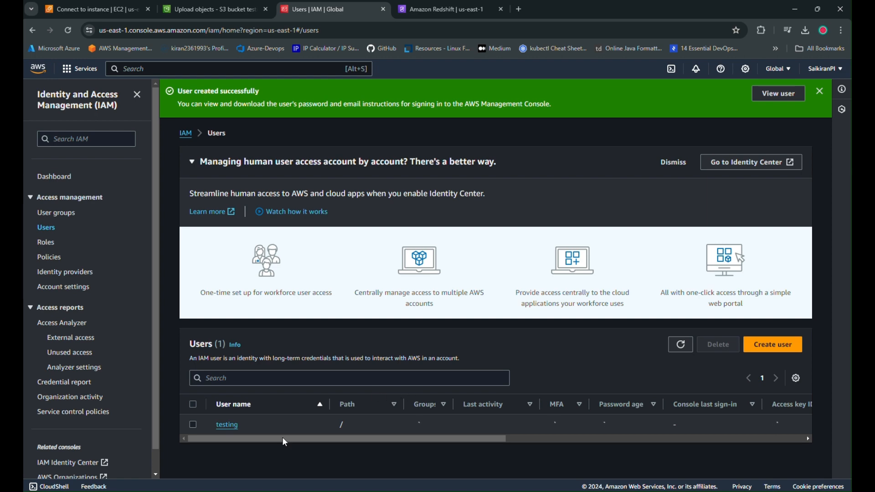
Create an access key in the testing user's security credentials with Other as the use case and no description tag.
{"action": "left_click", "coordinate": [226, 424]}
{"action": "scroll", "coordinate": [353, 272], "scroll_direction": "down", "scroll_amount": 2}
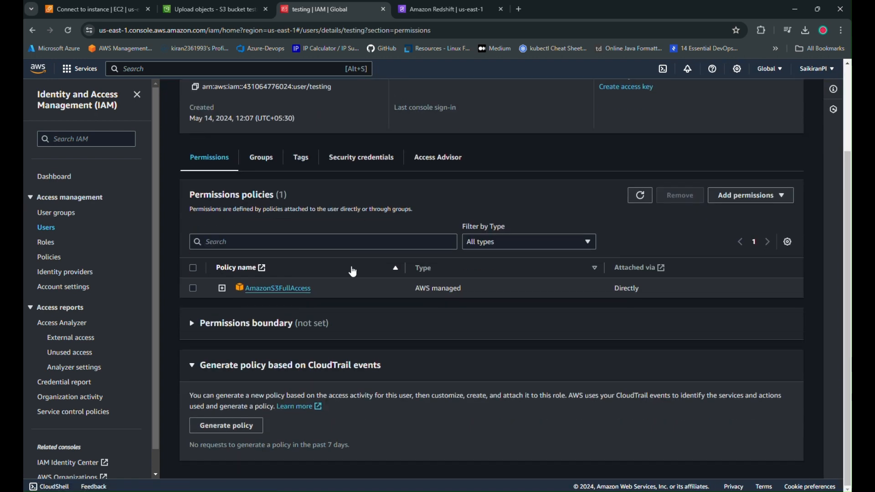
{"action": "left_click", "coordinate": [356, 160]}
{"action": "scroll", "coordinate": [501, 319], "scroll_direction": "down", "scroll_amount": 2}
{"action": "left_click", "coordinate": [488, 313]}
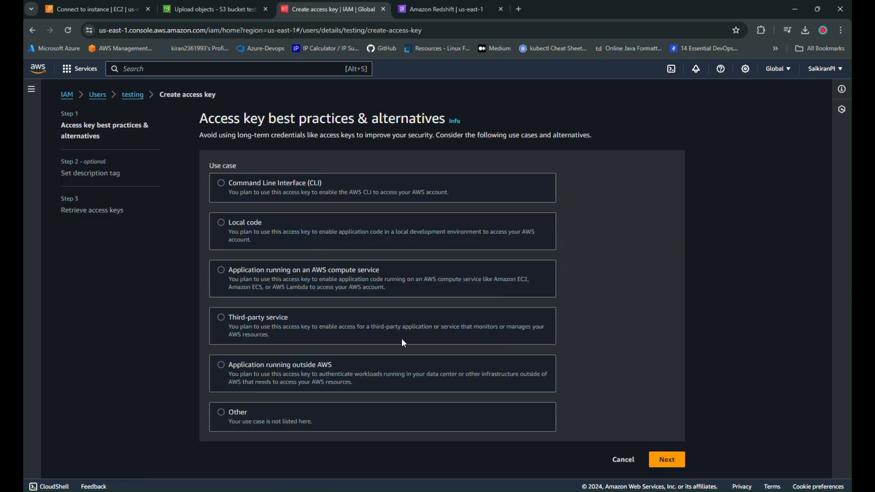
{"action": "left_click", "coordinate": [480, 425]}
{"action": "scroll", "coordinate": [668, 414], "scroll_direction": "down", "scroll_amount": 3}
{"action": "left_click", "coordinate": [667, 464]}
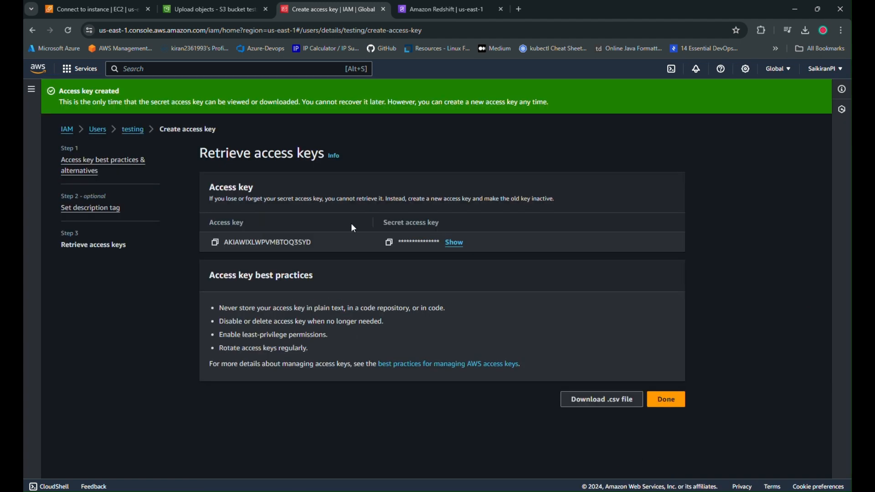
Copy the testing user's access key ID and replace the aws_access_key_id value in the S3 COPY query in VS Code.
{"action": "left_click", "coordinate": [215, 242]}
{"action": "key", "text": "alt+Tab"}
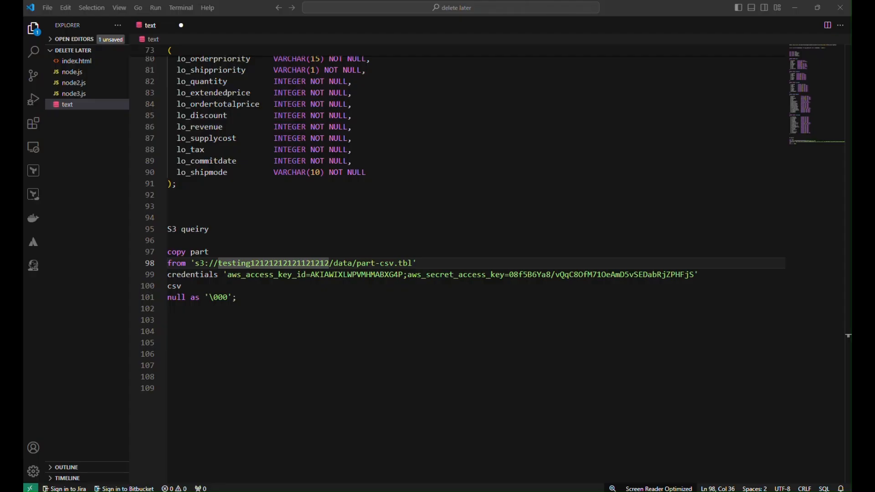
{"action": "left_click", "coordinate": [370, 354]}
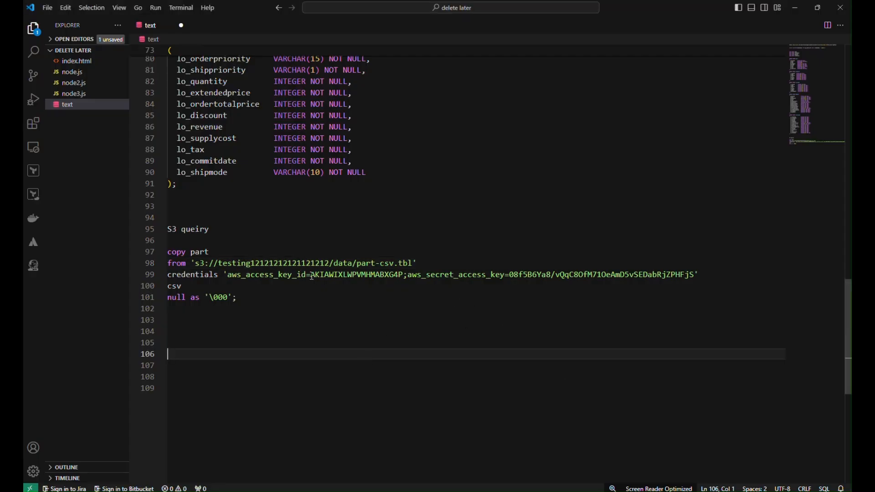
{"action": "left_click_drag", "start_coordinate": [312, 276], "coordinate": [401, 275]}
{"action": "key", "text": "ctrl+v"}
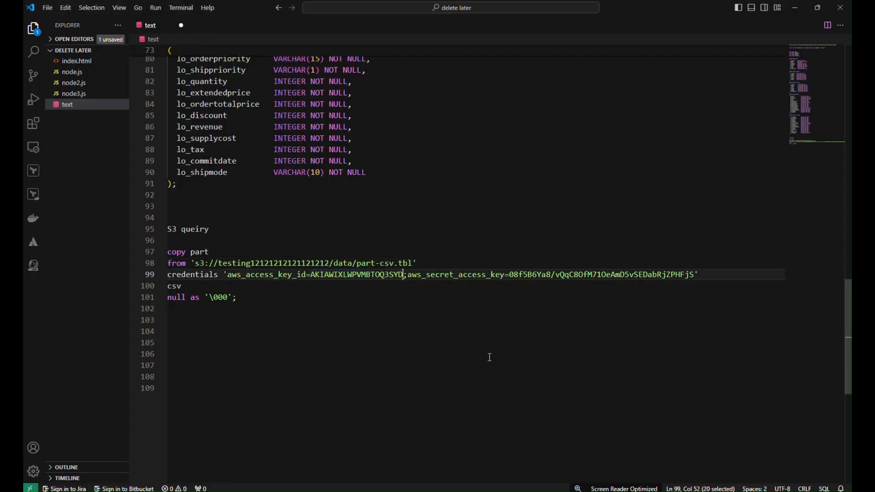
Copy the secret access key from the IAM page in Chrome and replace the aws_secret_access_key value in the VS Code query.
{"action": "key", "text": "alt+Tab"}
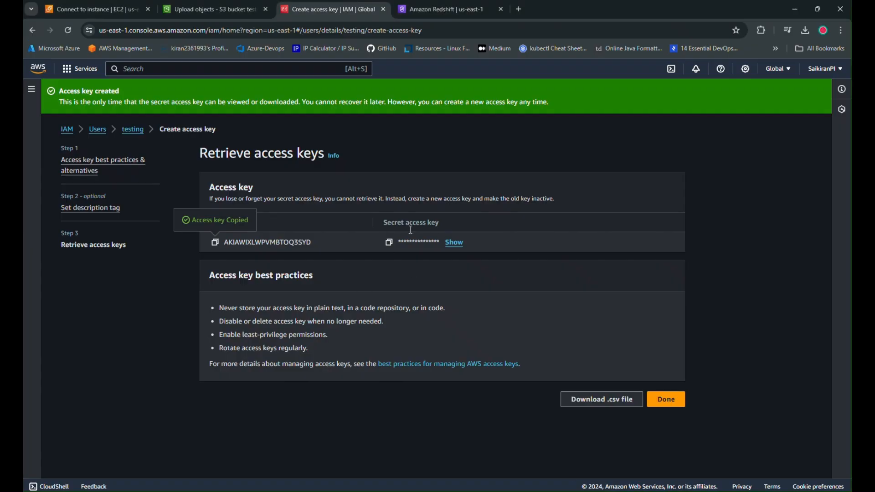
{"action": "left_click", "coordinate": [388, 242]}
{"action": "key", "text": "alt+Tab"}
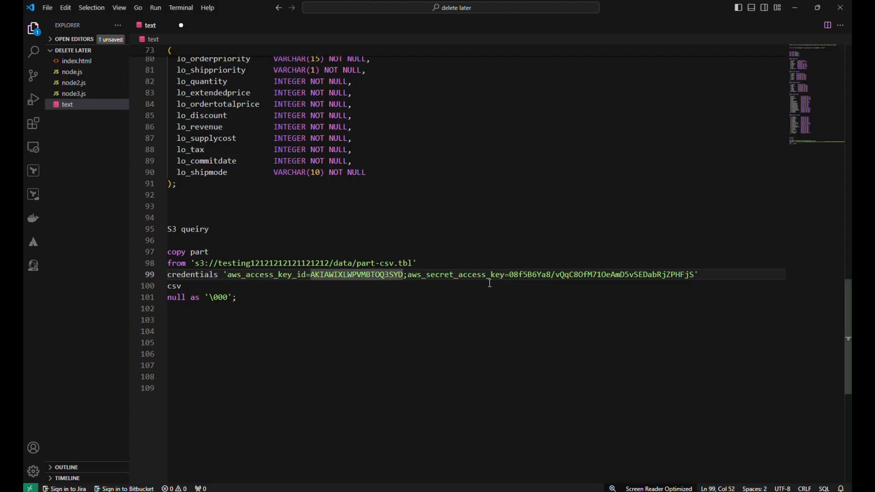
{"action": "left_click_drag", "start_coordinate": [511, 275], "coordinate": [694, 277]}
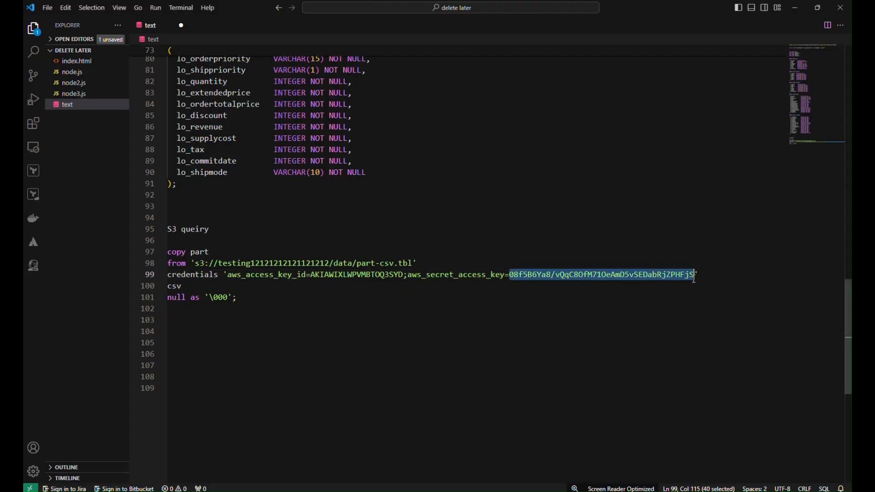
{"action": "key", "text": "ctrl+v"}
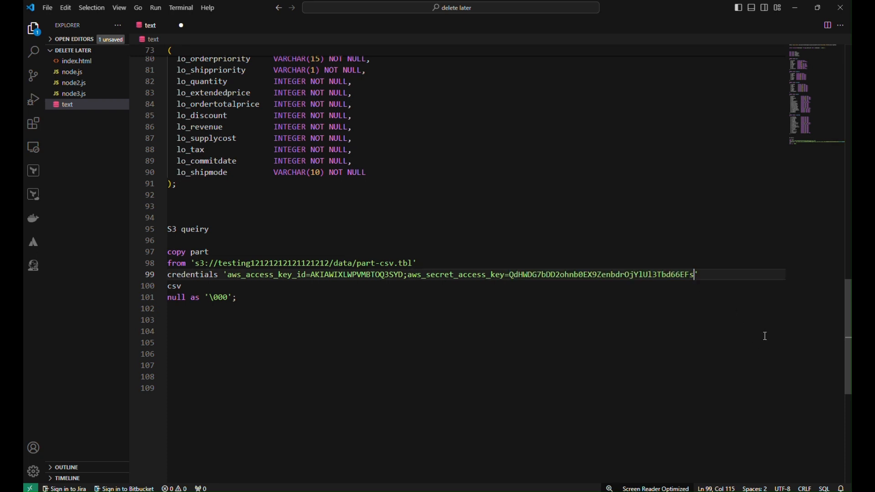
Copy the COPY part query with its access key credentials into Statement 4 of SQL Workbench/J on the remote desktop and run it.
{"action": "left_click_drag", "start_coordinate": [247, 301], "coordinate": [173, 253]}
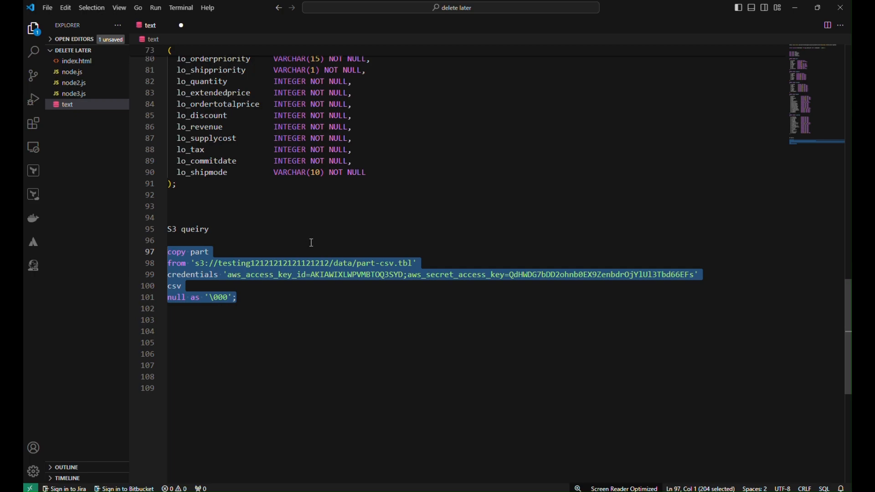
{"action": "key", "text": "alt+Tab"}
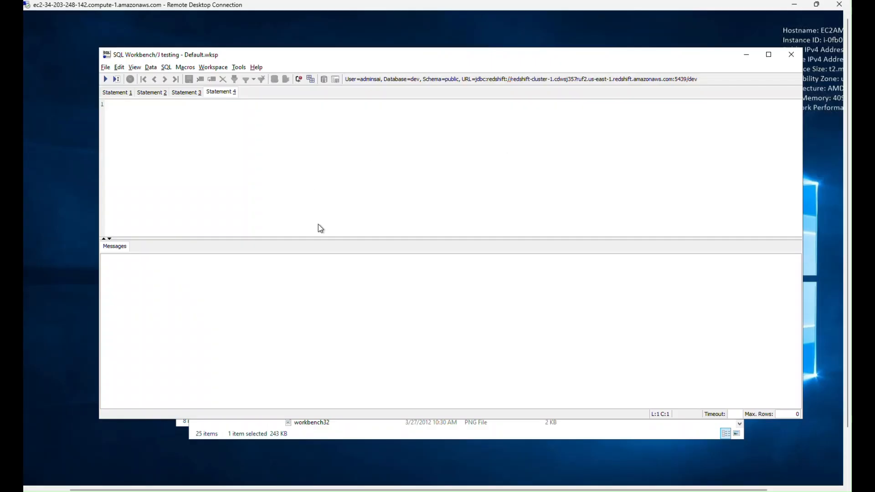
{"action": "right_click", "coordinate": [242, 129]}
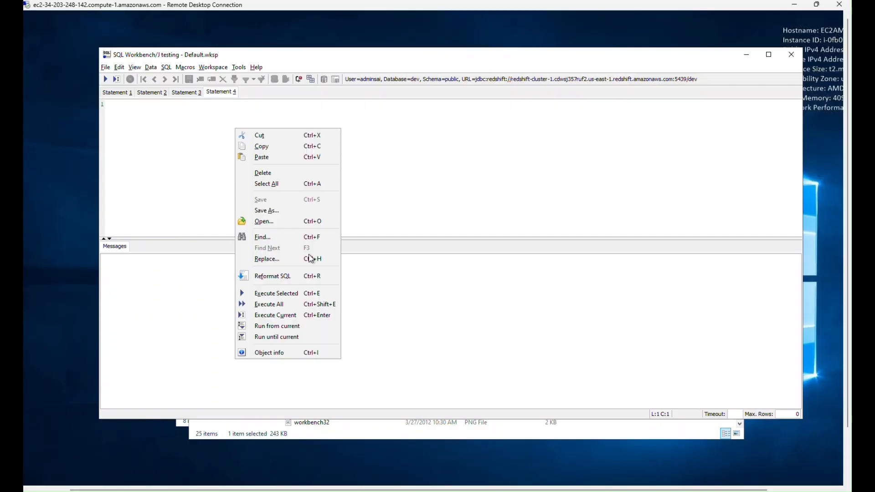
{"action": "left_click", "coordinate": [268, 161]}
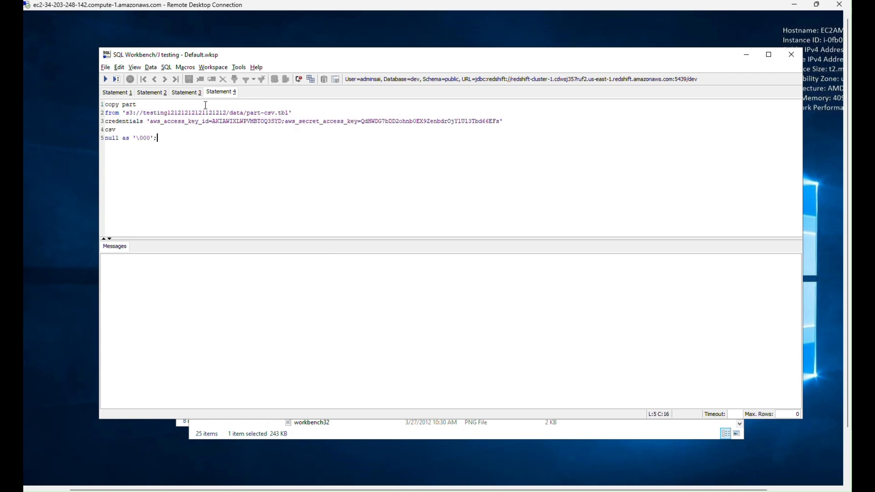
{"action": "left_click", "coordinate": [184, 93]}
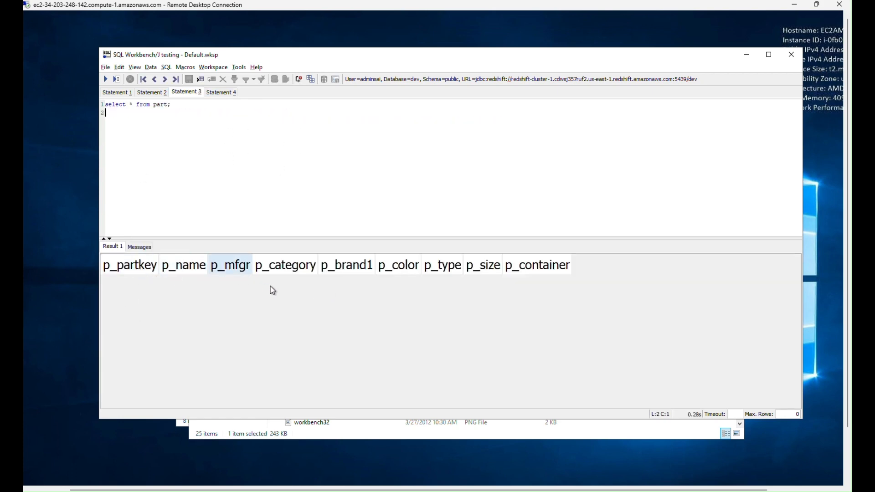
{"action": "left_click", "coordinate": [223, 93]}
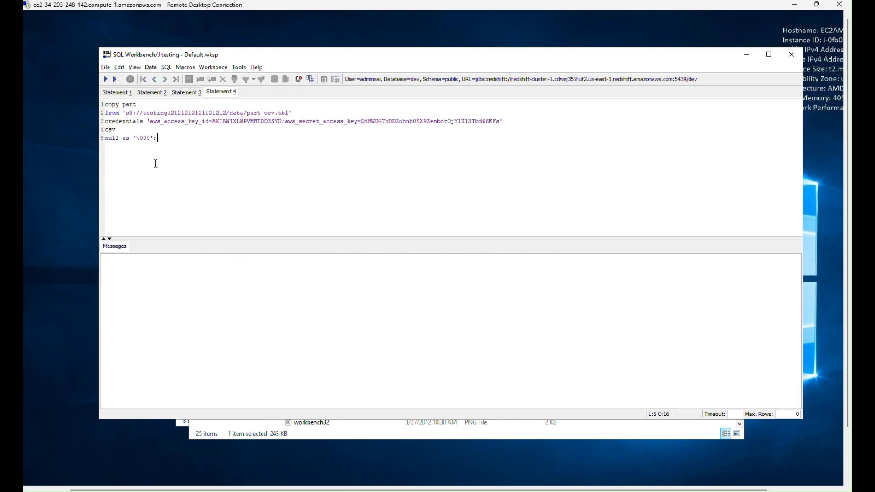
{"action": "left_click", "coordinate": [105, 79]}
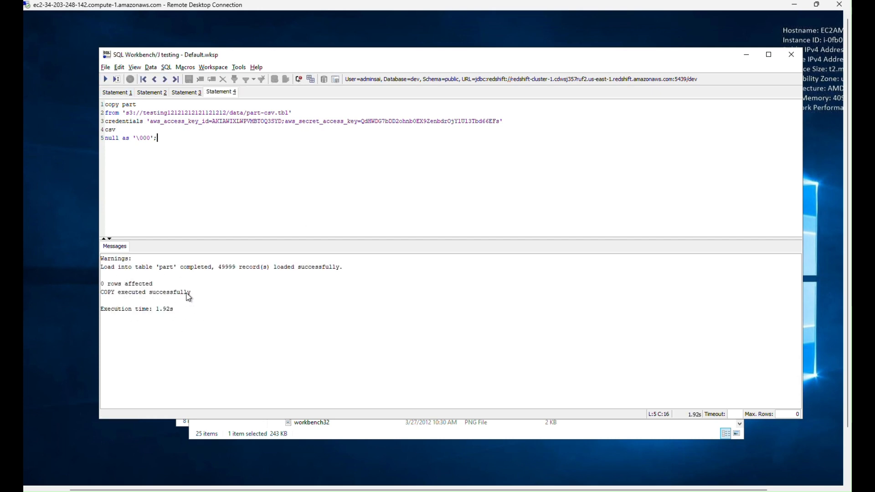
{"action": "left_click_drag", "start_coordinate": [188, 294], "coordinate": [100, 292]}
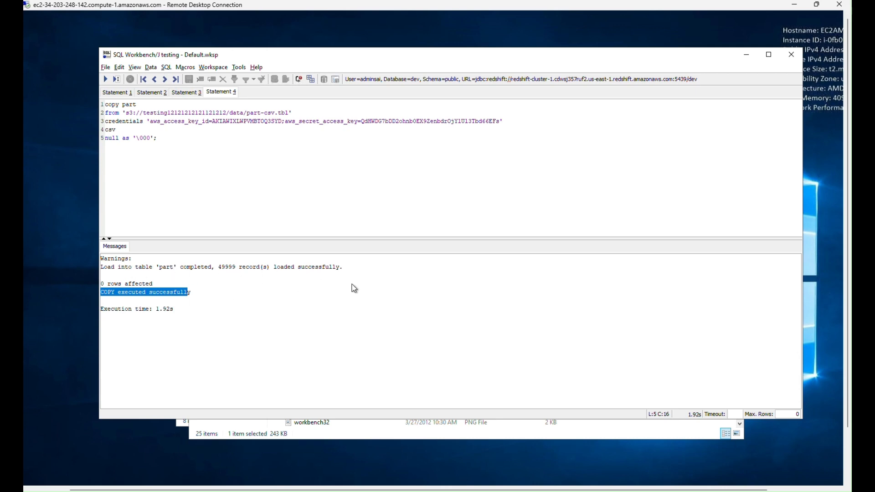
Rerun select * from part in Statement 3 and examine the returned rows at a larger text size.
{"action": "left_click", "coordinate": [182, 94]}
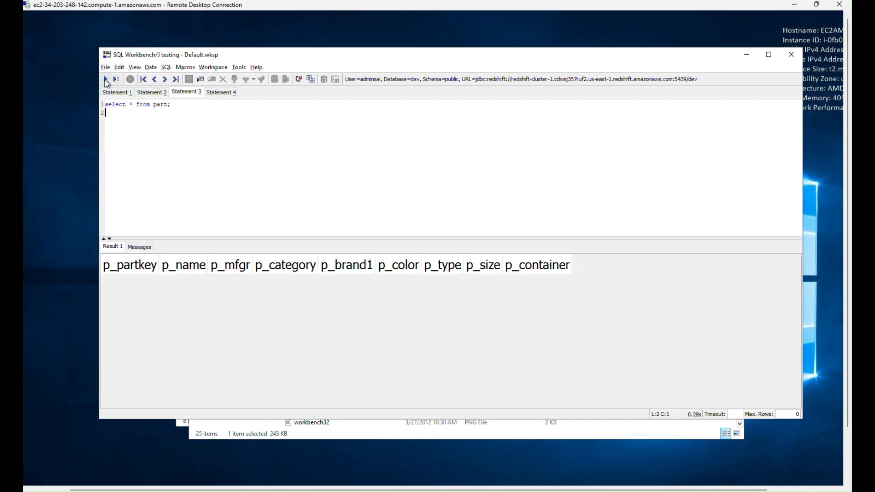
{"action": "left_click", "coordinate": [106, 79]}
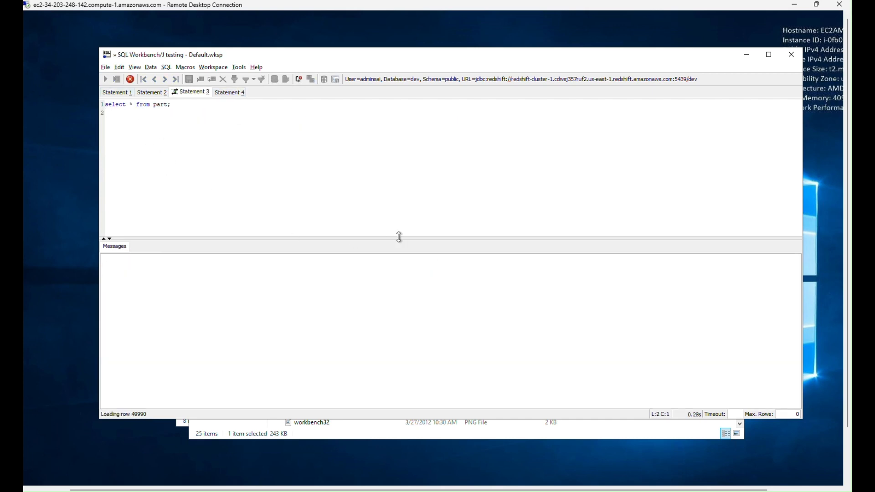
{"action": "scroll", "coordinate": [150, 287], "scroll_direction": "up", "scroll_amount": 2}
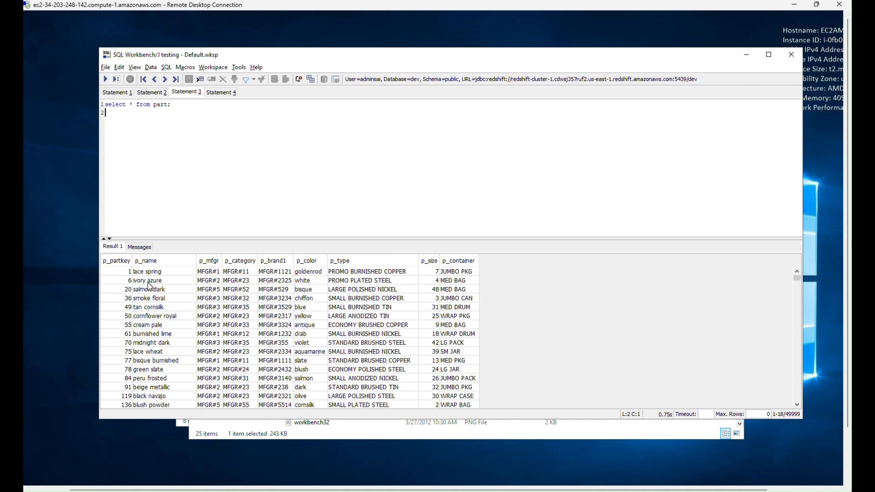
{"action": "scroll", "coordinate": [164, 283], "scroll_direction": "up", "scroll_amount": 1}
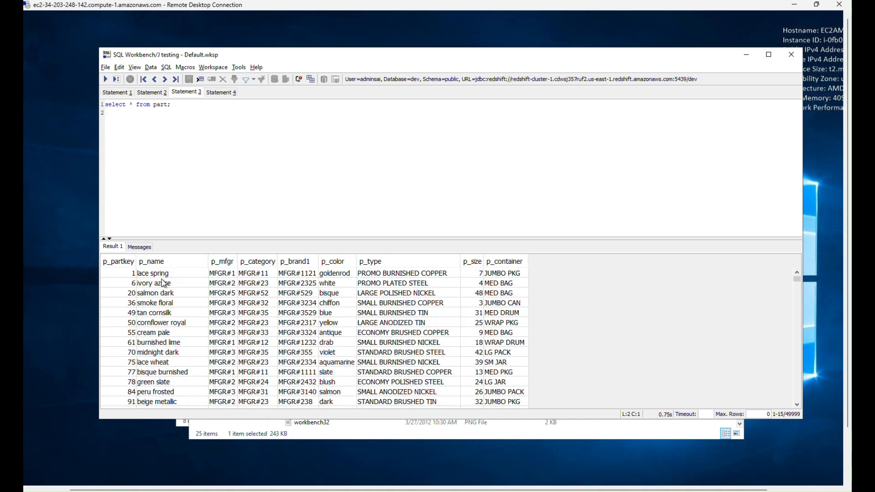
{"action": "scroll", "coordinate": [164, 283], "scroll_direction": "up", "scroll_amount": 3}
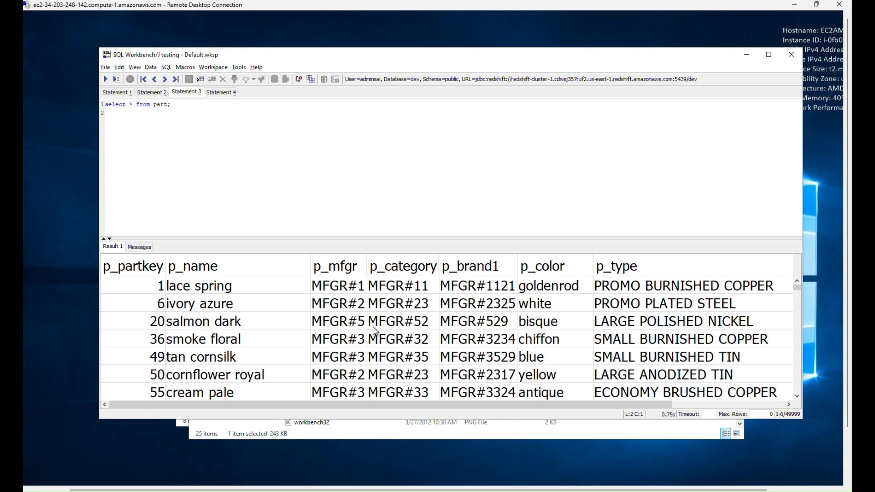
{"action": "scroll", "coordinate": [277, 318], "scroll_direction": "down", "scroll_amount": 1}
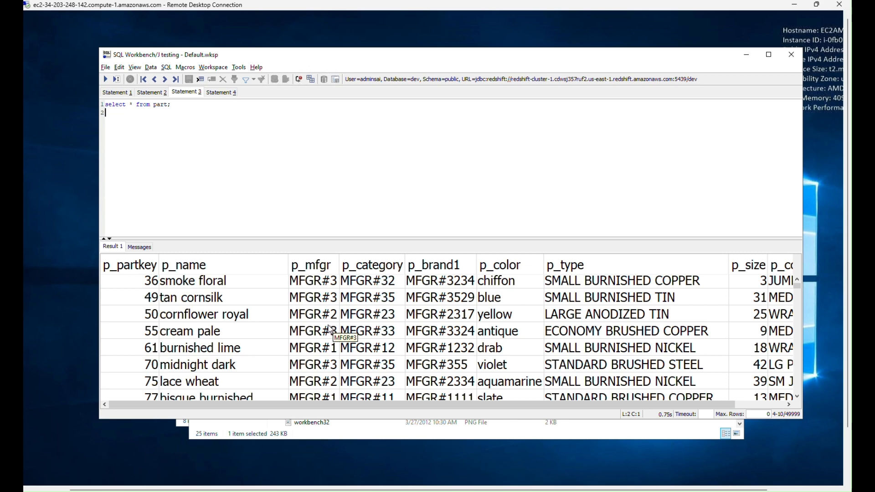
{"action": "scroll", "coordinate": [332, 335], "scroll_direction": "down", "scroll_amount": 2}
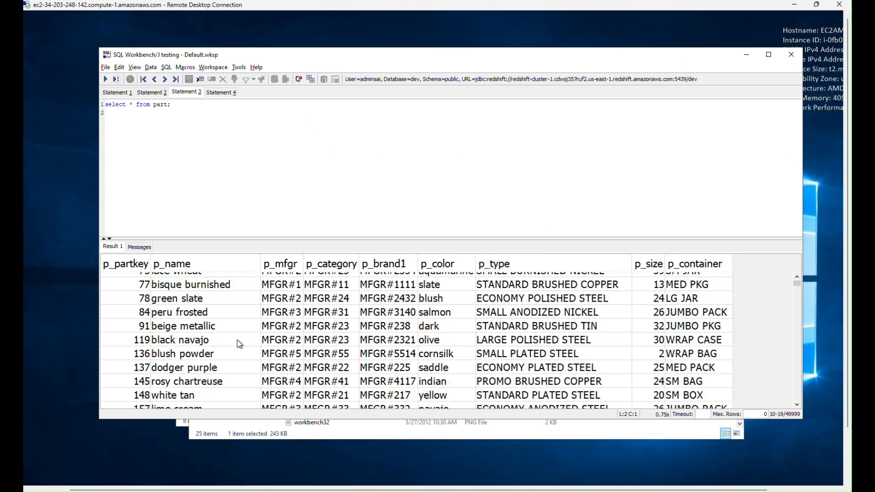
{"action": "scroll", "coordinate": [239, 348], "scroll_direction": "down", "scroll_amount": 1}
{"action": "scroll", "coordinate": [239, 347], "scroll_direction": "down", "scroll_amount": 3}
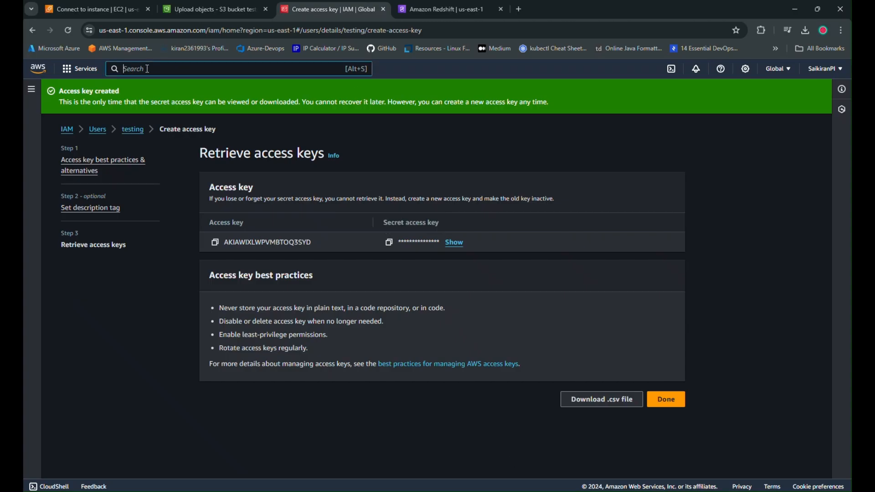
Search the AWS console in Chrome for quick site, open QuickSight in a new tab and check the Redshift clusters page while it loads.
{"action": "left_click", "coordinate": [148, 68]}
{"action": "type", "text": "quick"}
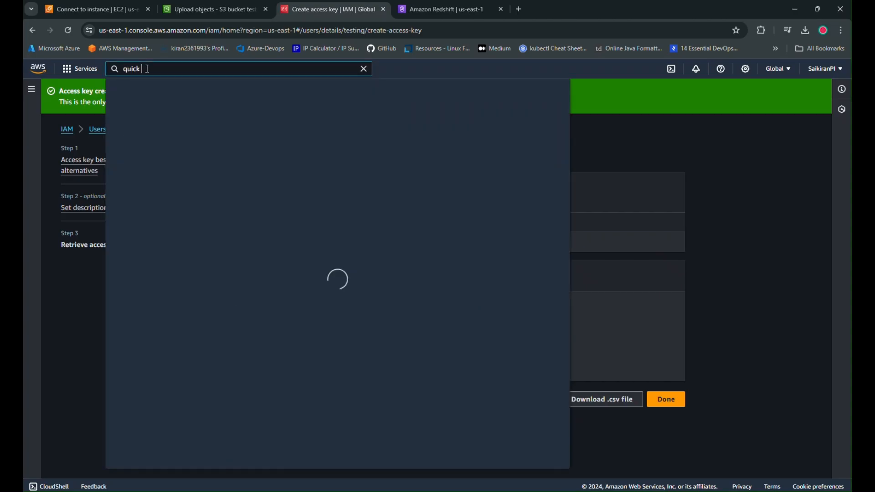
{"action": "type", "text": " site"}
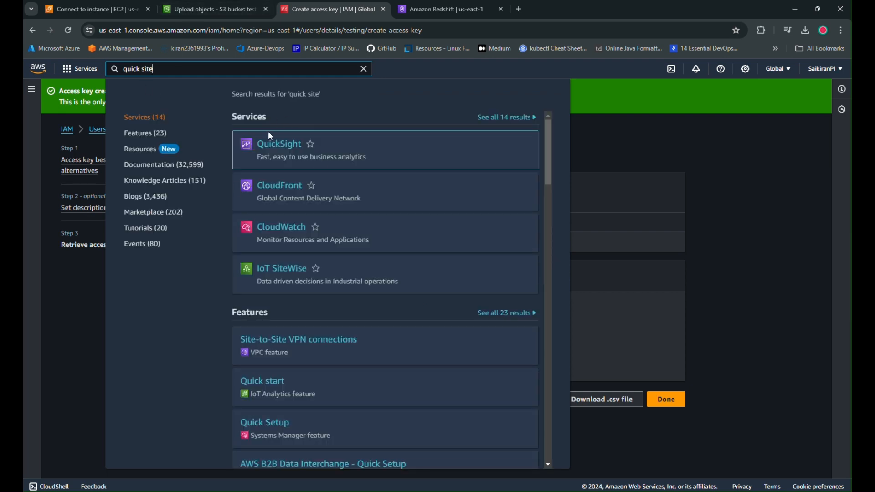
{"action": "right_click", "coordinate": [275, 143]}
{"action": "left_click", "coordinate": [310, 152]}
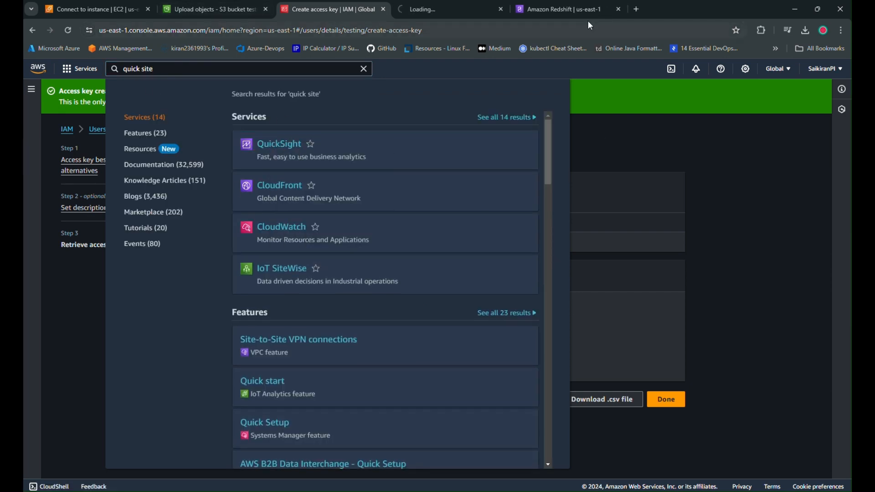
{"action": "left_click", "coordinate": [578, 5]}
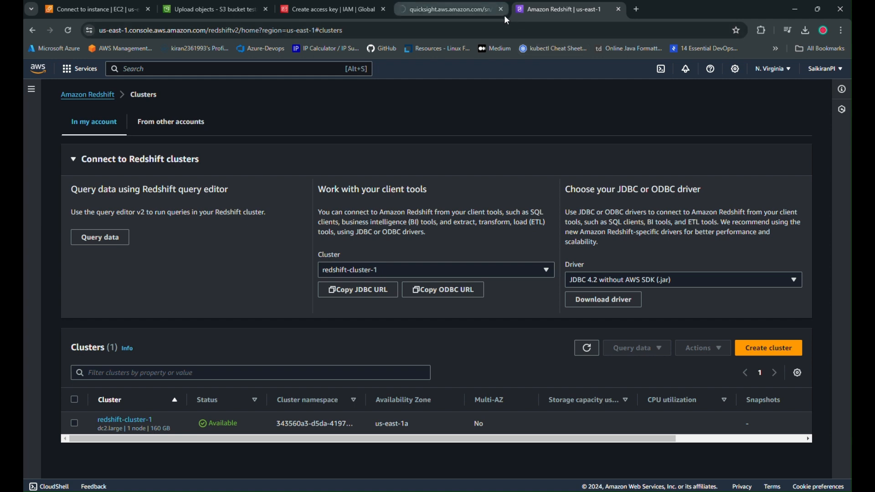
{"action": "left_click", "coordinate": [504, 16]}
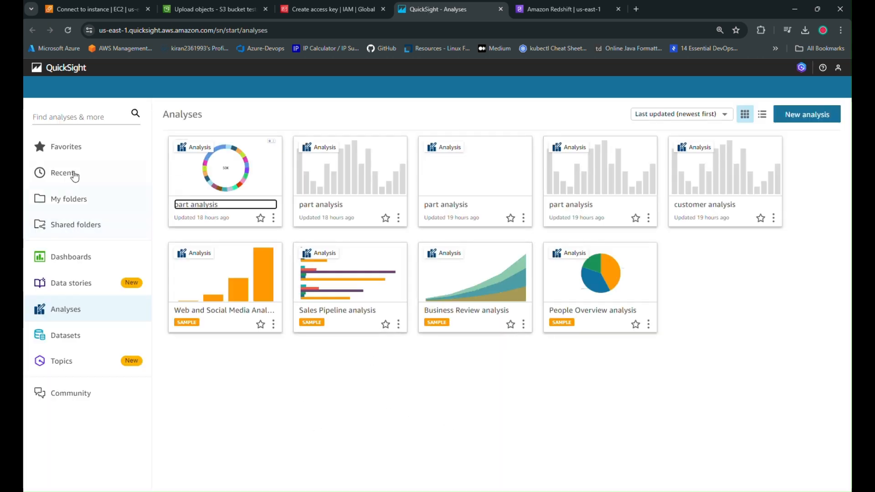
Start a new QuickSight dataset with auto-discovered Redshift as the data source.
{"action": "left_click", "coordinate": [73, 337]}
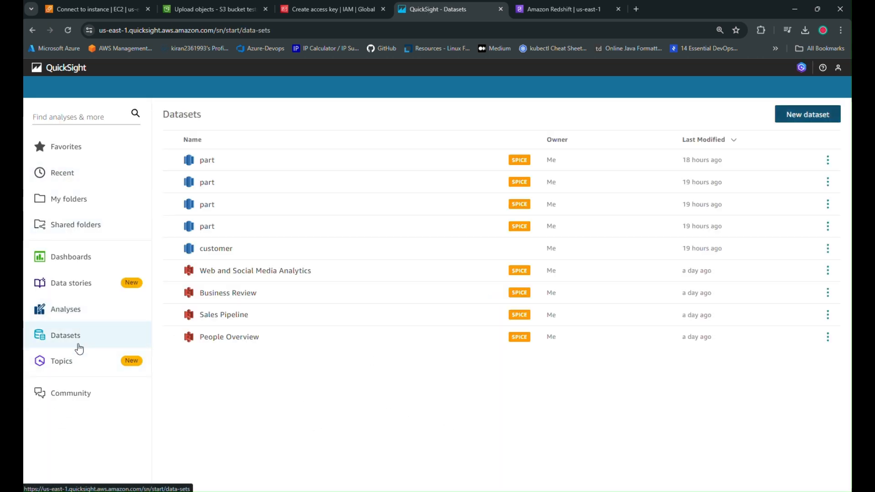
{"action": "left_click", "coordinate": [817, 120]}
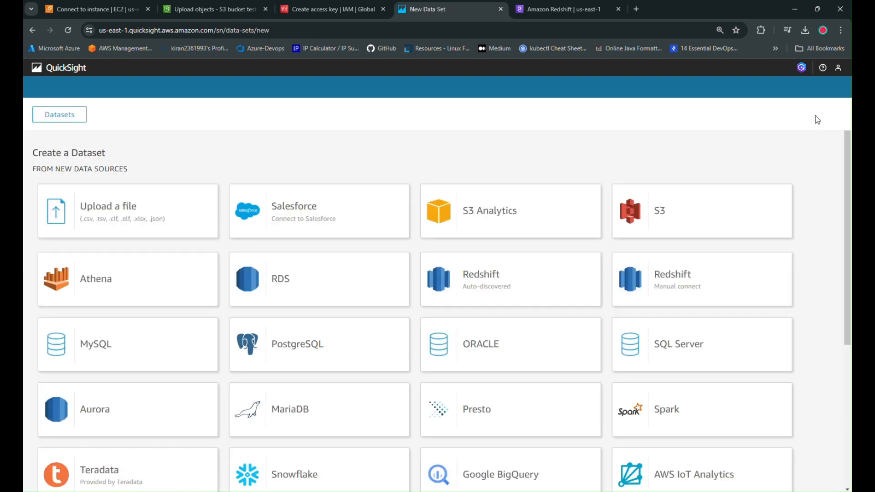
{"action": "left_click", "coordinate": [500, 289]}
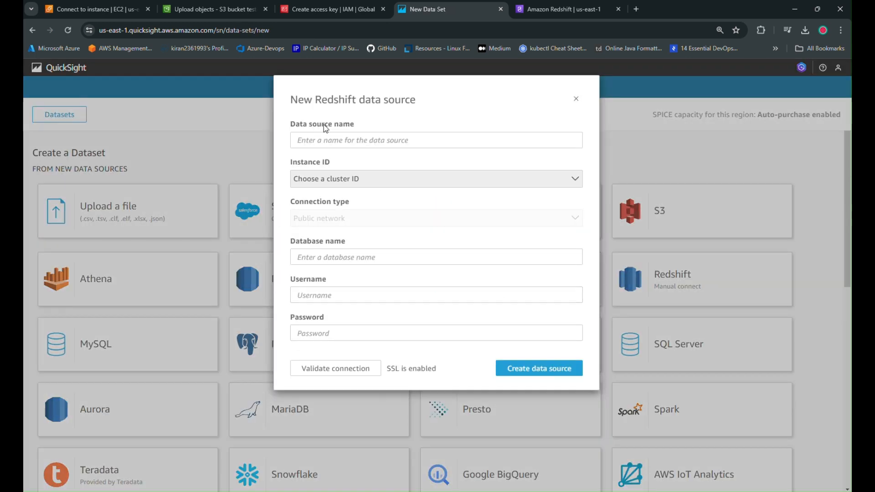
Name the data source redshift, choose redshift-cluster-1 as the instance and Public network as the connection type.
{"action": "left_click", "coordinate": [326, 140]}
{"action": "type", "text": "redshift"}
{"action": "left_click", "coordinate": [367, 179]}
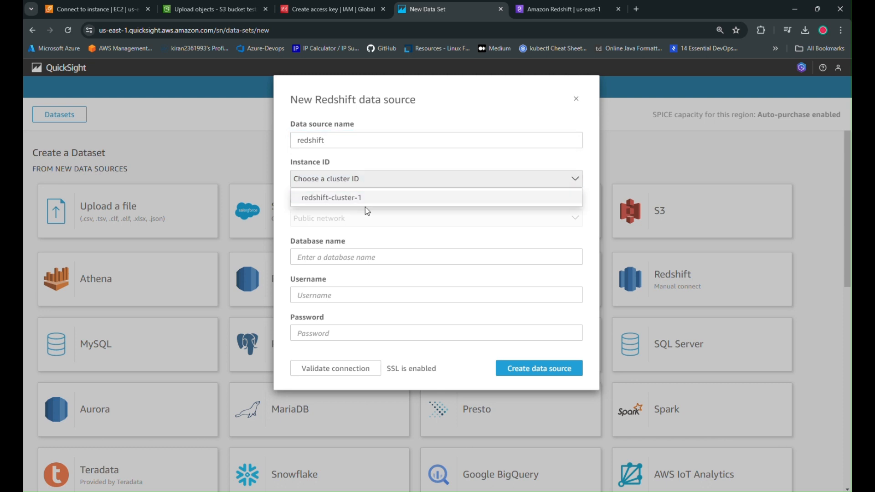
{"action": "left_click", "coordinate": [366, 199]}
{"action": "left_click", "coordinate": [343, 218]}
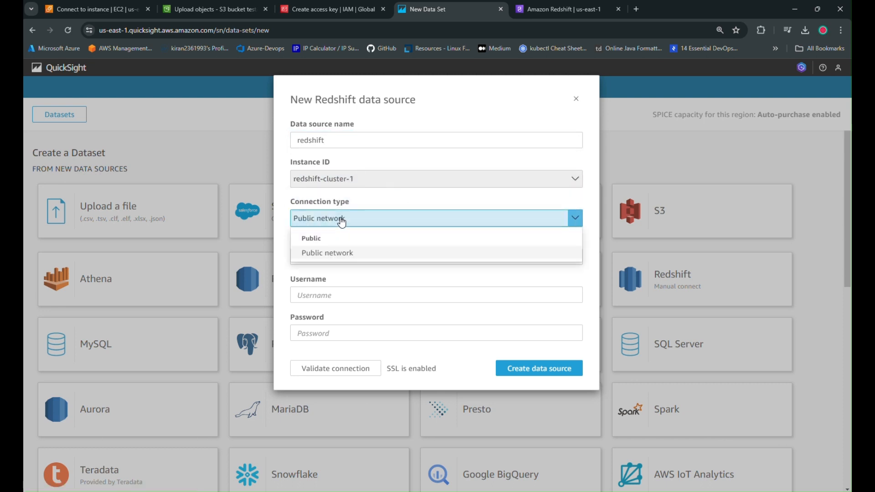
{"action": "left_click", "coordinate": [335, 265]}
Keep Public network and database dev, enter the cluster's username and password, and create the data source.
{"action": "left_click", "coordinate": [336, 254]}
{"action": "left_click", "coordinate": [328, 295]}
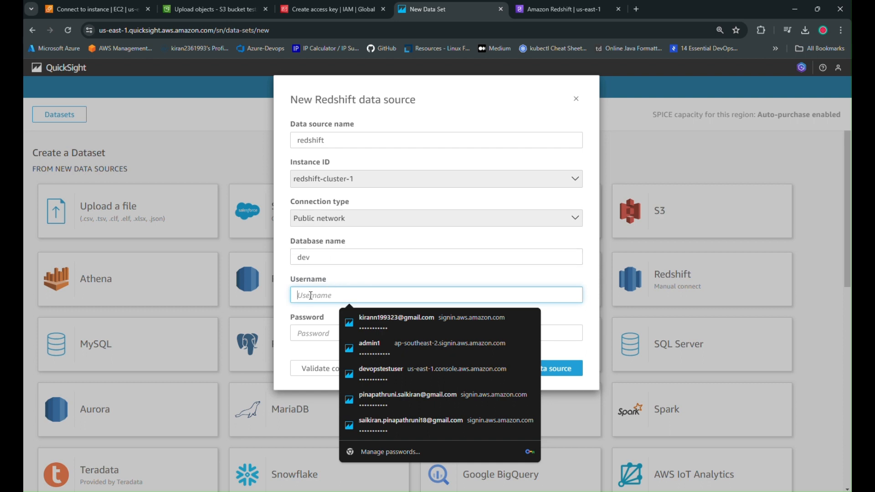
{"action": "type", "text": "admin"}
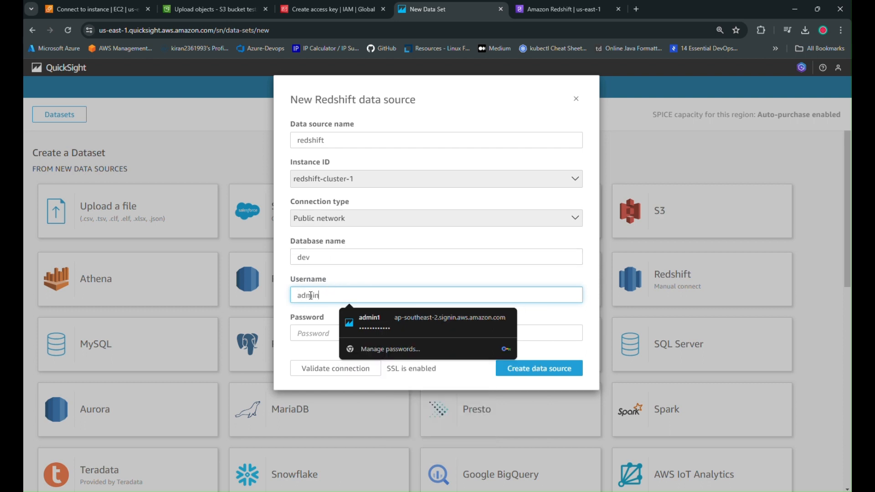
{"action": "type", "text": "sai"}
{"action": "key", "text": "Tab"}
{"action": "type", "text": "••"}
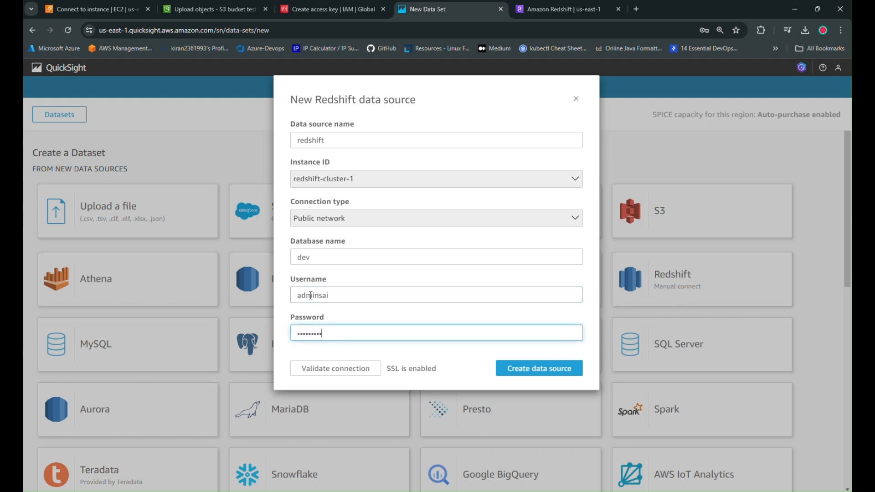
{"action": "type", "text": "••"}
{"action": "left_click", "coordinate": [554, 370]}
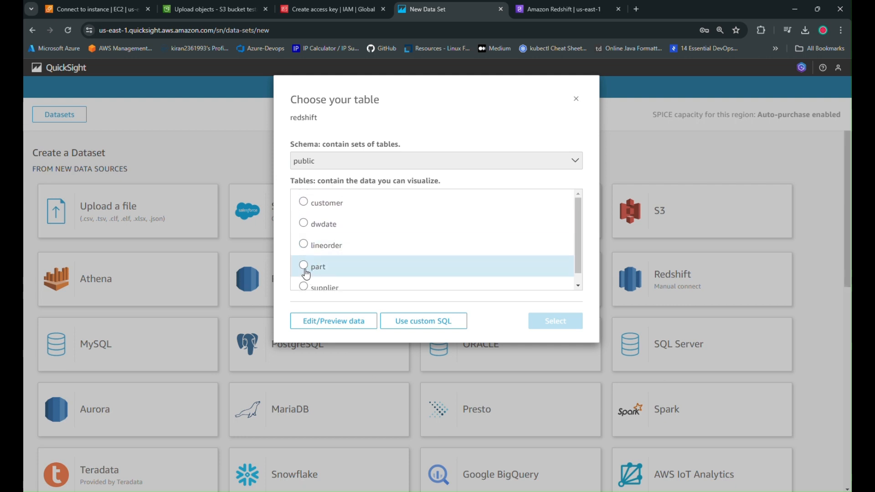
Choose the part table from the public schema, import it to SPICE and create a tiled interactive sheet to visualize it.
{"action": "left_click", "coordinate": [306, 273]}
{"action": "left_click", "coordinate": [559, 325]}
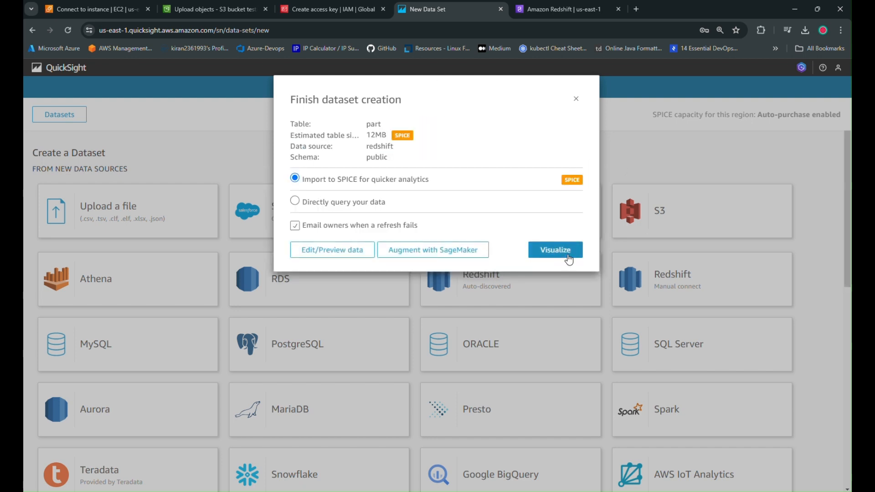
{"action": "left_click", "coordinate": [567, 257]}
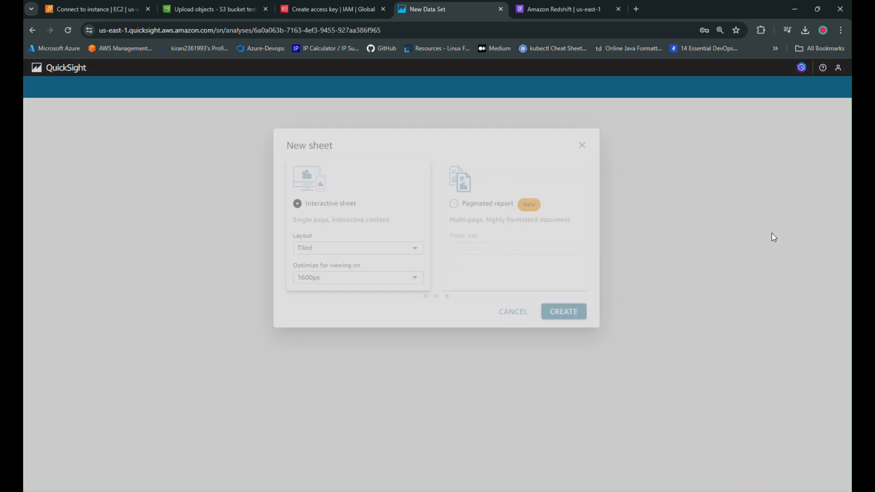
{"action": "left_click", "coordinate": [559, 314]}
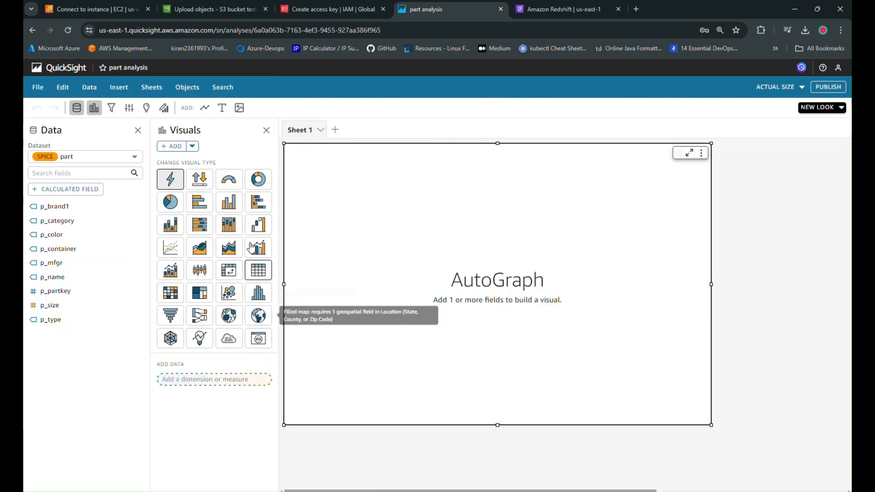
Make the visual a pie chart grouped by p_color and inspect its slices and legend.
{"action": "left_click", "coordinate": [171, 202]}
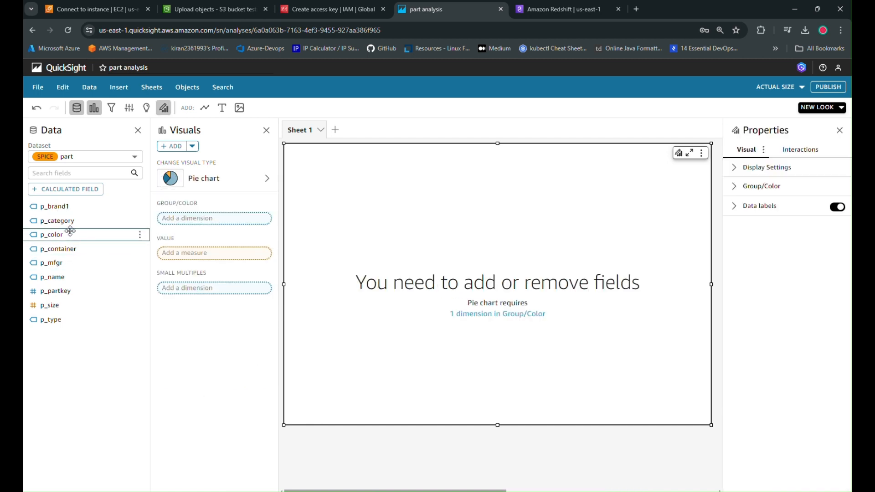
{"action": "left_click", "coordinate": [140, 234]}
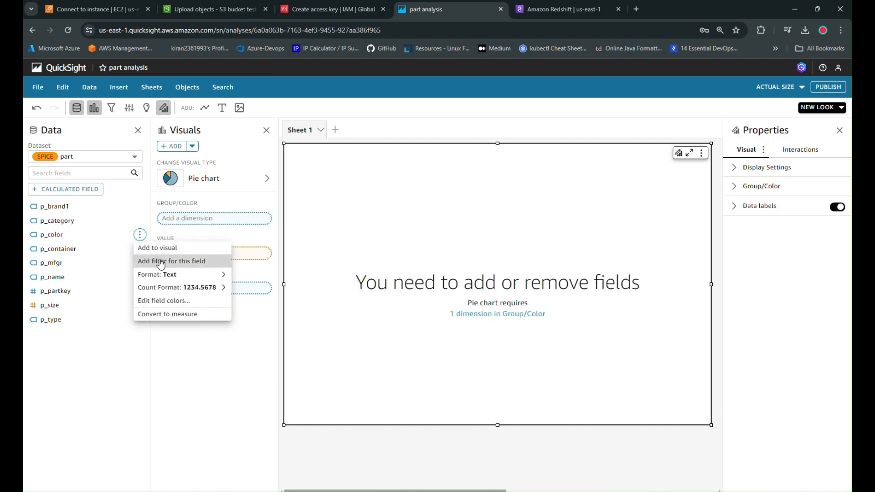
{"action": "left_click", "coordinate": [161, 248]}
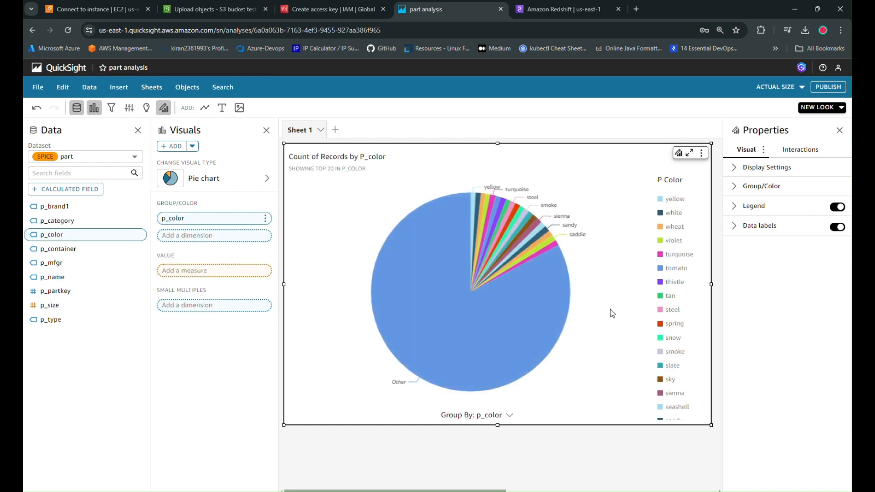
{"action": "scroll", "coordinate": [560, 258], "scroll_direction": "up", "scroll_amount": 6}
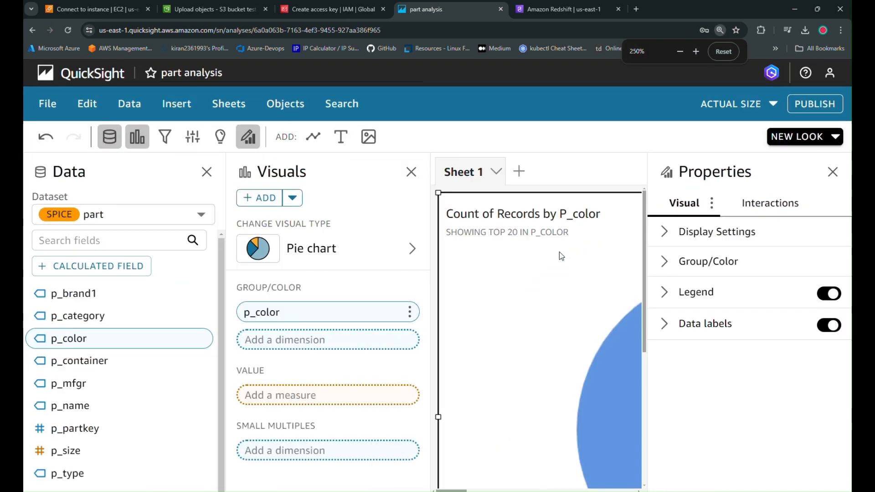
{"action": "scroll", "coordinate": [561, 260], "scroll_direction": "down", "scroll_amount": 1}
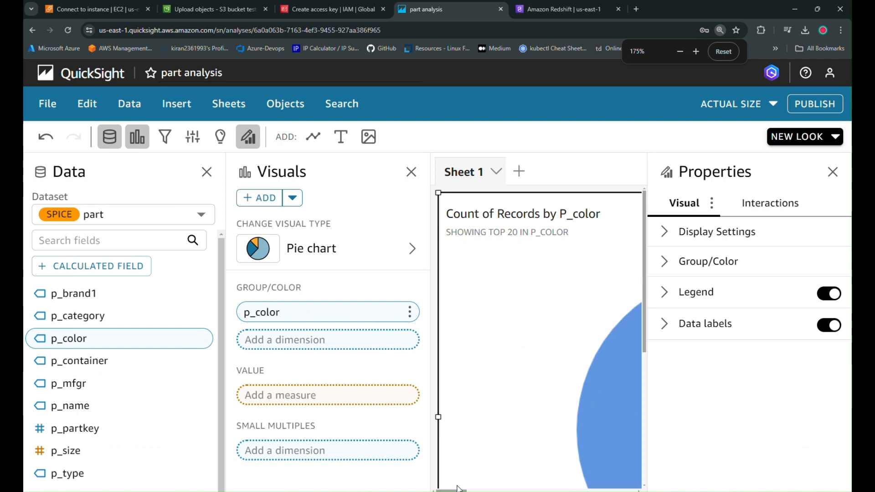
{"action": "left_click_drag", "start_coordinate": [460, 490], "coordinate": [473, 490]}
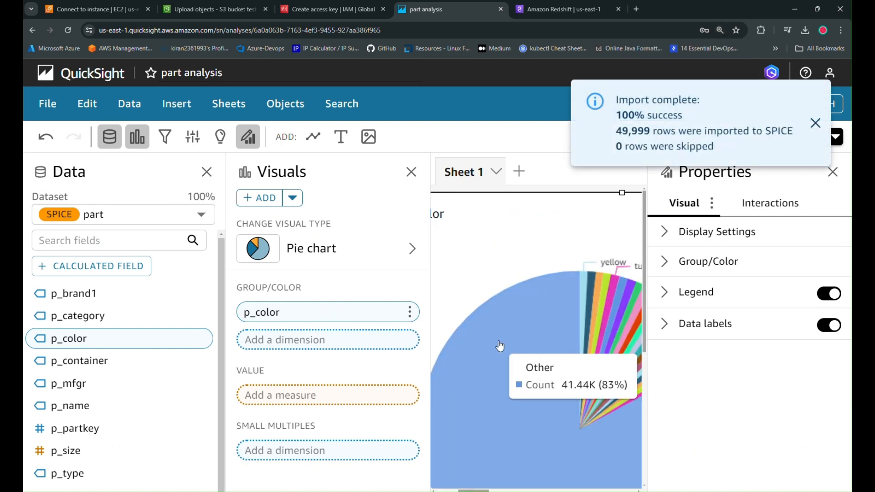
{"action": "key", "text": "ctrl+minus"}
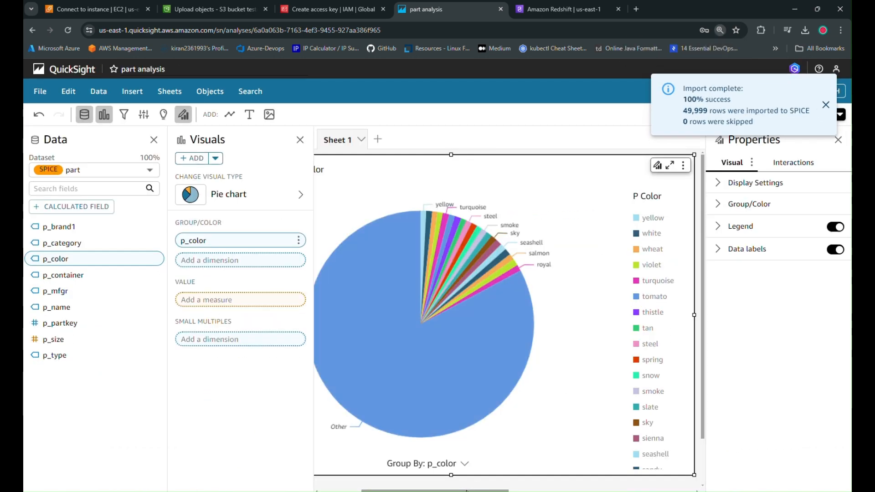
{"action": "left_click_drag", "start_coordinate": [465, 490], "coordinate": [473, 490]}
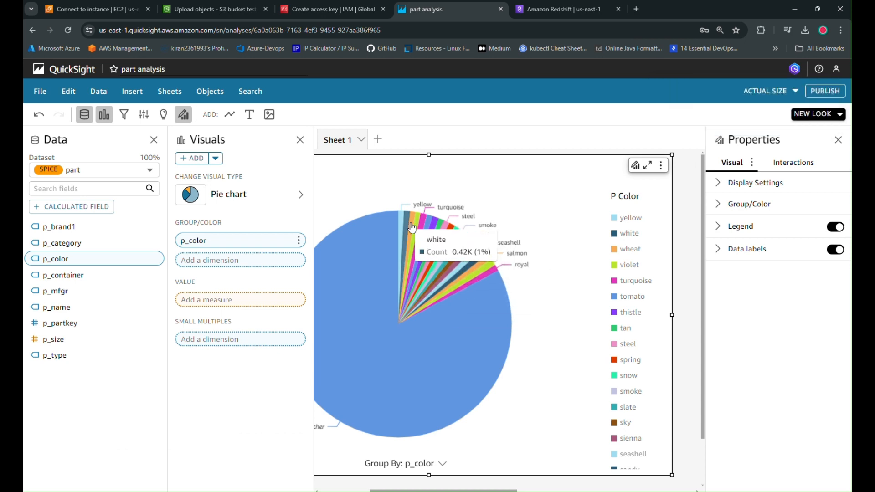
{"action": "left_click_drag", "start_coordinate": [487, 490], "coordinate": [461, 491]}
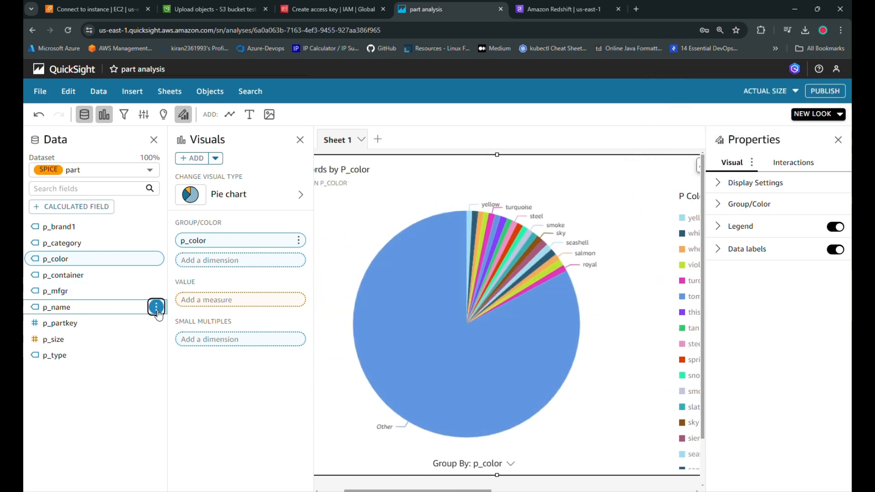
Add p_name to the pie chart as small multiples and look over the resulting charts.
{"action": "left_click", "coordinate": [157, 306]}
{"action": "left_click", "coordinate": [177, 324]}
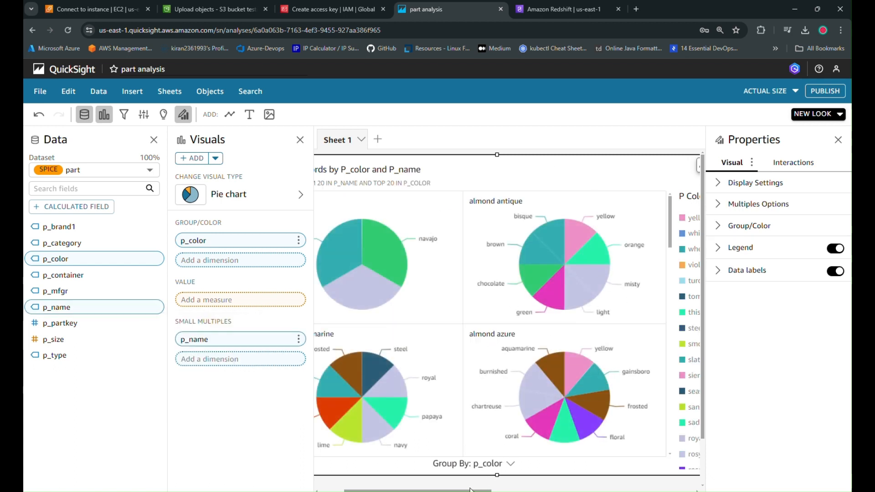
{"action": "scroll", "coordinate": [463, 490], "scroll_direction": "left", "scroll_amount": 2}
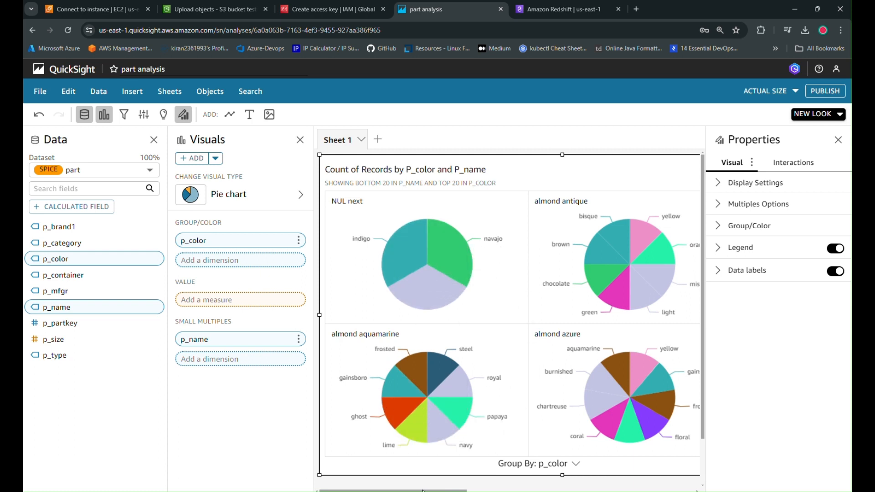
{"action": "scroll", "coordinate": [423, 491], "scroll_direction": "right", "scroll_amount": 2}
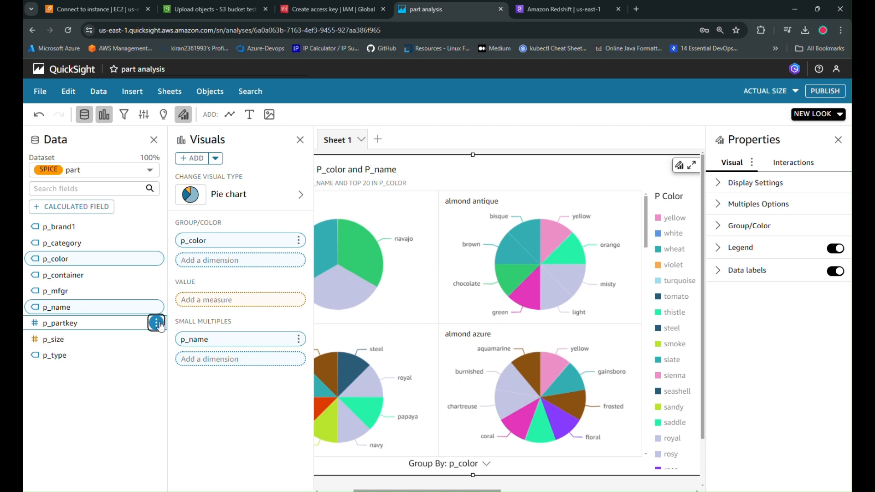
Add p_partkey to the pie chart as the small multiples field in place of p_name and view the whole visual.
{"action": "left_click", "coordinate": [156, 324]}
{"action": "left_click", "coordinate": [176, 339]}
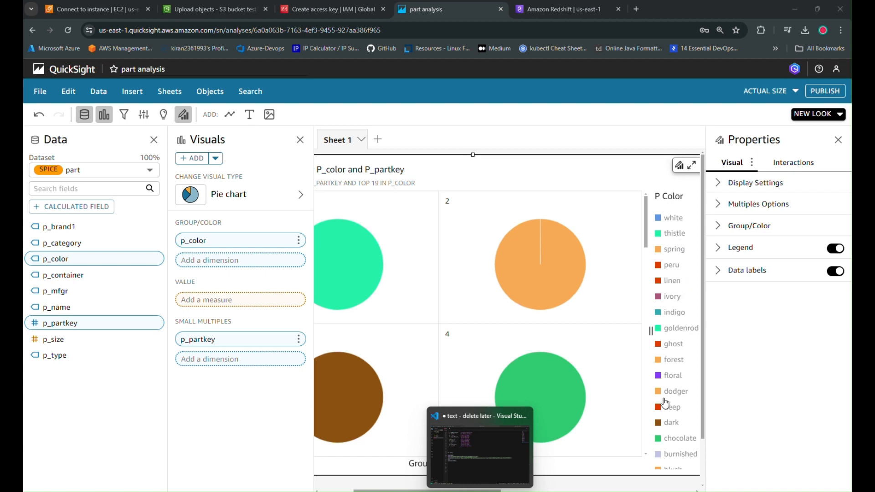
{"action": "left_click", "coordinate": [458, 491]}
{"action": "scroll", "coordinate": [539, 383], "scroll_direction": "left", "scroll_amount": 2}
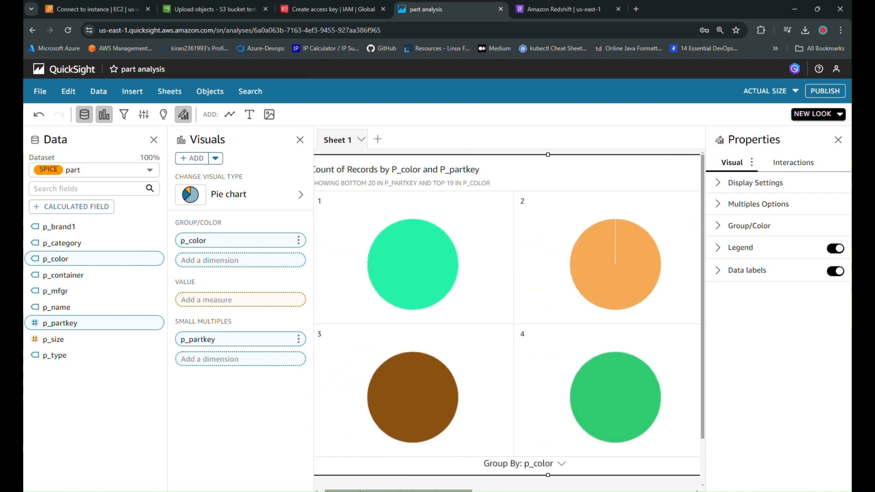
{"action": "key", "text": "ctrl+minus"}
{"action": "key", "text": "ctrl+minus"}
{"action": "key", "text": "ctrl+minus"}
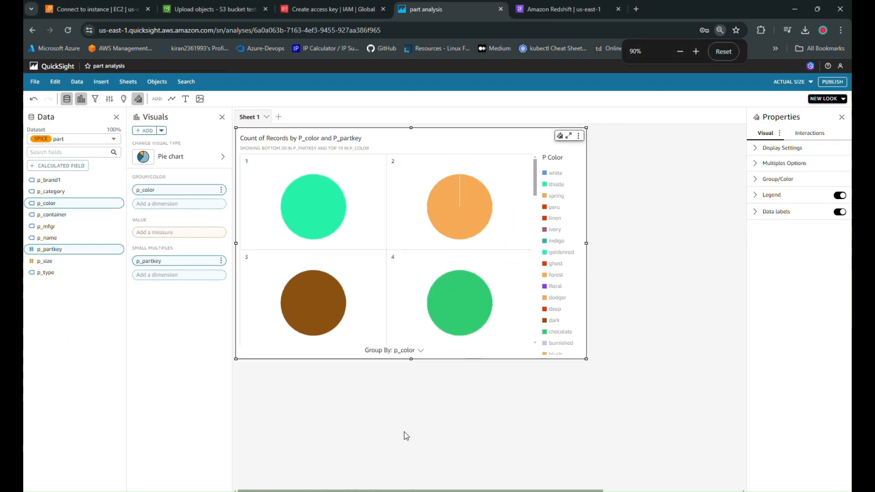
{"action": "key", "text": "ctrl+plus"}
{"action": "key", "text": "ctrl+plus"}
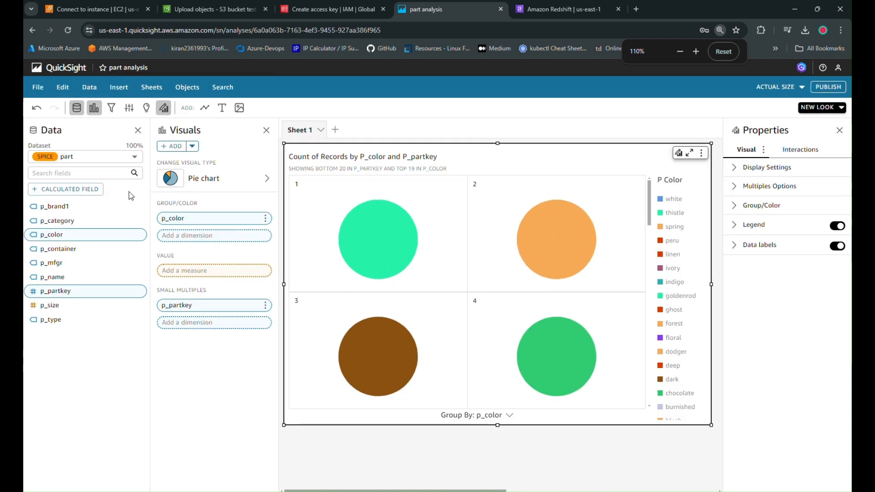
Change the visual to a heat map, switch it to a donut chart grouped by p_color and enlarge the view to 125%.
{"action": "left_click", "coordinate": [214, 177]}
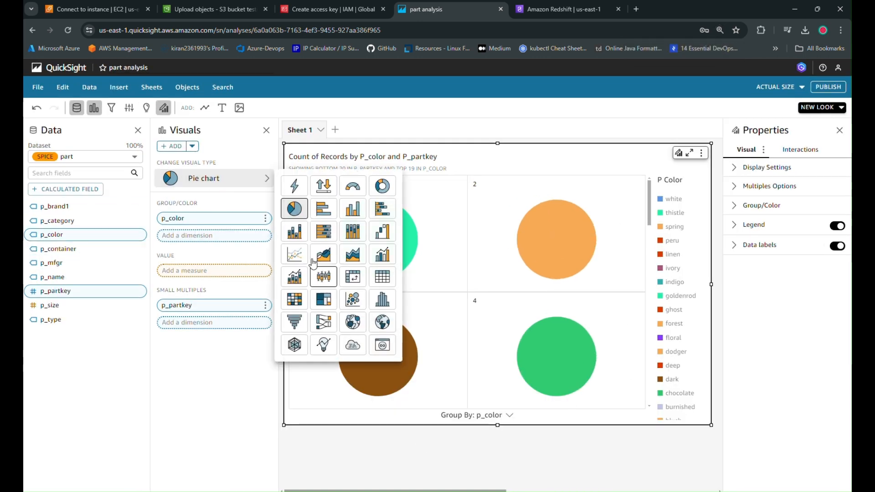
{"action": "left_click", "coordinate": [301, 302]}
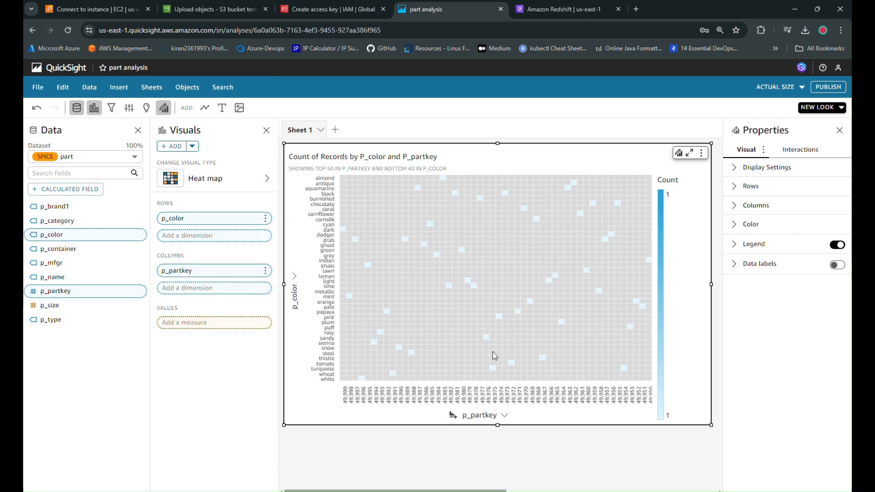
{"action": "left_click", "coordinate": [228, 180]}
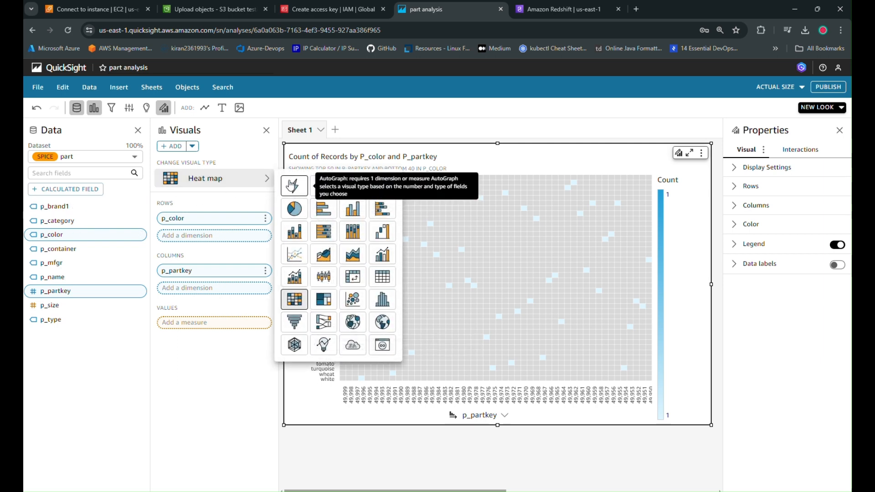
{"action": "left_click", "coordinate": [382, 186]}
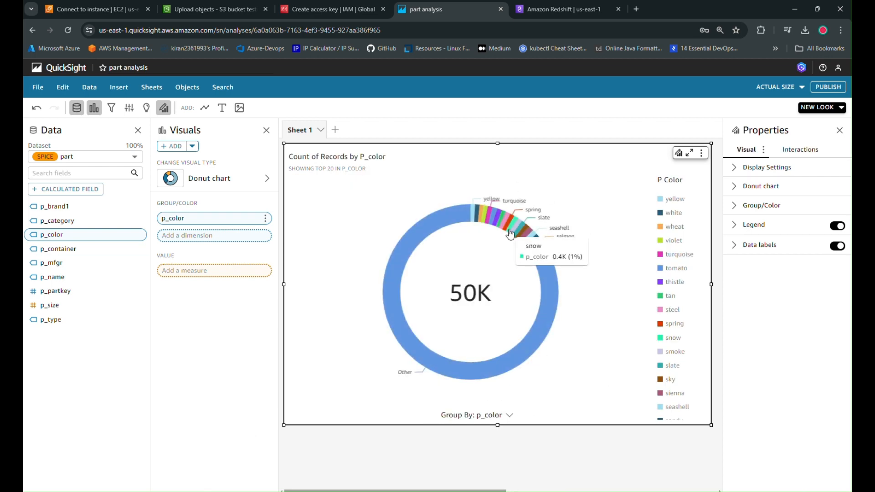
{"action": "key", "text": "ctrl+plus"}
{"action": "key", "text": "ctrl+plus"}
{"action": "key", "text": "ctrl+minus"}
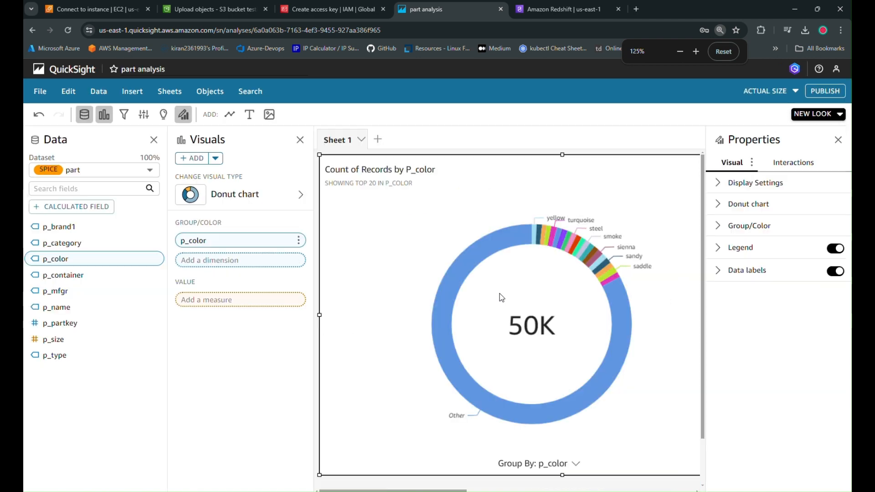
Switch to SQL Workbench/J in the remote desktop session and select all result rows of the part query.
{"action": "mouse_move", "coordinate": [507, 232]}
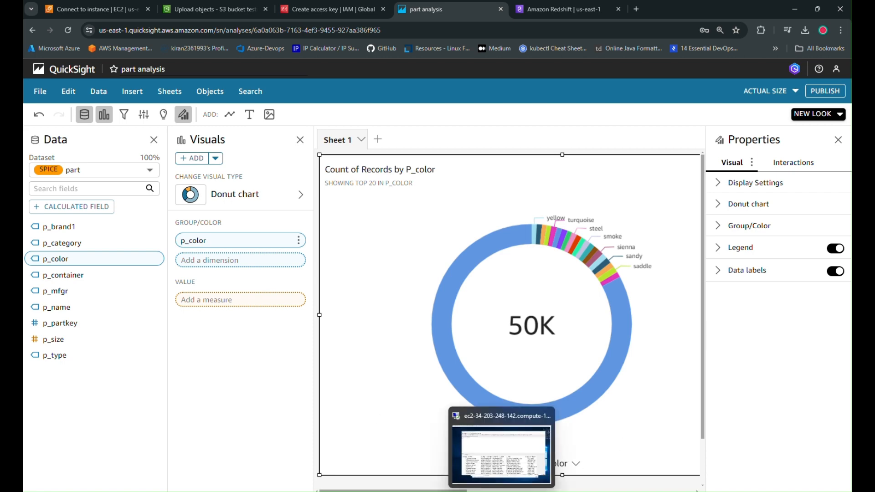
{"action": "left_click", "coordinate": [502, 491]}
{"action": "left_click", "coordinate": [198, 324]}
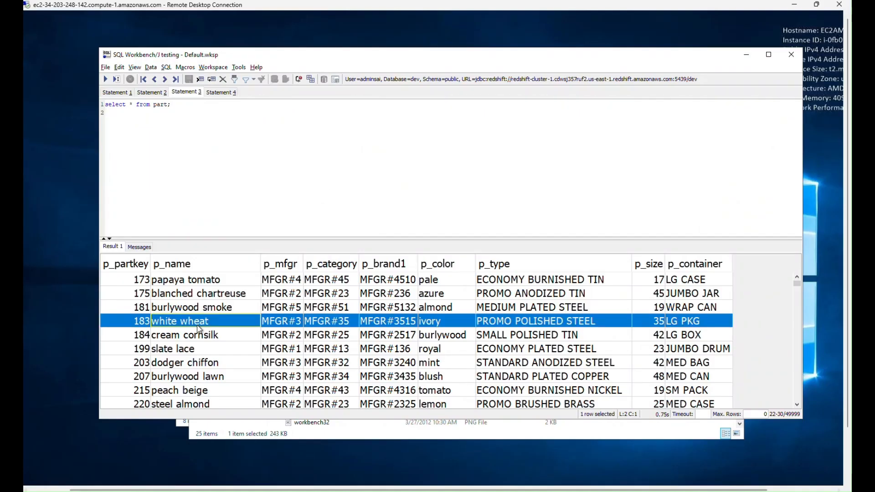
{"action": "key", "text": "ctrl+a"}
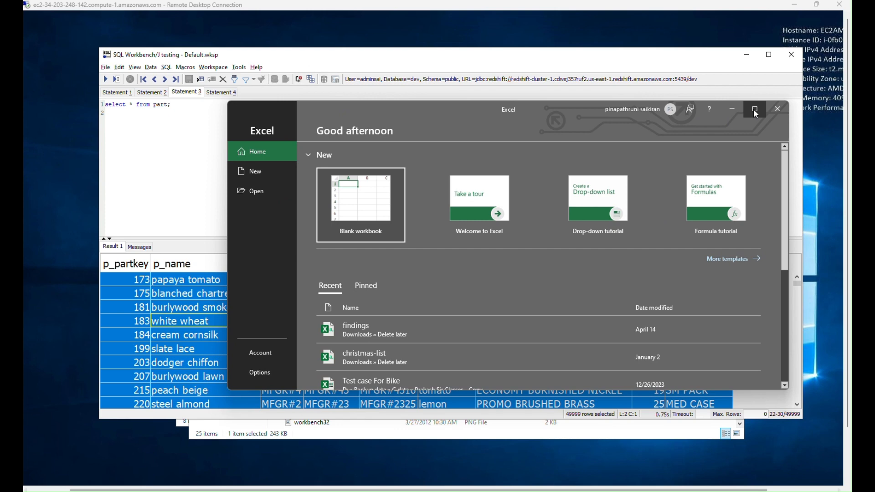
Create a blank workbook in Excel, leave the recovered files untouched and paste the part rows starting at cell A1.
{"action": "left_click", "coordinate": [755, 109]}
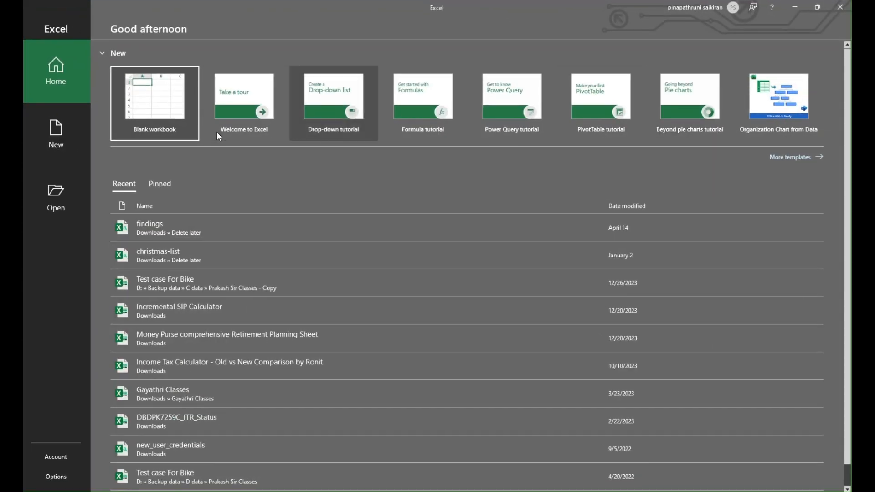
{"action": "left_click", "coordinate": [188, 135]}
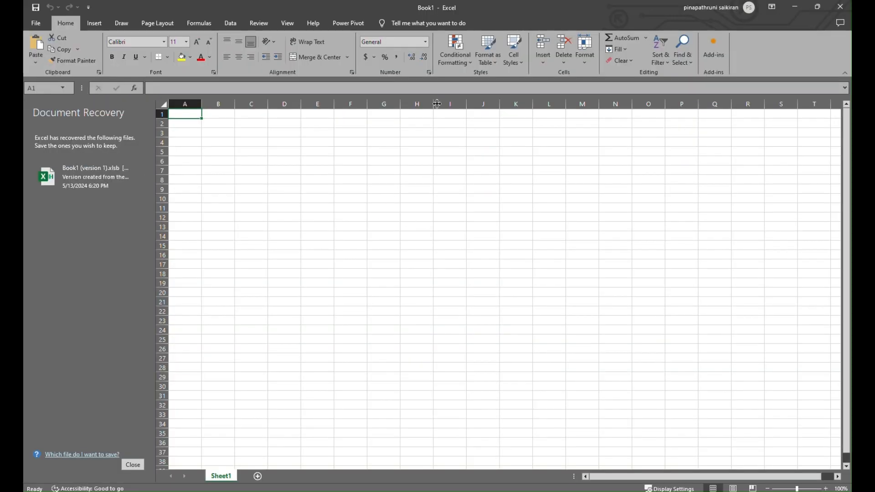
{"action": "left_click", "coordinate": [133, 463]}
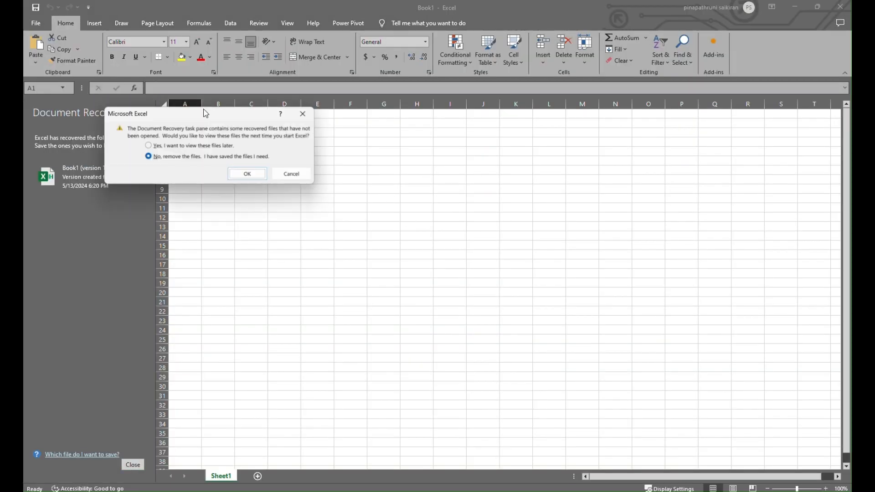
{"action": "left_click", "coordinate": [290, 173]}
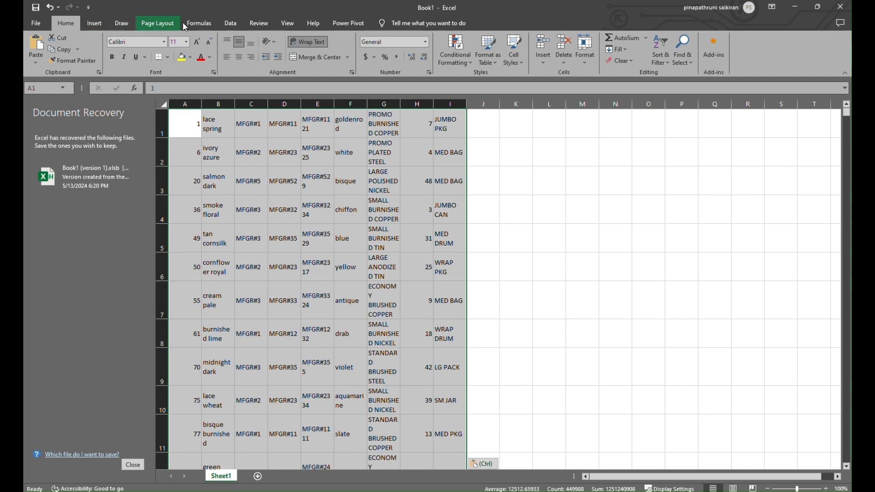
Select the entire Sheet1 and insert a clustered column chart from its data.
{"action": "left_click", "coordinate": [94, 23]}
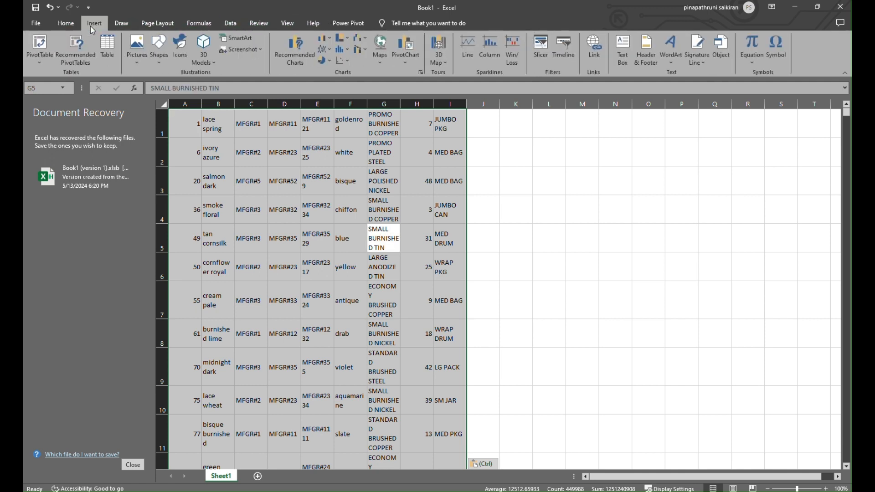
{"action": "left_click", "coordinate": [547, 212]}
{"action": "key", "text": "ctrl+a"}
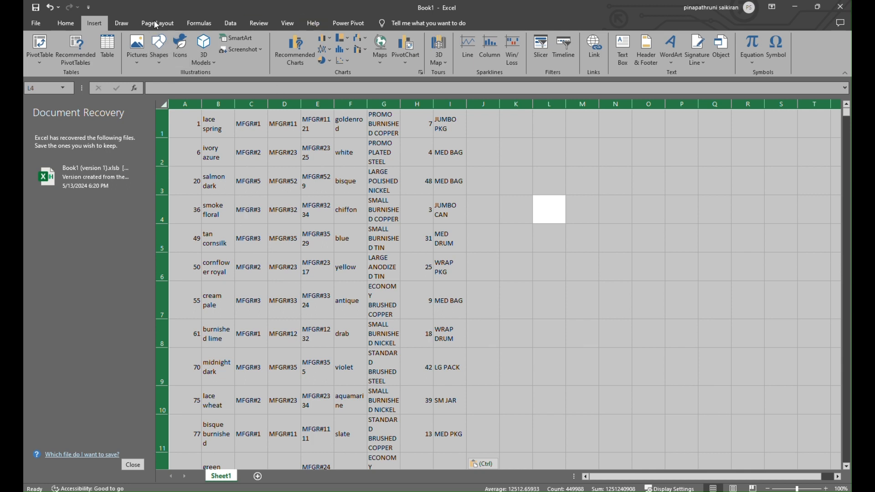
{"action": "left_click", "coordinate": [302, 60]}
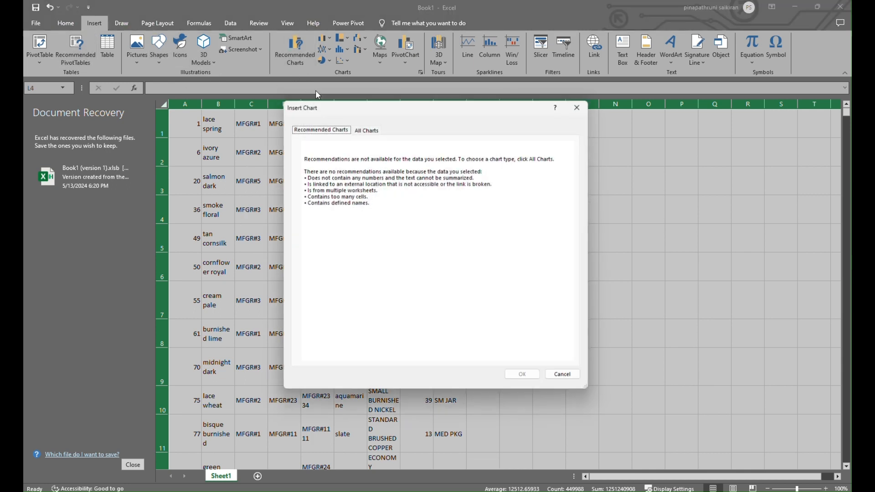
{"action": "left_click", "coordinate": [366, 128]}
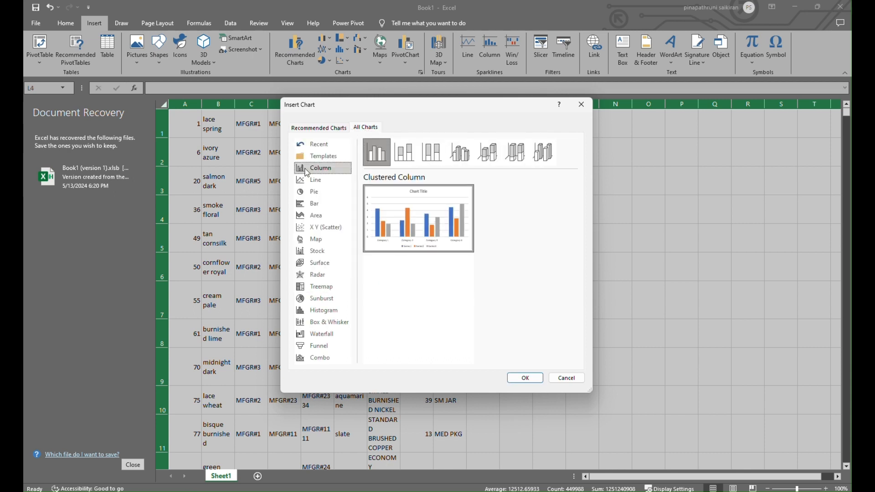
{"action": "left_click", "coordinate": [529, 377]}
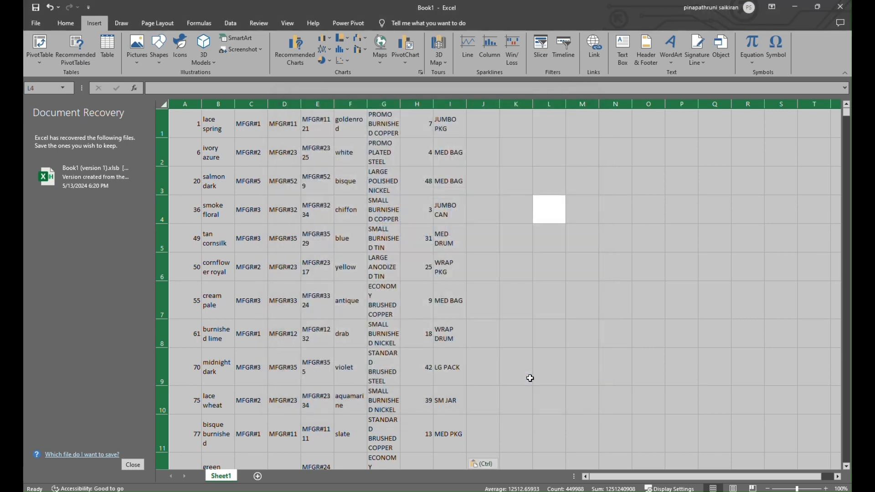